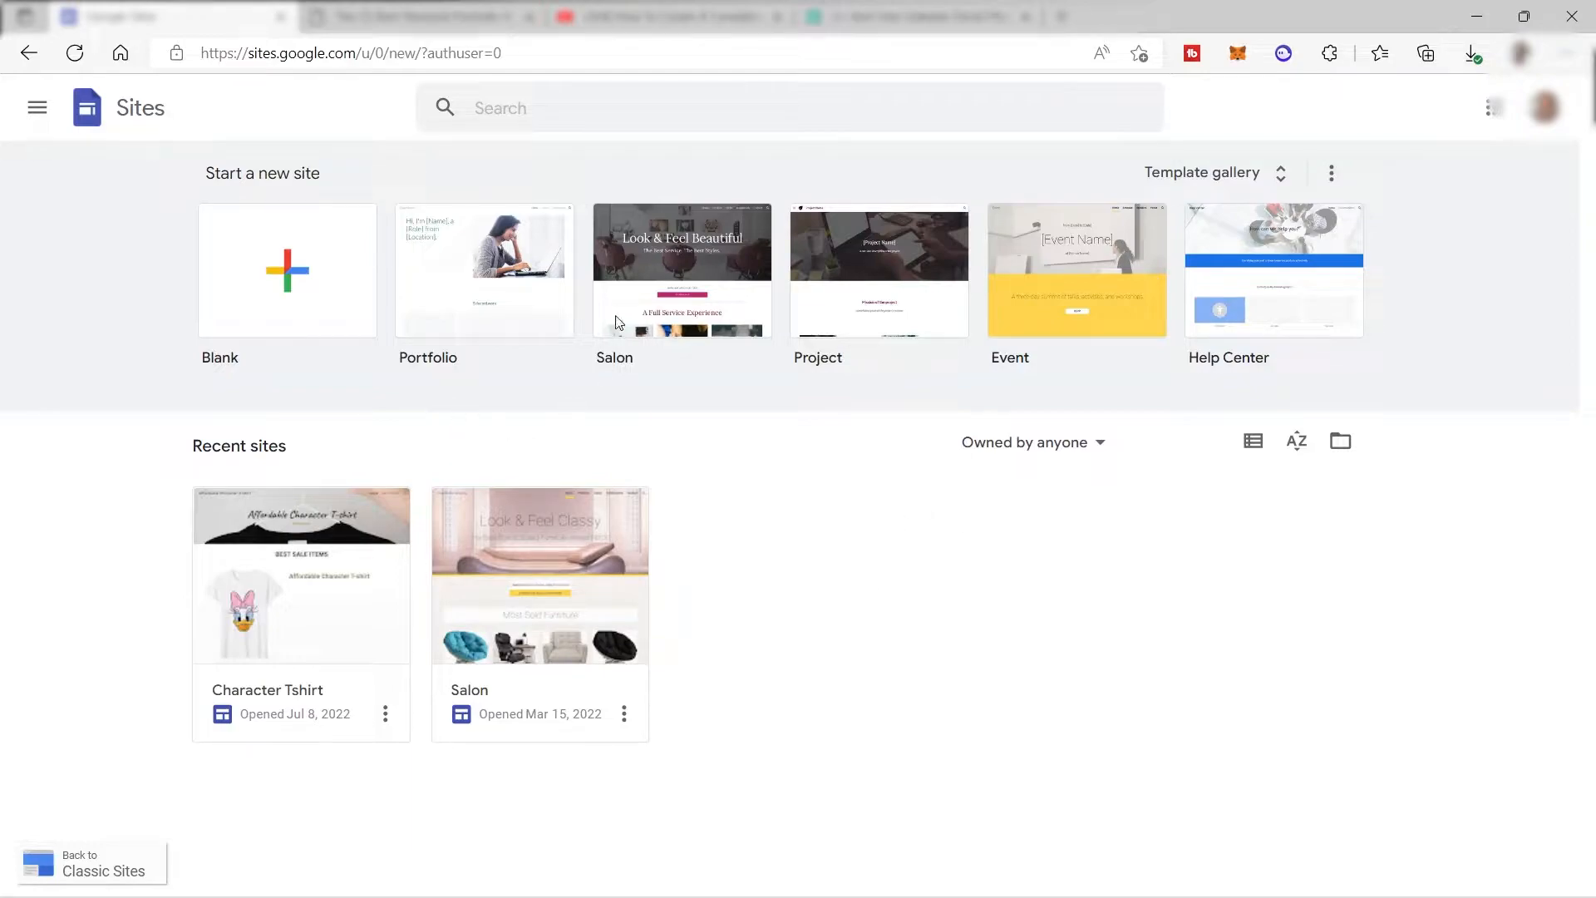
Open the full gallery of site templates
left_click_drag(242, 52, 457, 54)
left_click(1287, 120)
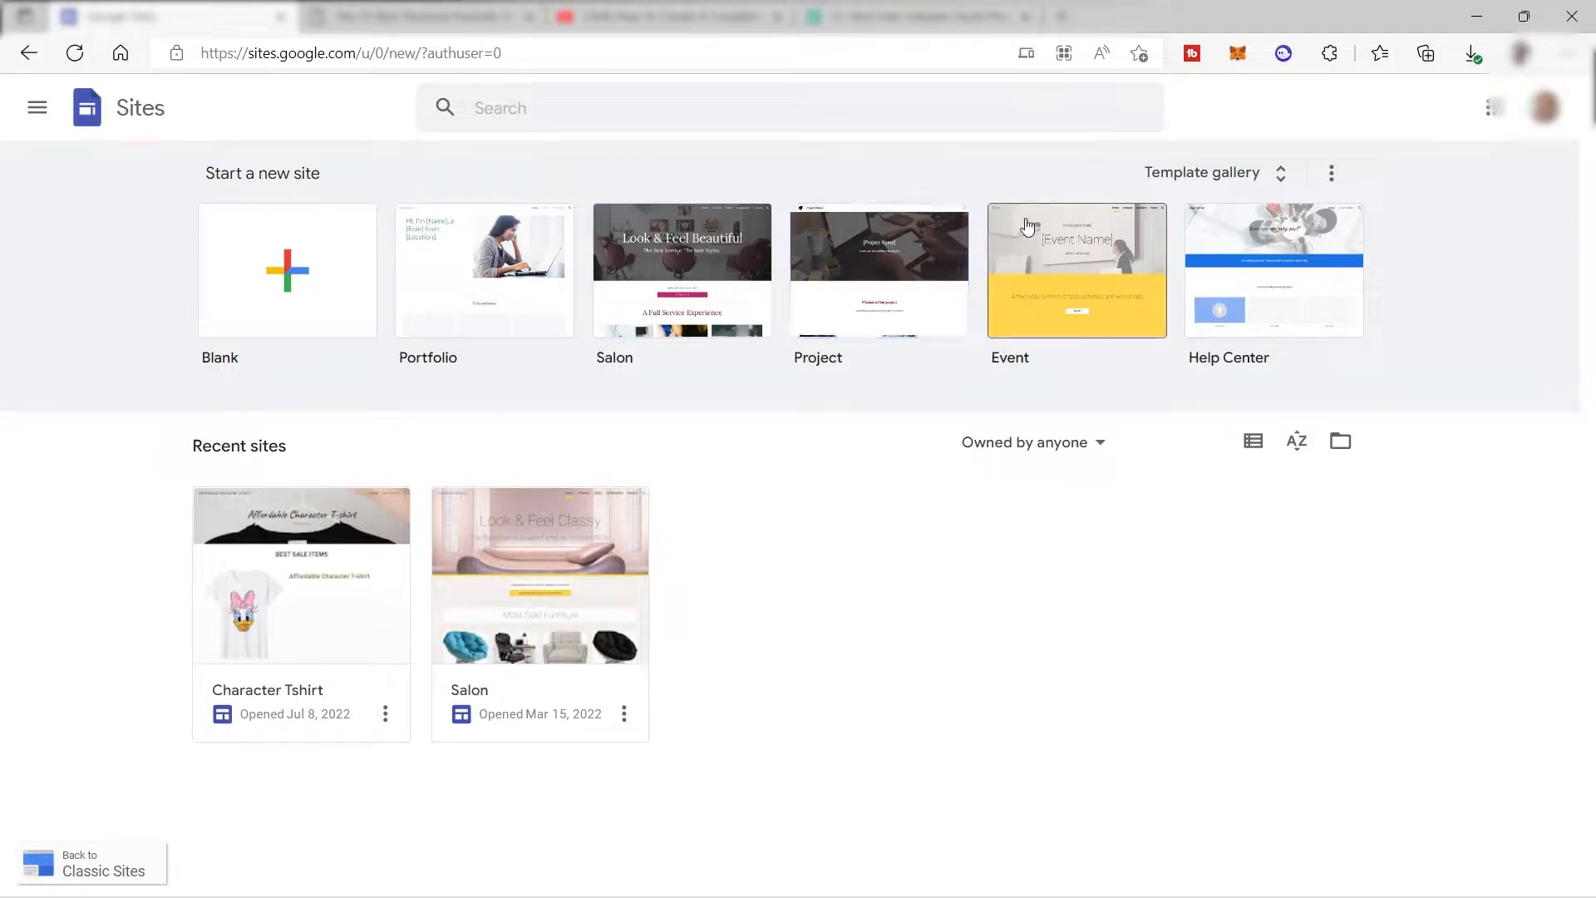
left_click(1215, 173)
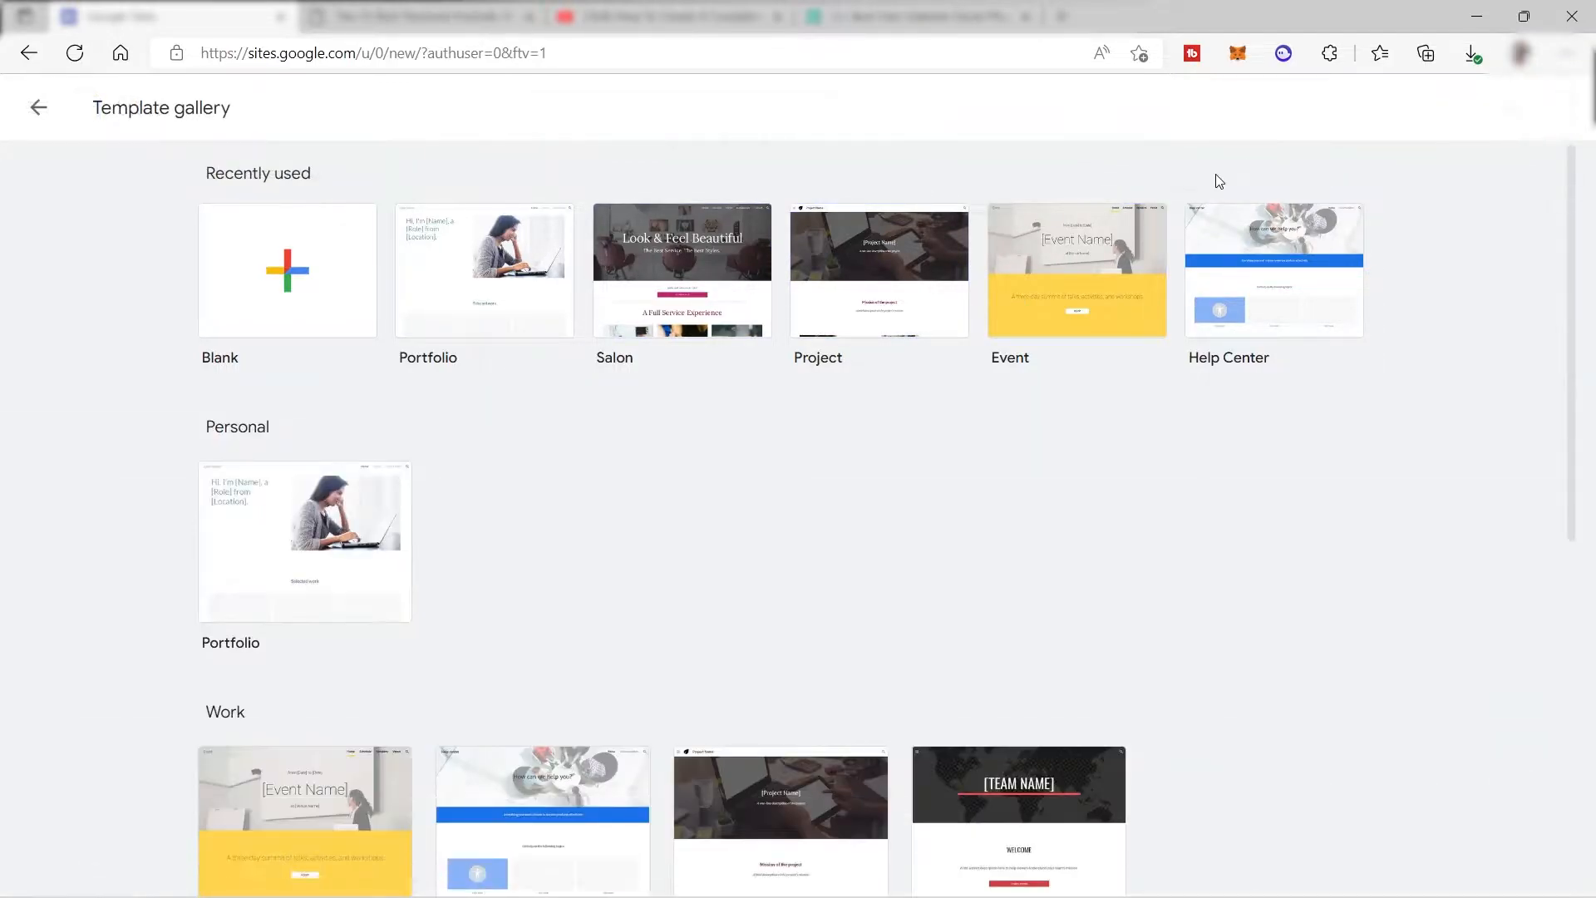
Browse the templates in the Personal, Work, Small business and Education categories
scroll(540, 266, "down", 1)
scroll(581, 310, "up", 1)
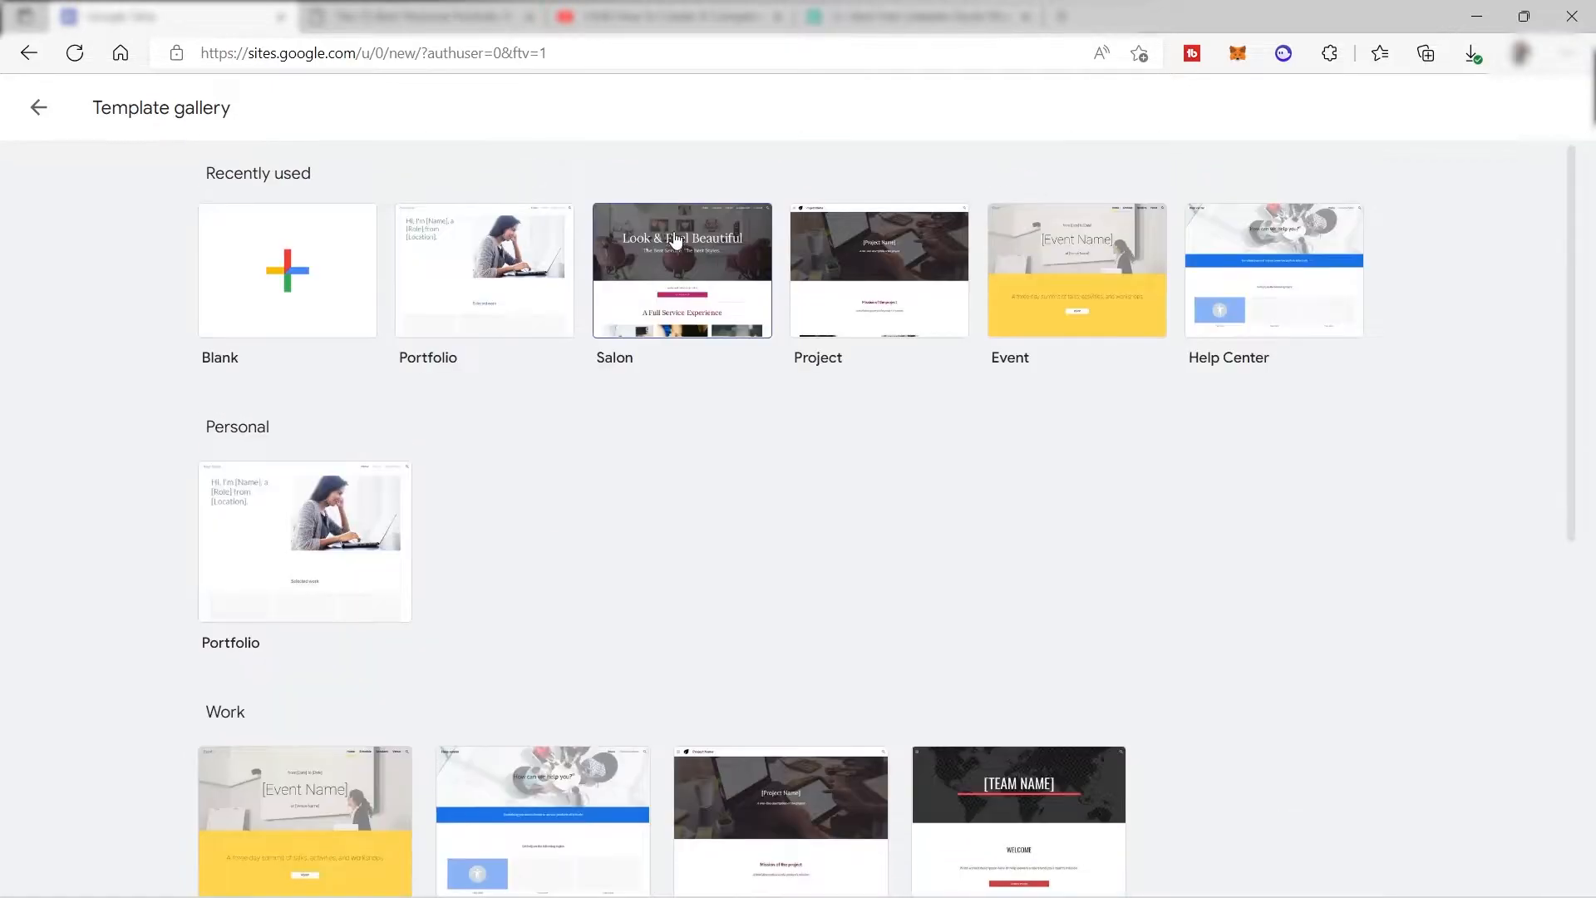
scroll(582, 310, "down", 2)
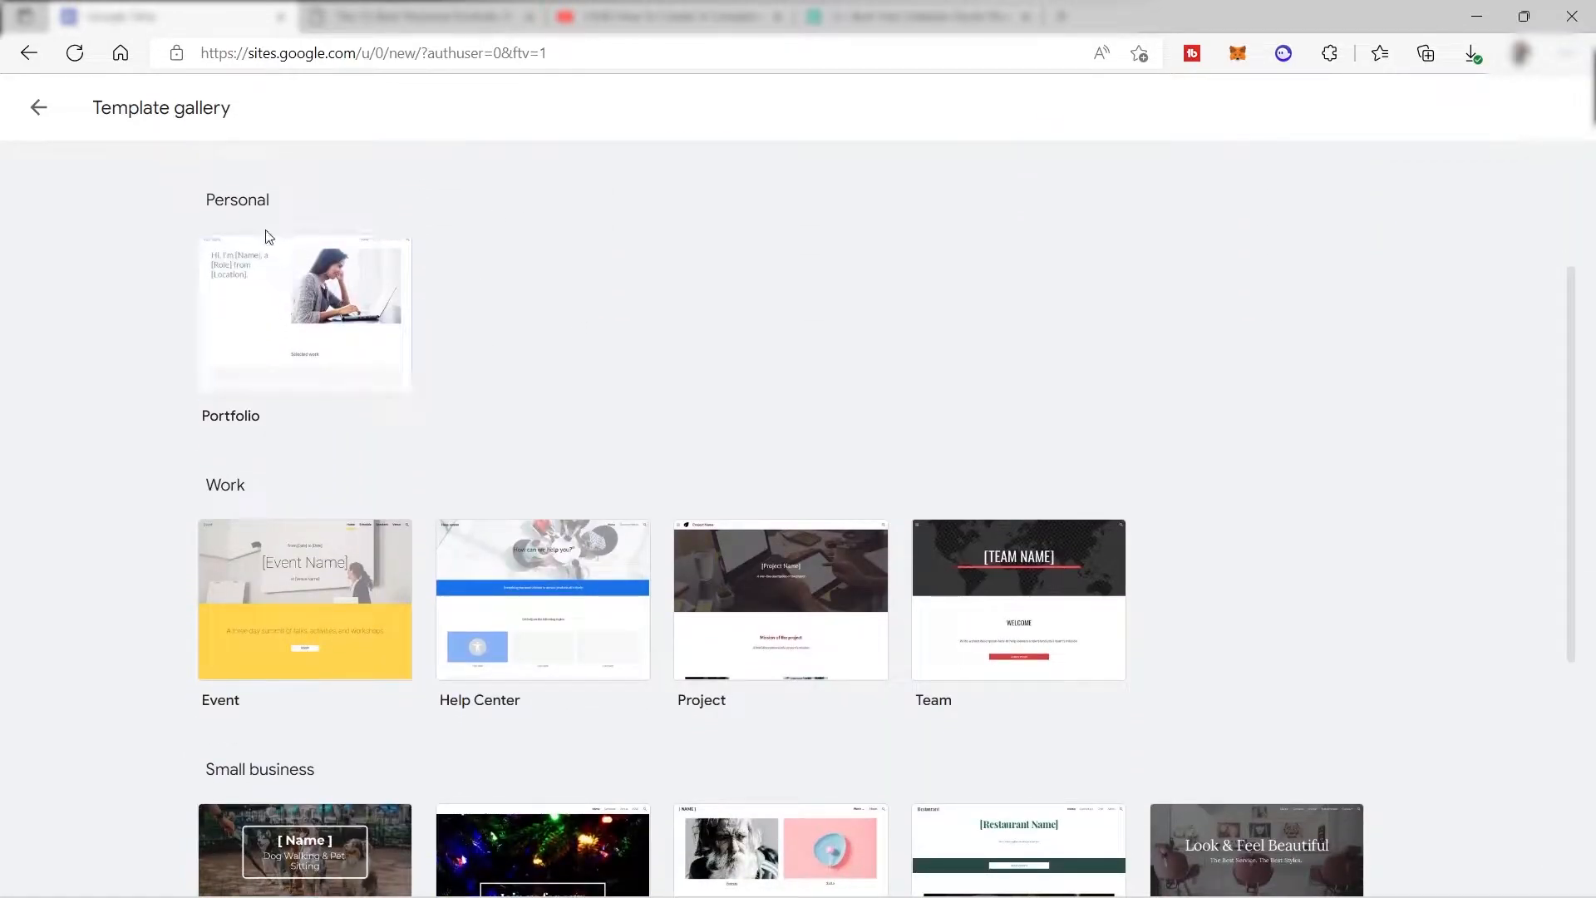
scroll(371, 370, "down", 2)
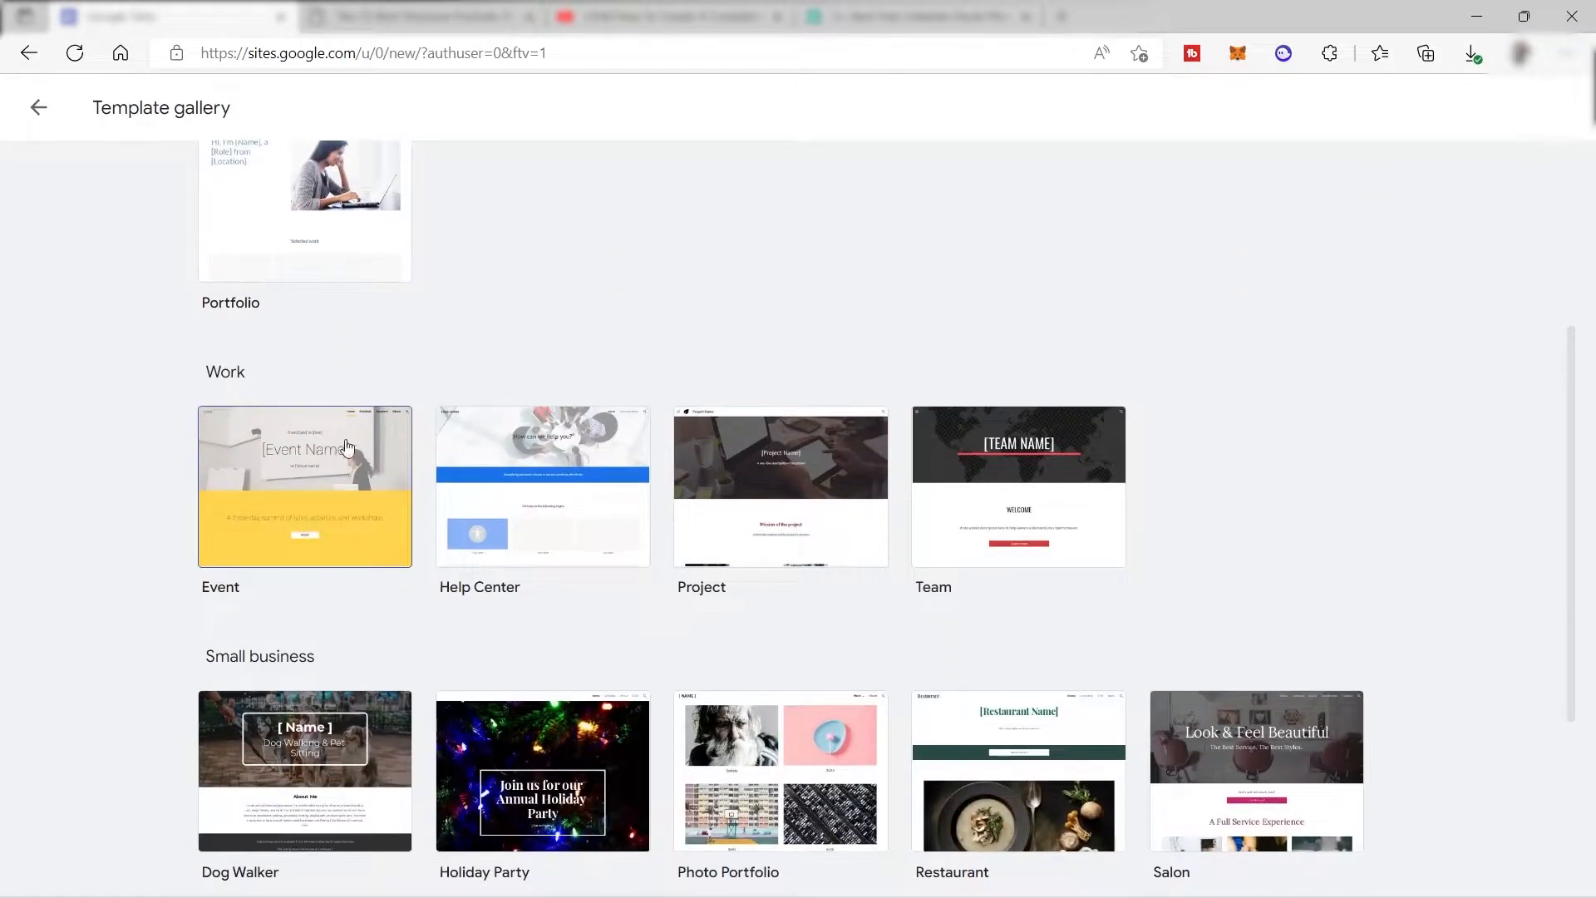
scroll(499, 449, "down", 2)
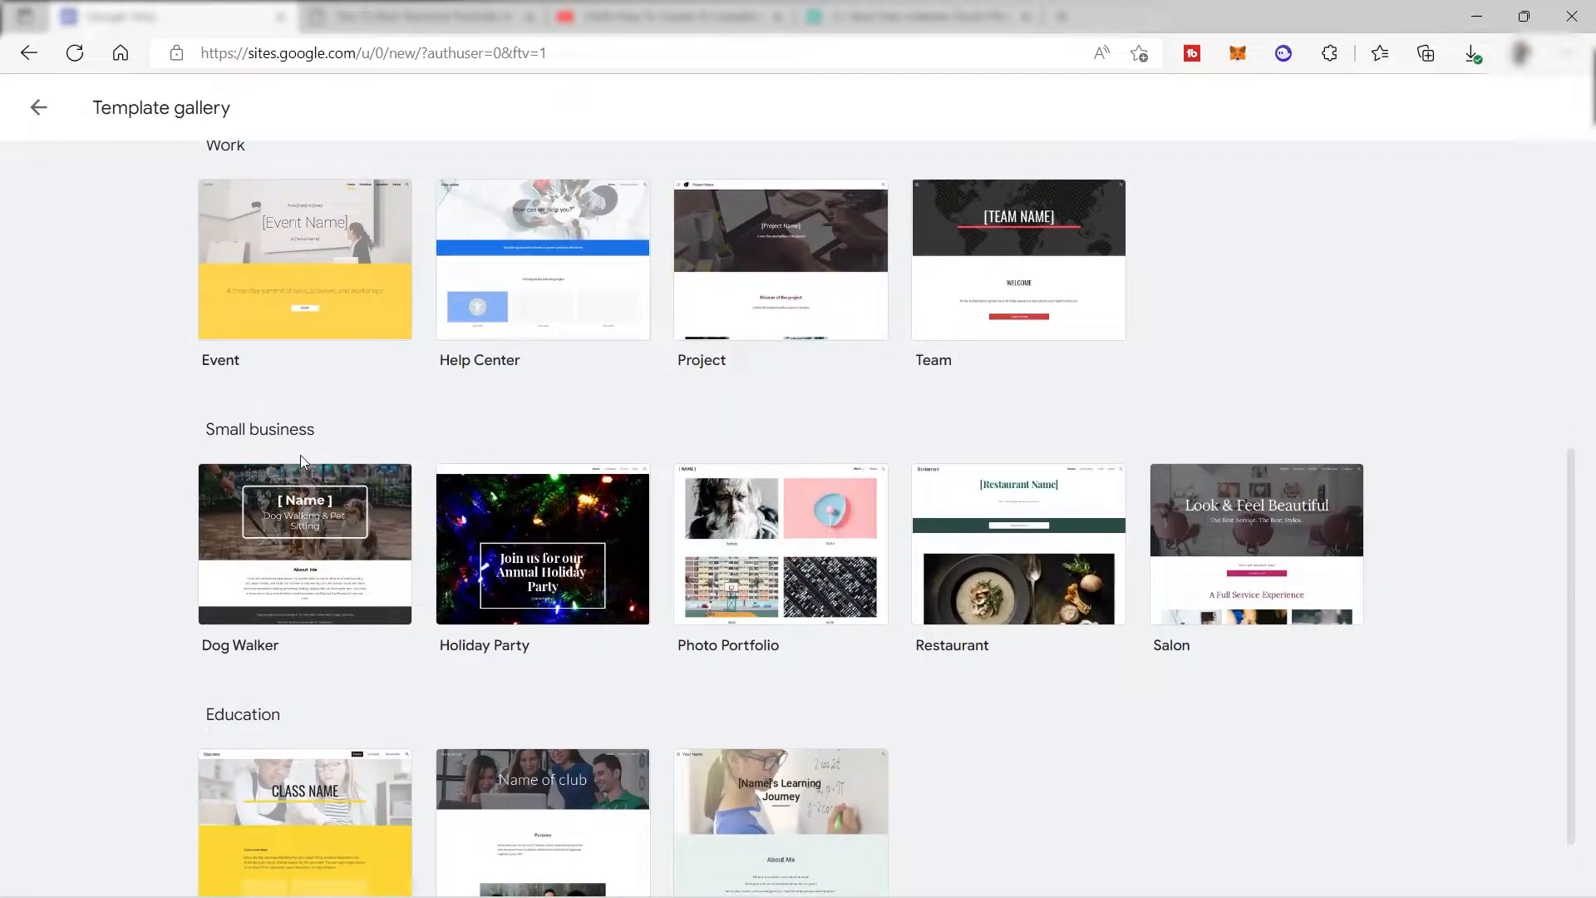
scroll(301, 455, "down", 1)
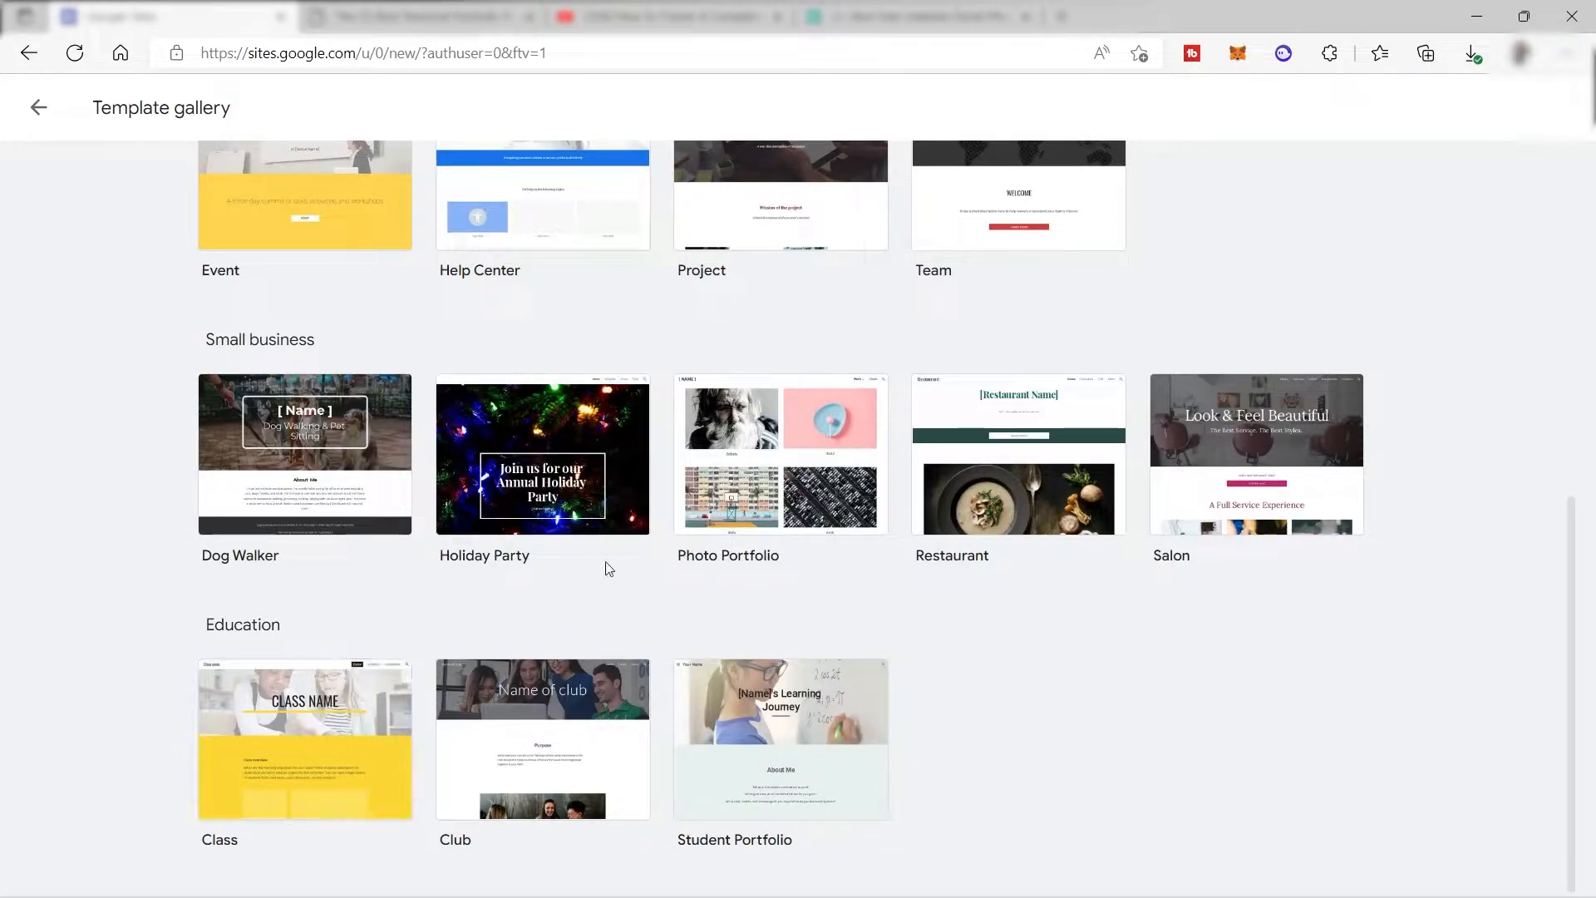
scroll(700, 569, "up", 3)
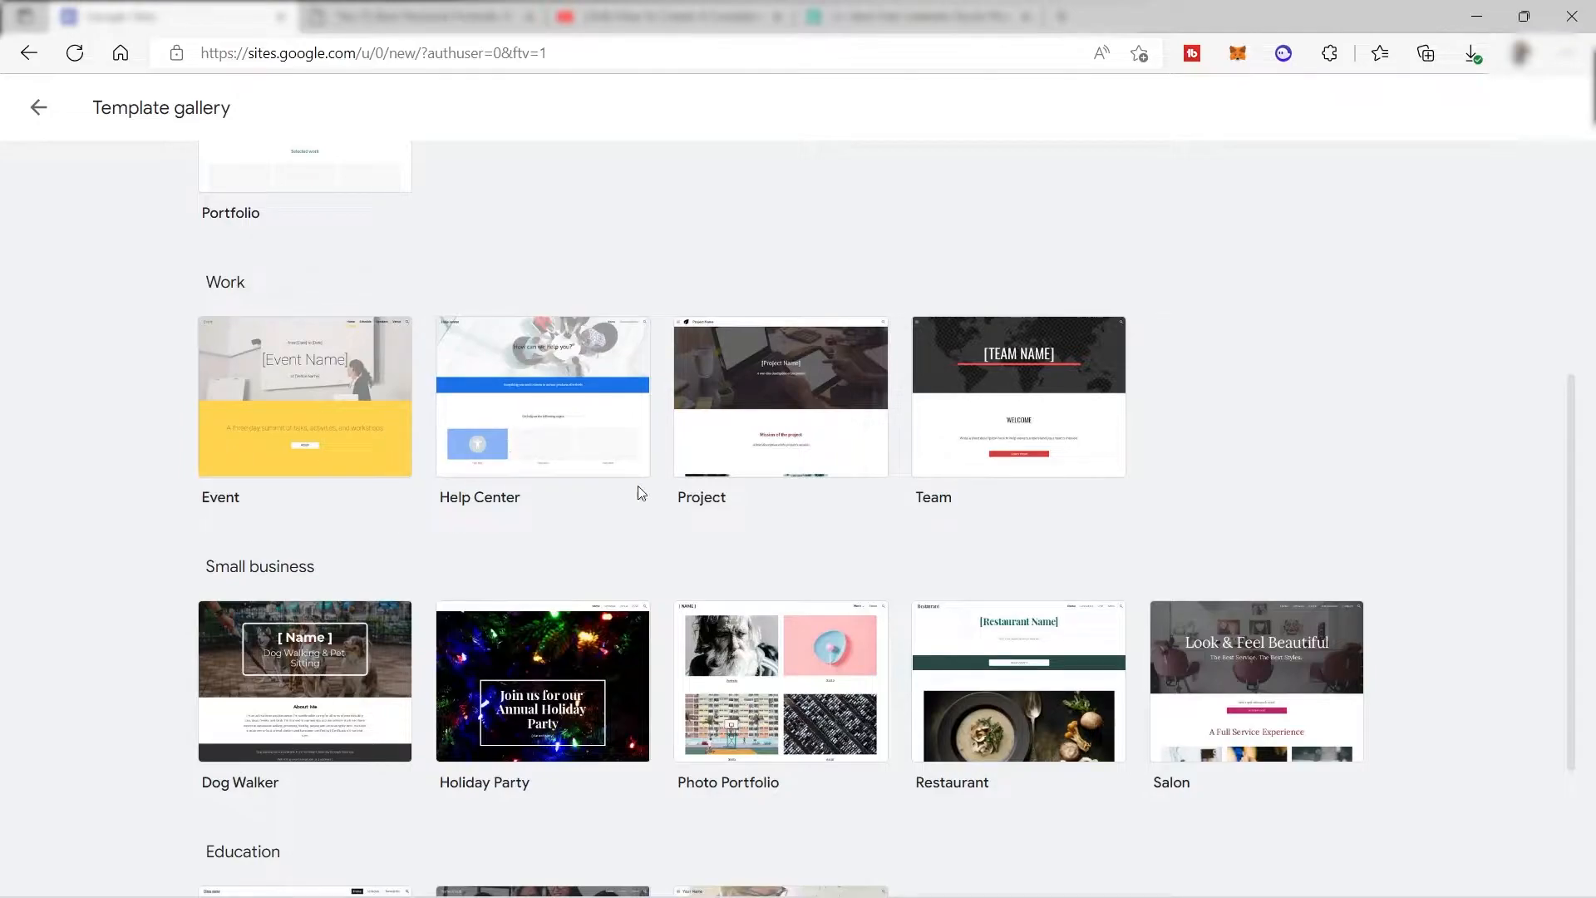
scroll(751, 499, "up", 3)
scroll(565, 521, "down", 2)
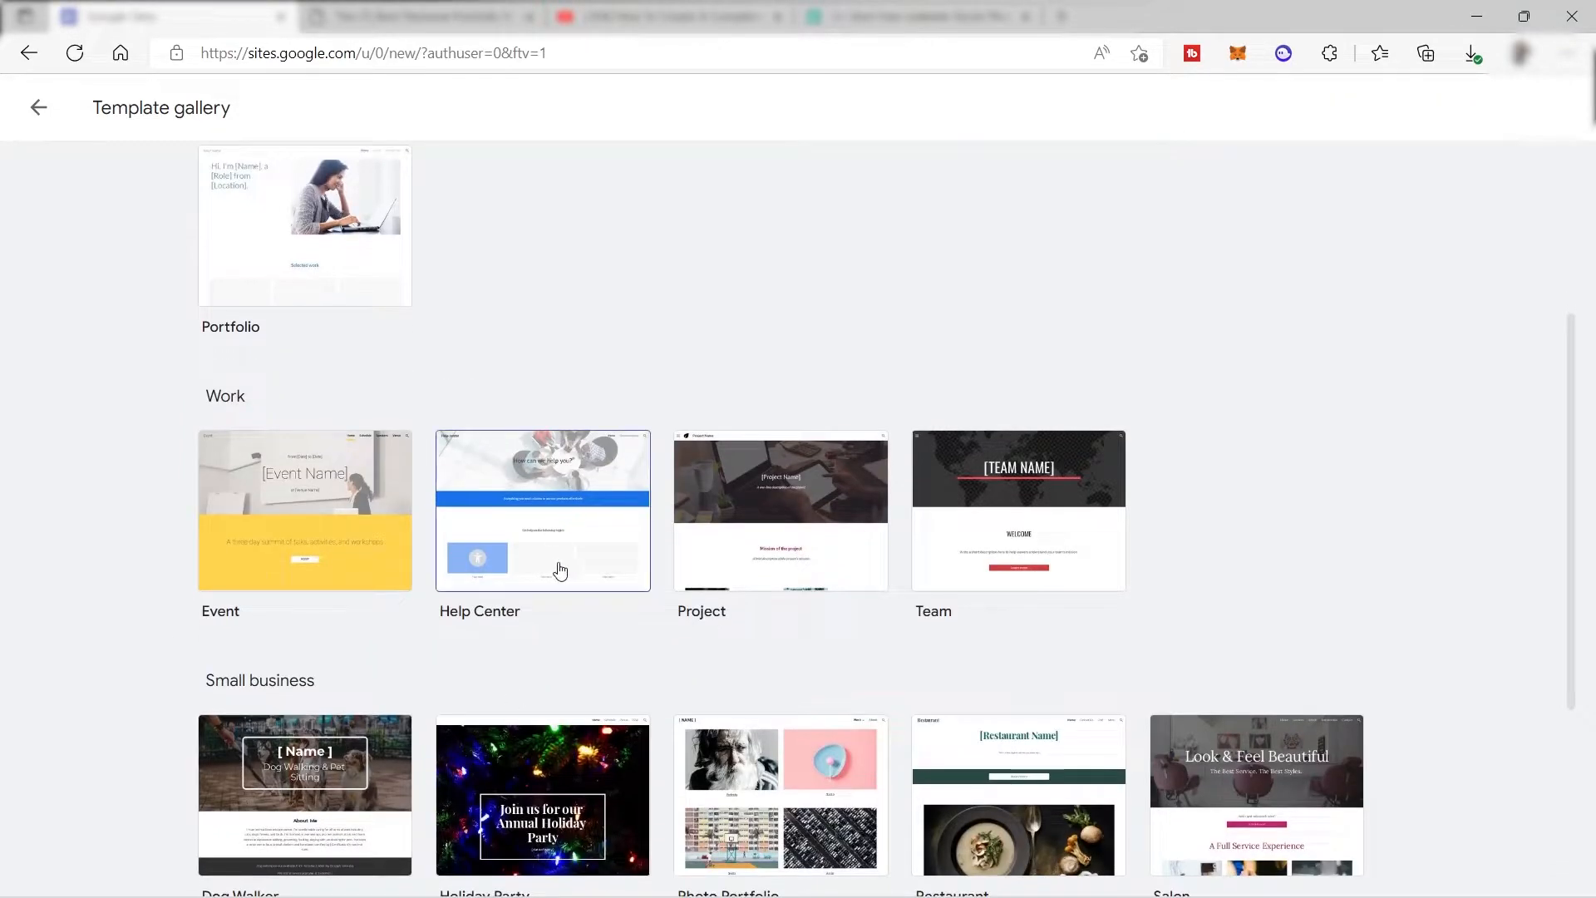
scroll(563, 569, "up", 2)
scroll(534, 438, "up", 2)
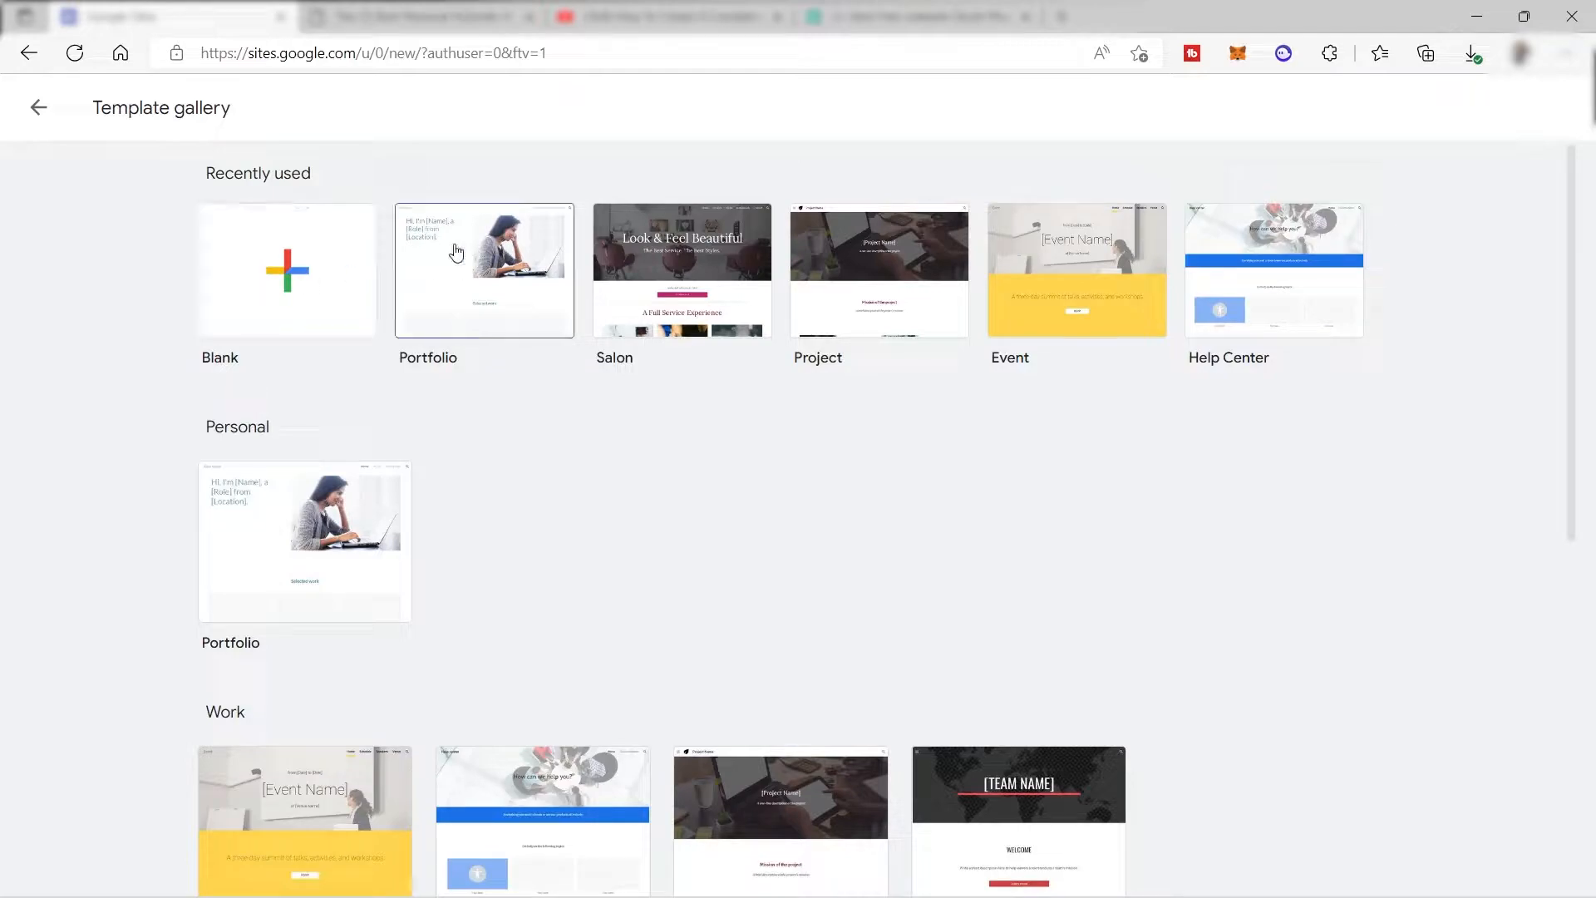
Create a new site from the Personal category's Portfolio template and look through its home page
left_click(299, 561)
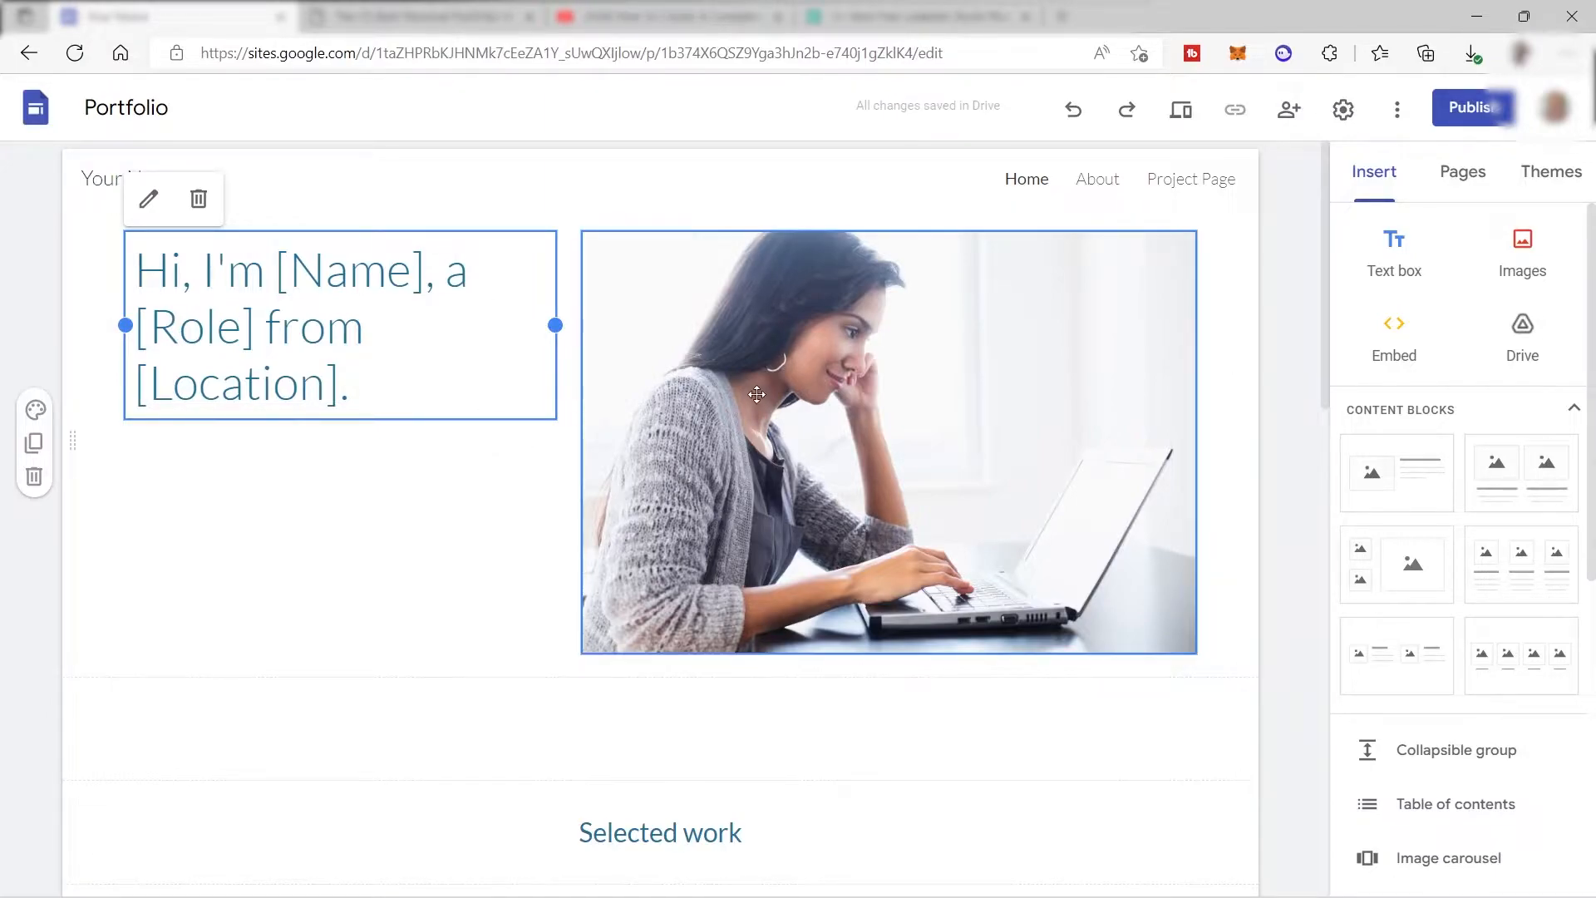
scroll(823, 409, "down", 1)
scroll(823, 408, "down", 6)
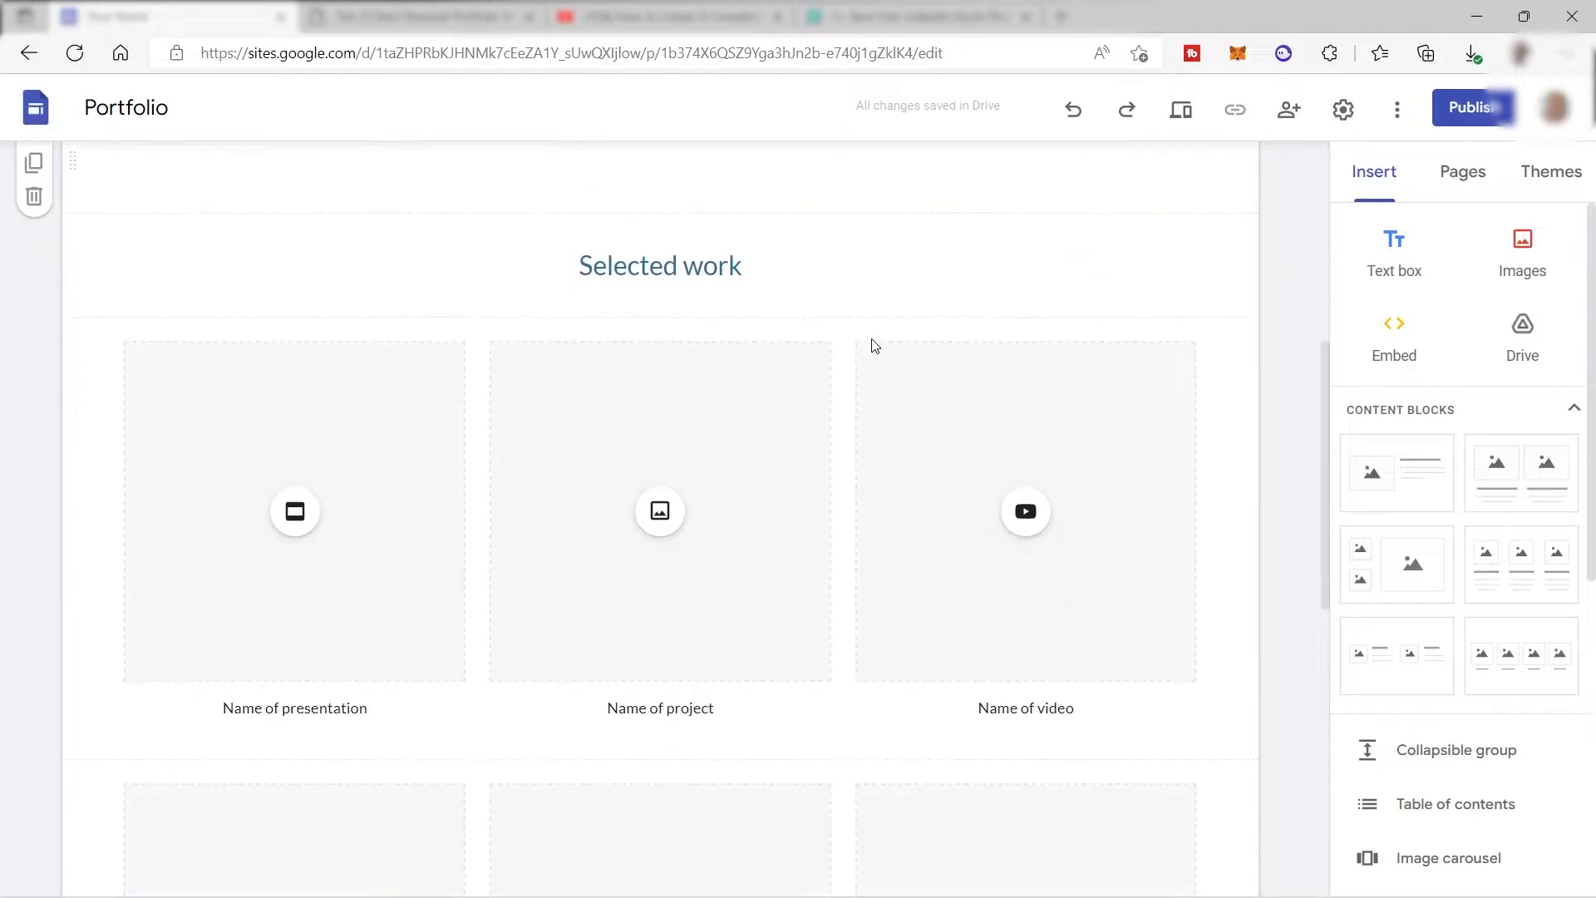
scroll(873, 346, "down", 9)
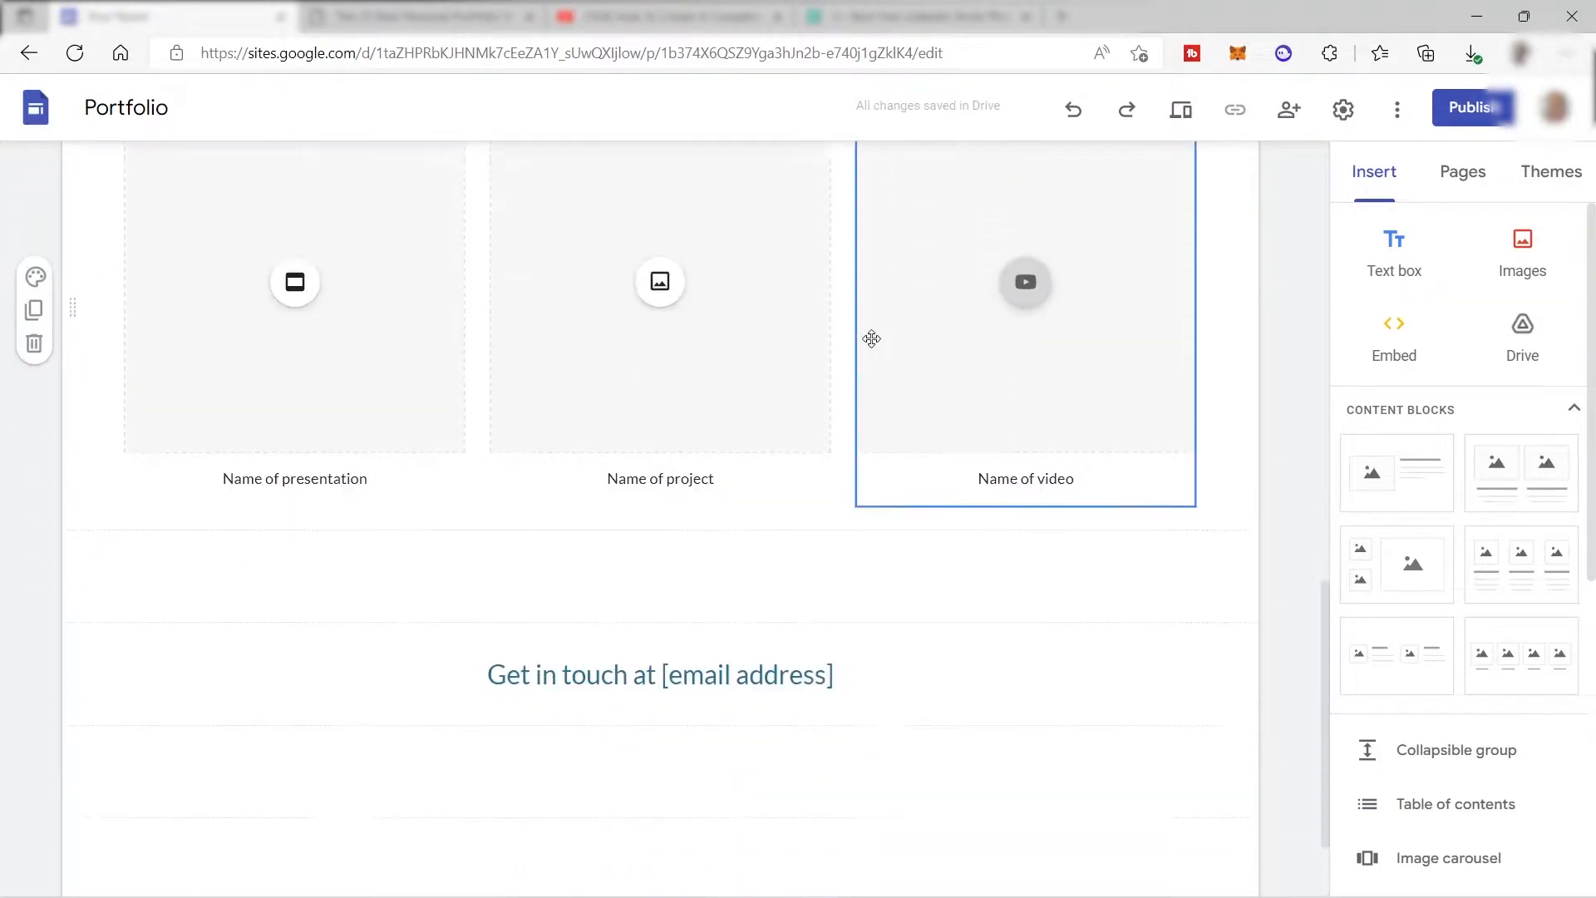
scroll(873, 357, "up", 4)
scroll(888, 393, "up", 12)
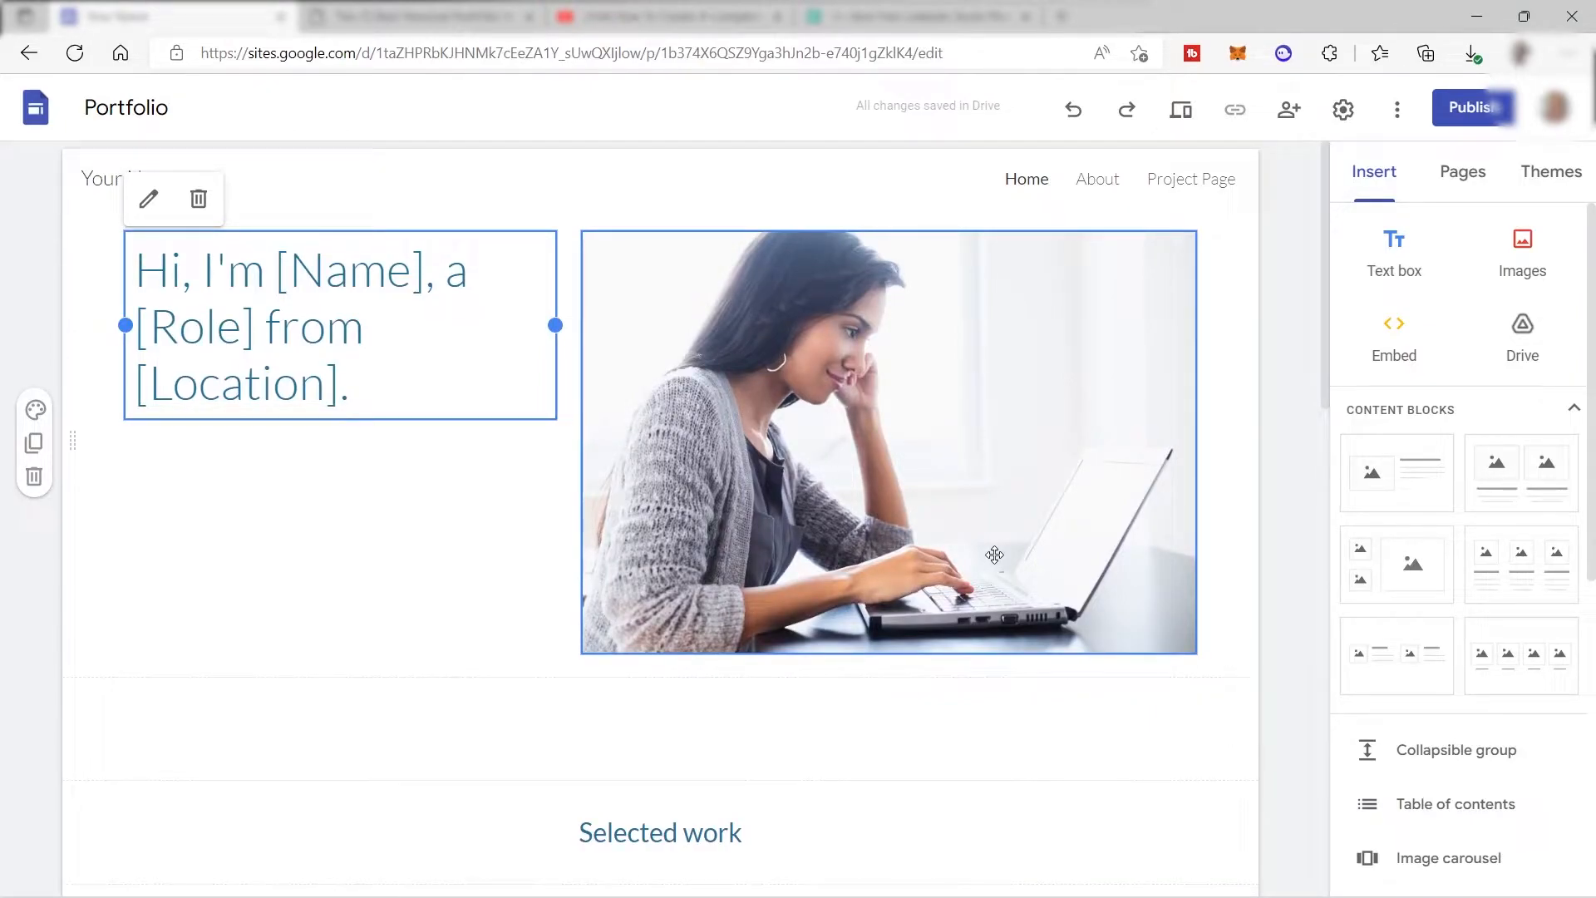
Delete the placeholder rows under the Selected work heading and the Get in touch section from the home page
scroll(996, 557, "down", 5)
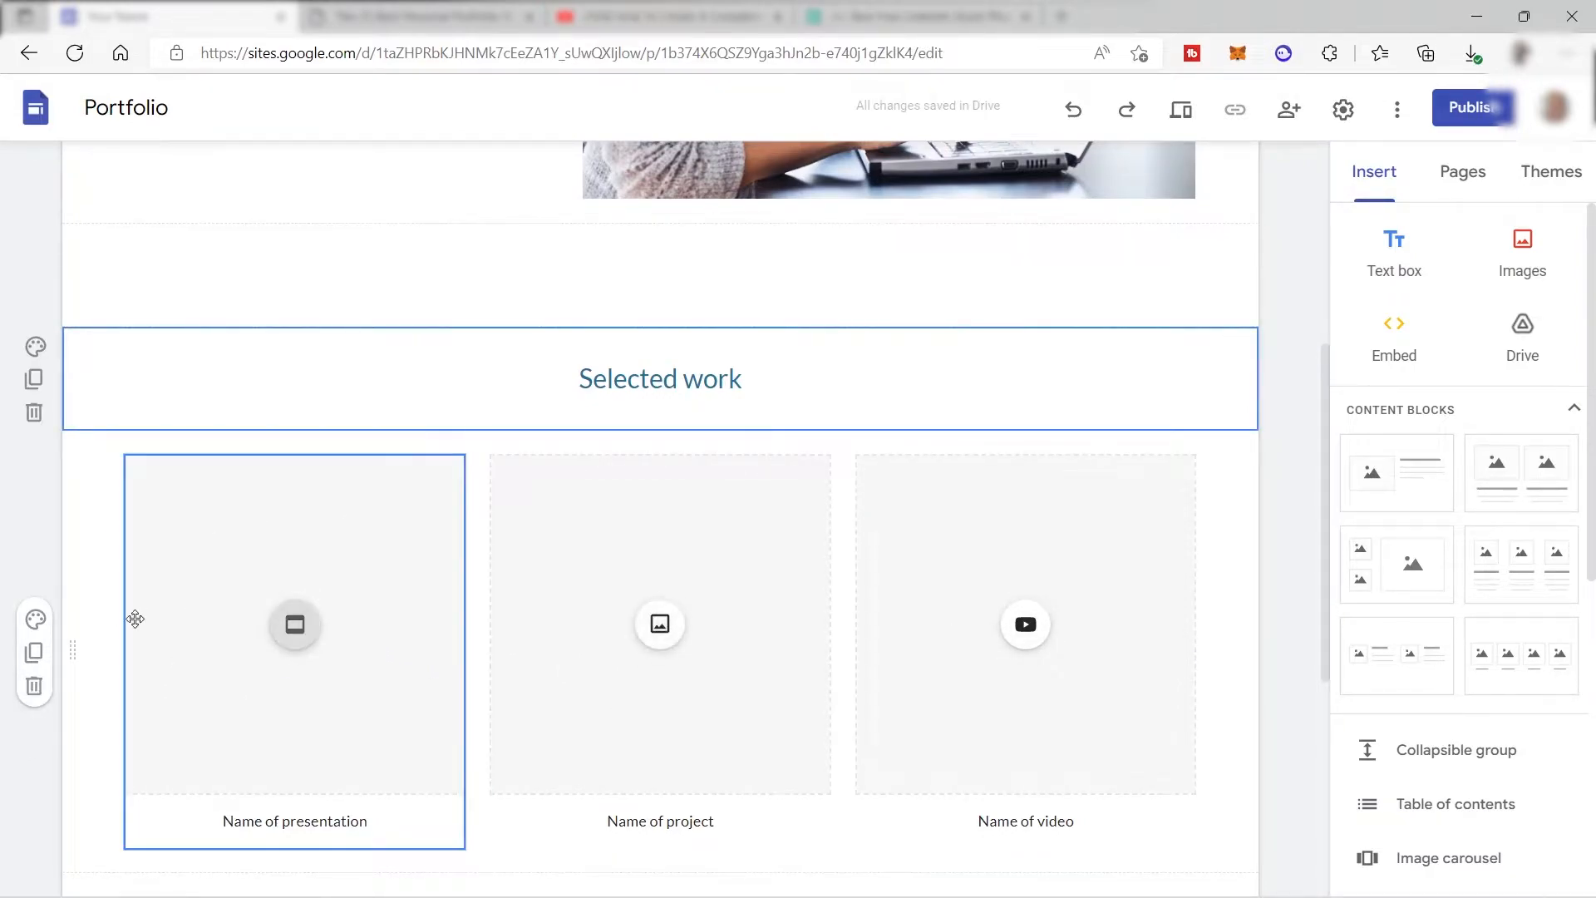
left_click(33, 685)
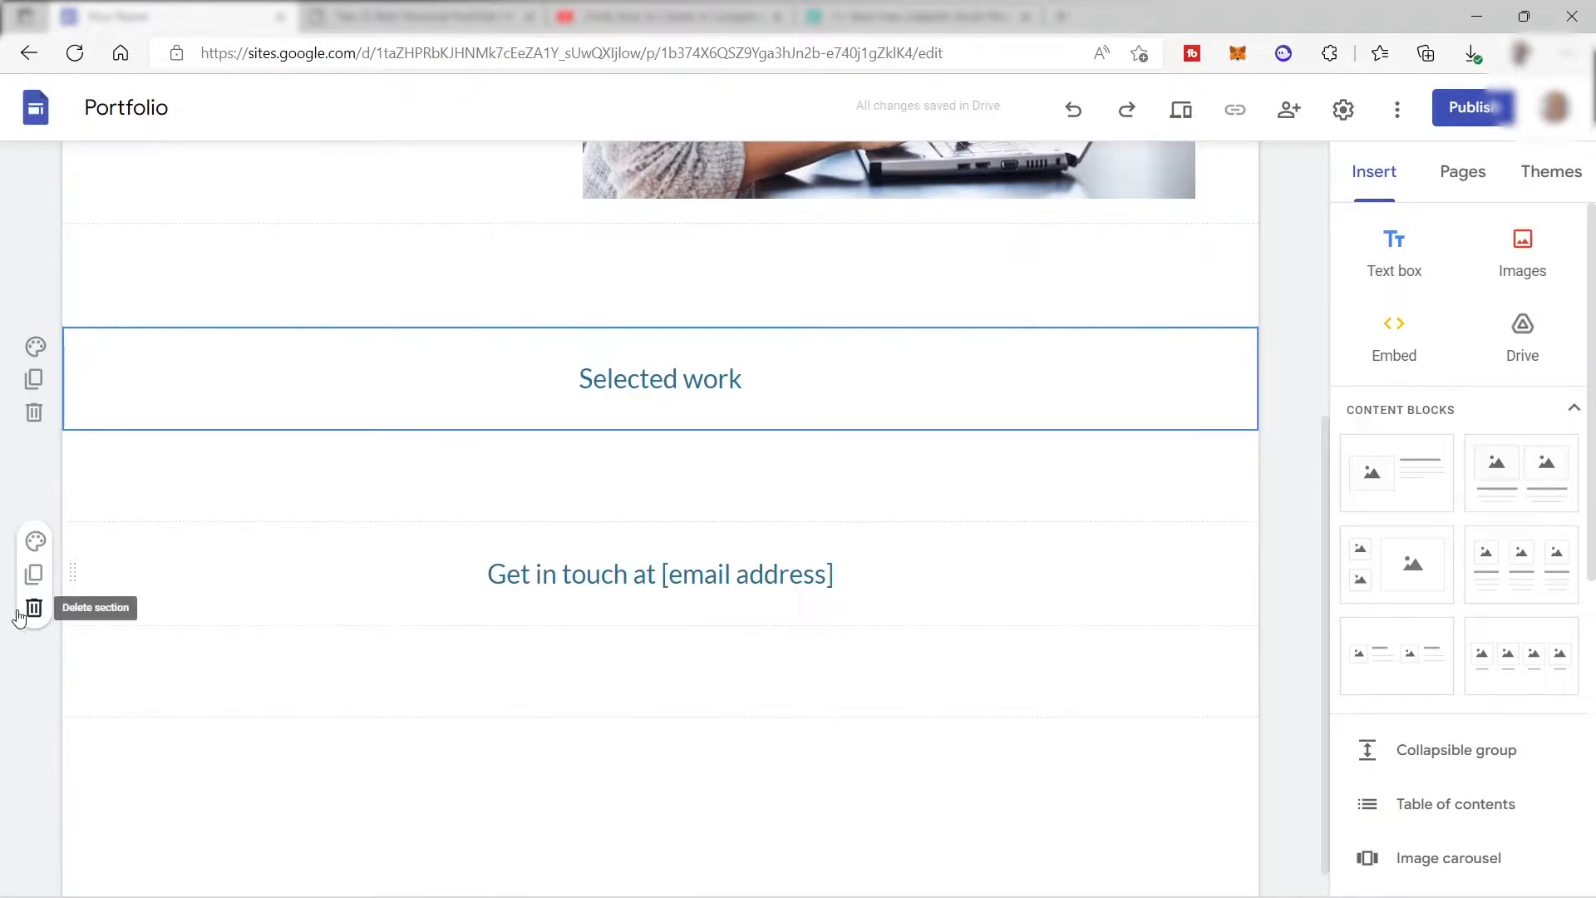
left_click(34, 609)
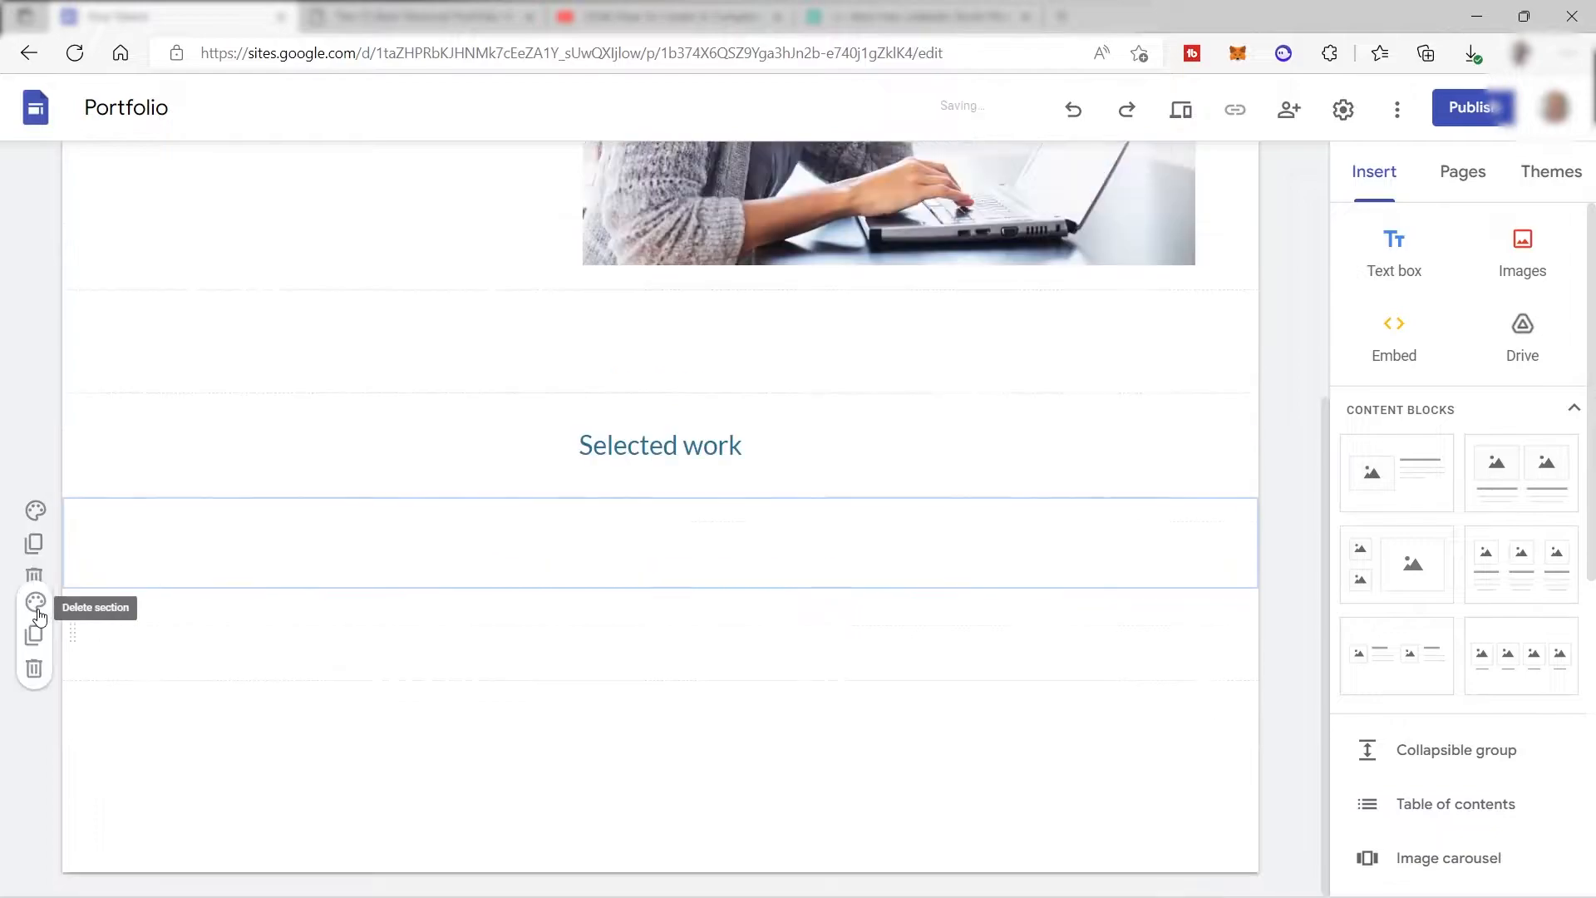
Insert the content block with three image placeholders, each with a heading and text below, on the home page
scroll(563, 498, "up", 5)
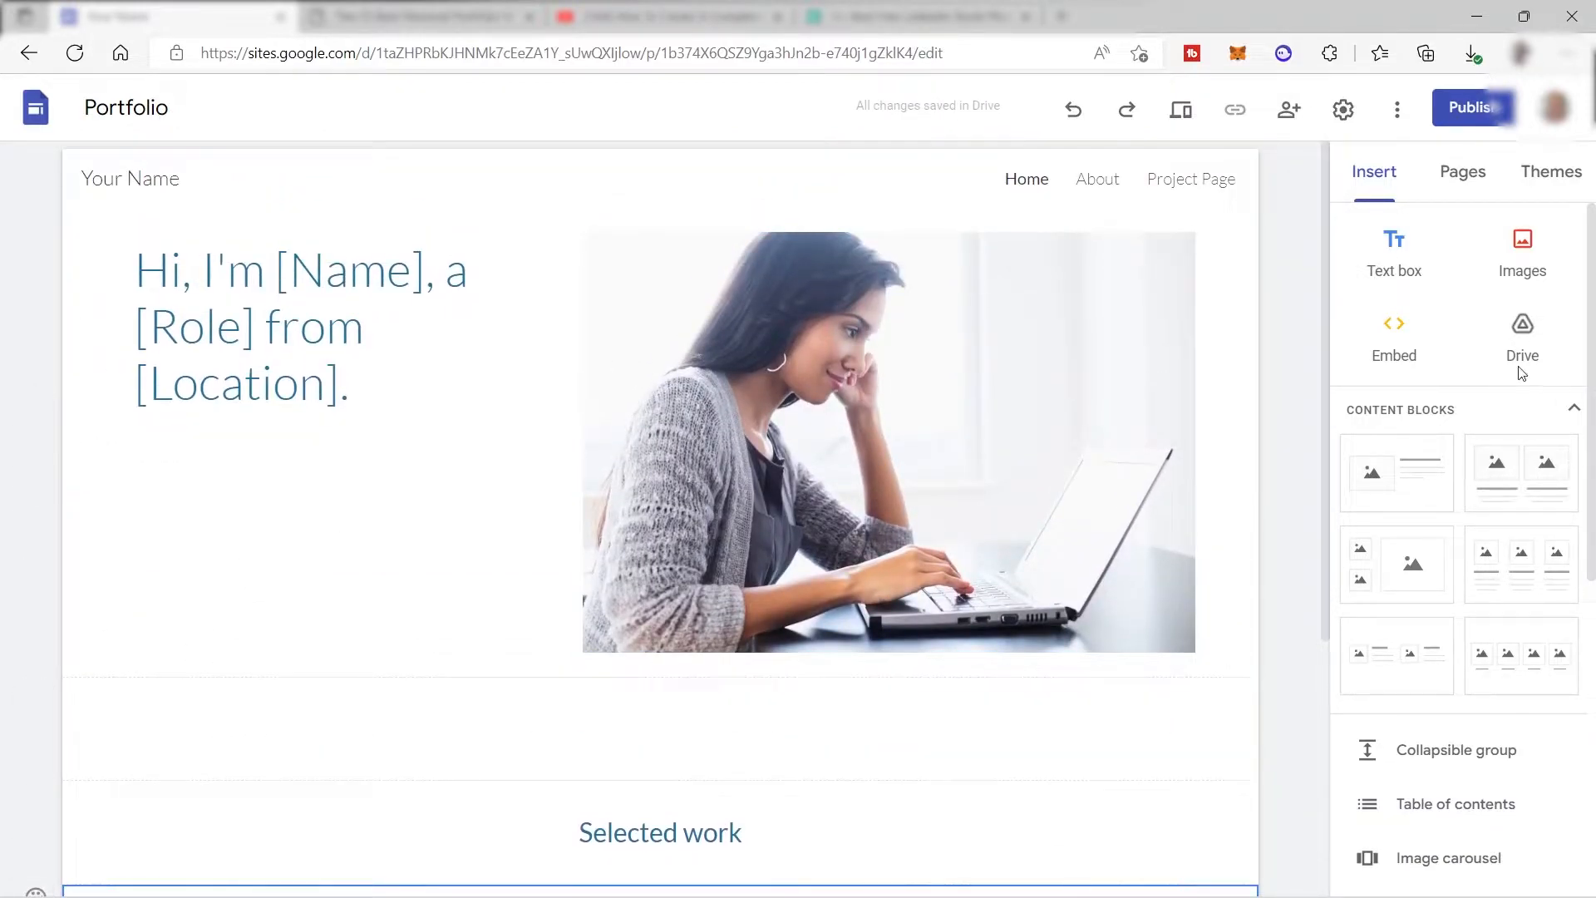
scroll(1484, 497, "down", 3)
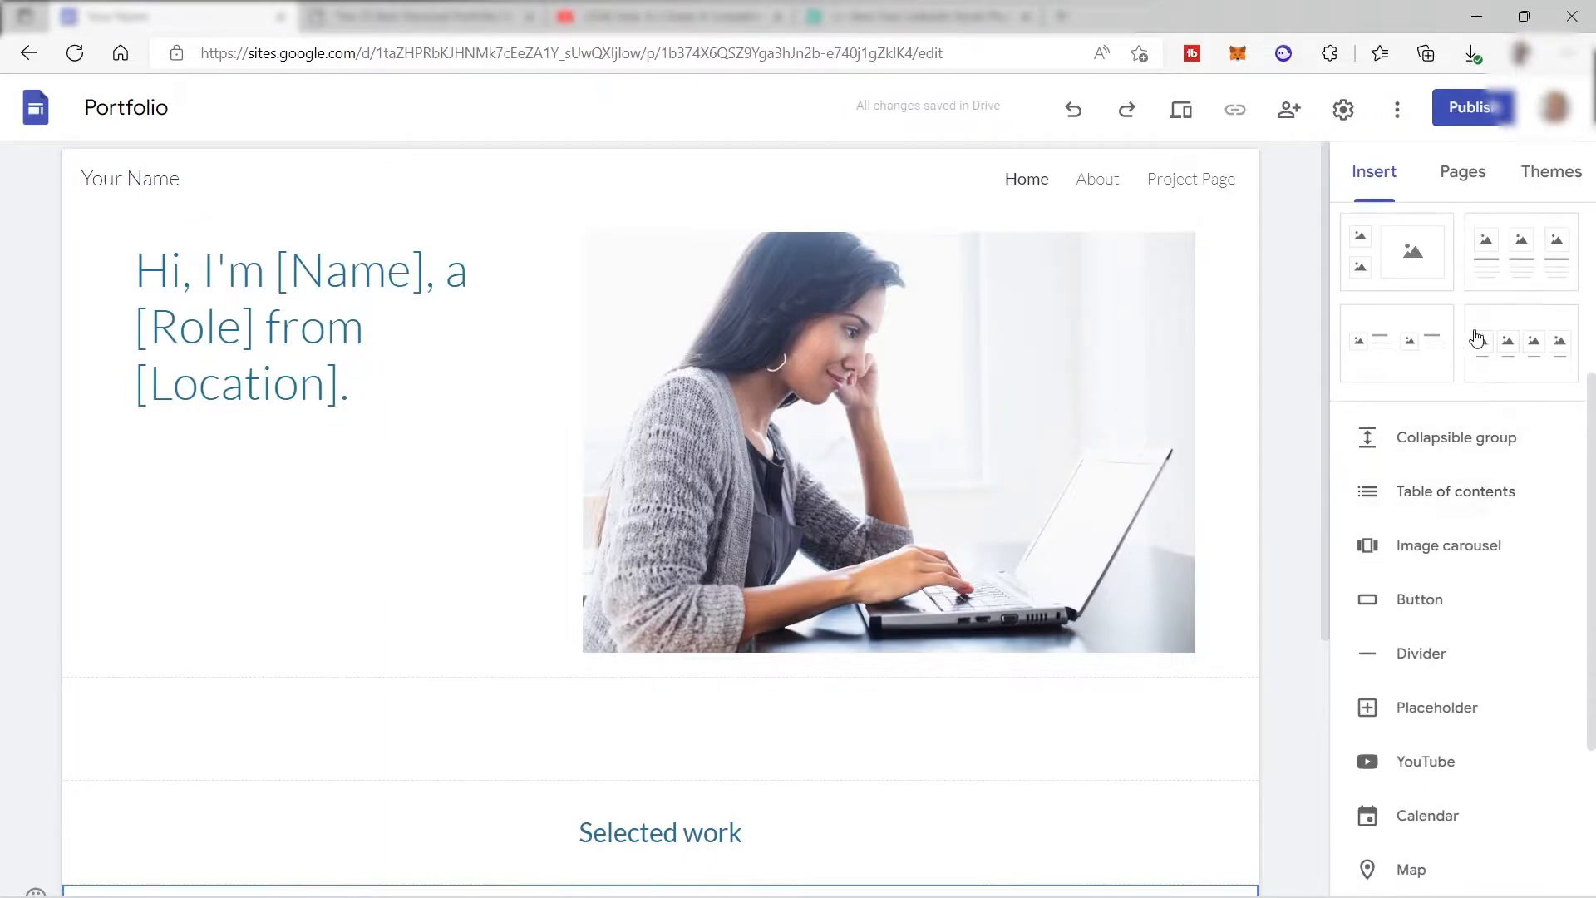
scroll(1495, 432, "down", 2)
scroll(1464, 352, "up", 5)
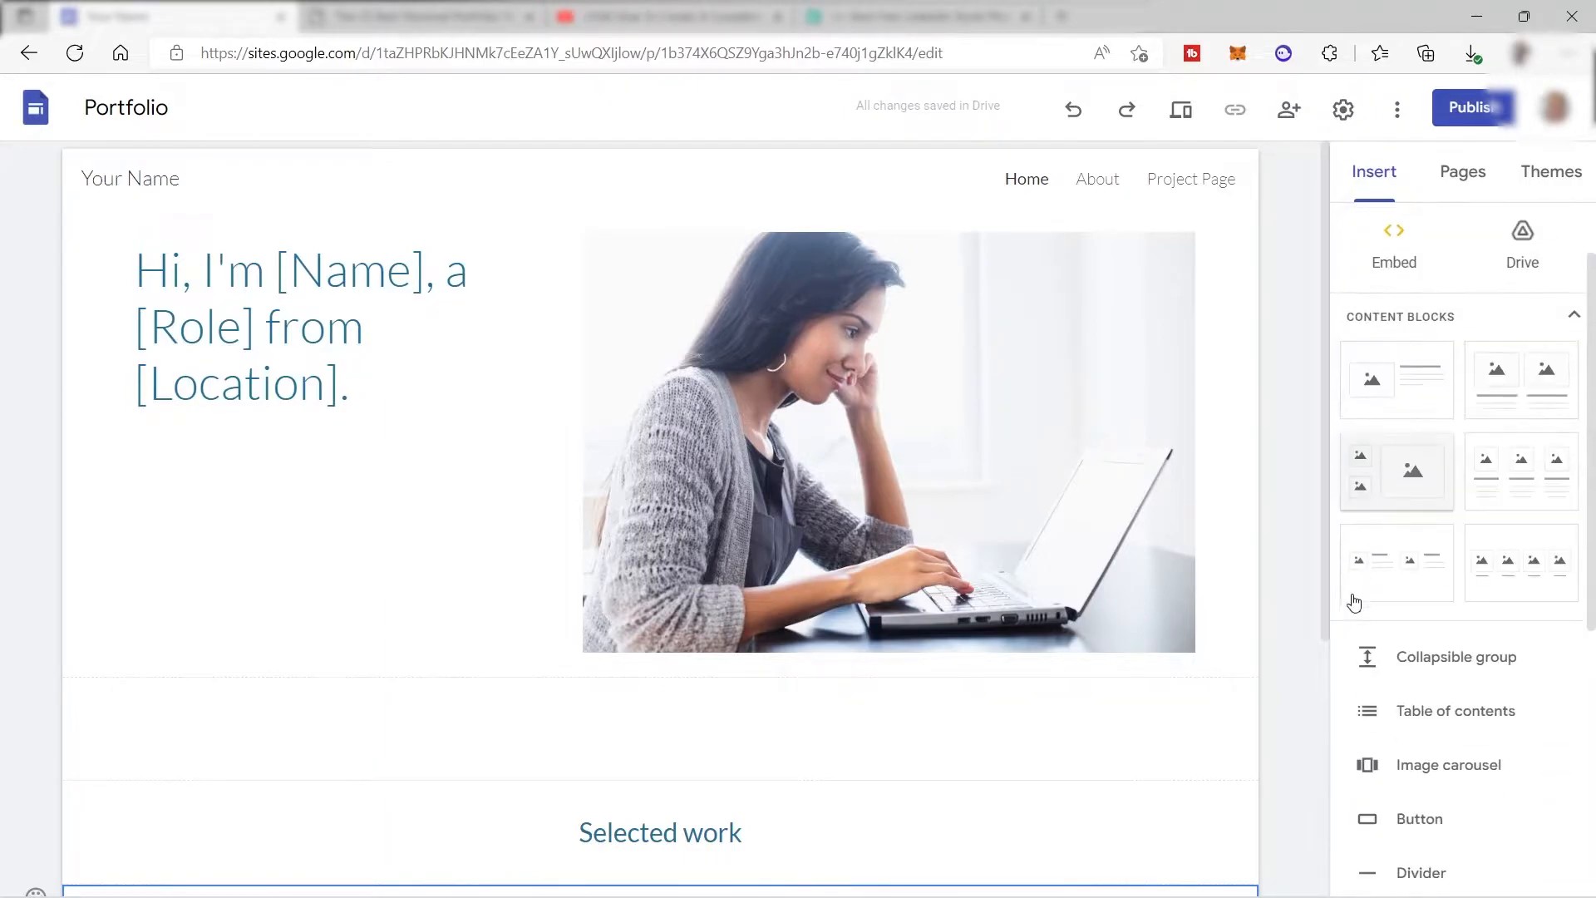
scroll(1103, 779, "down", 4)
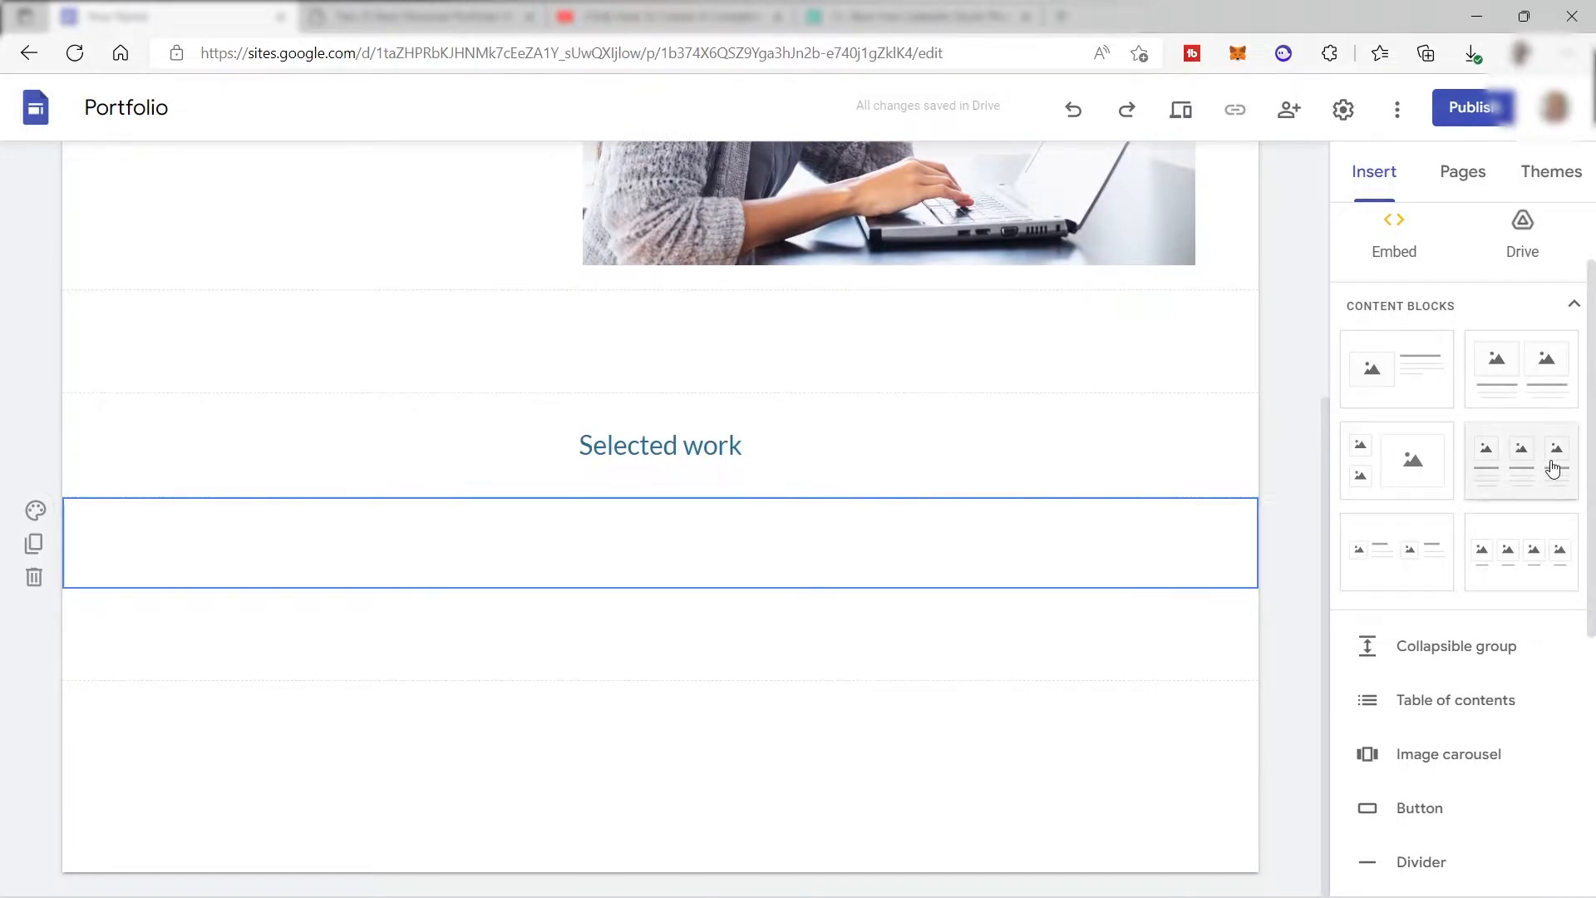
left_click(1552, 468)
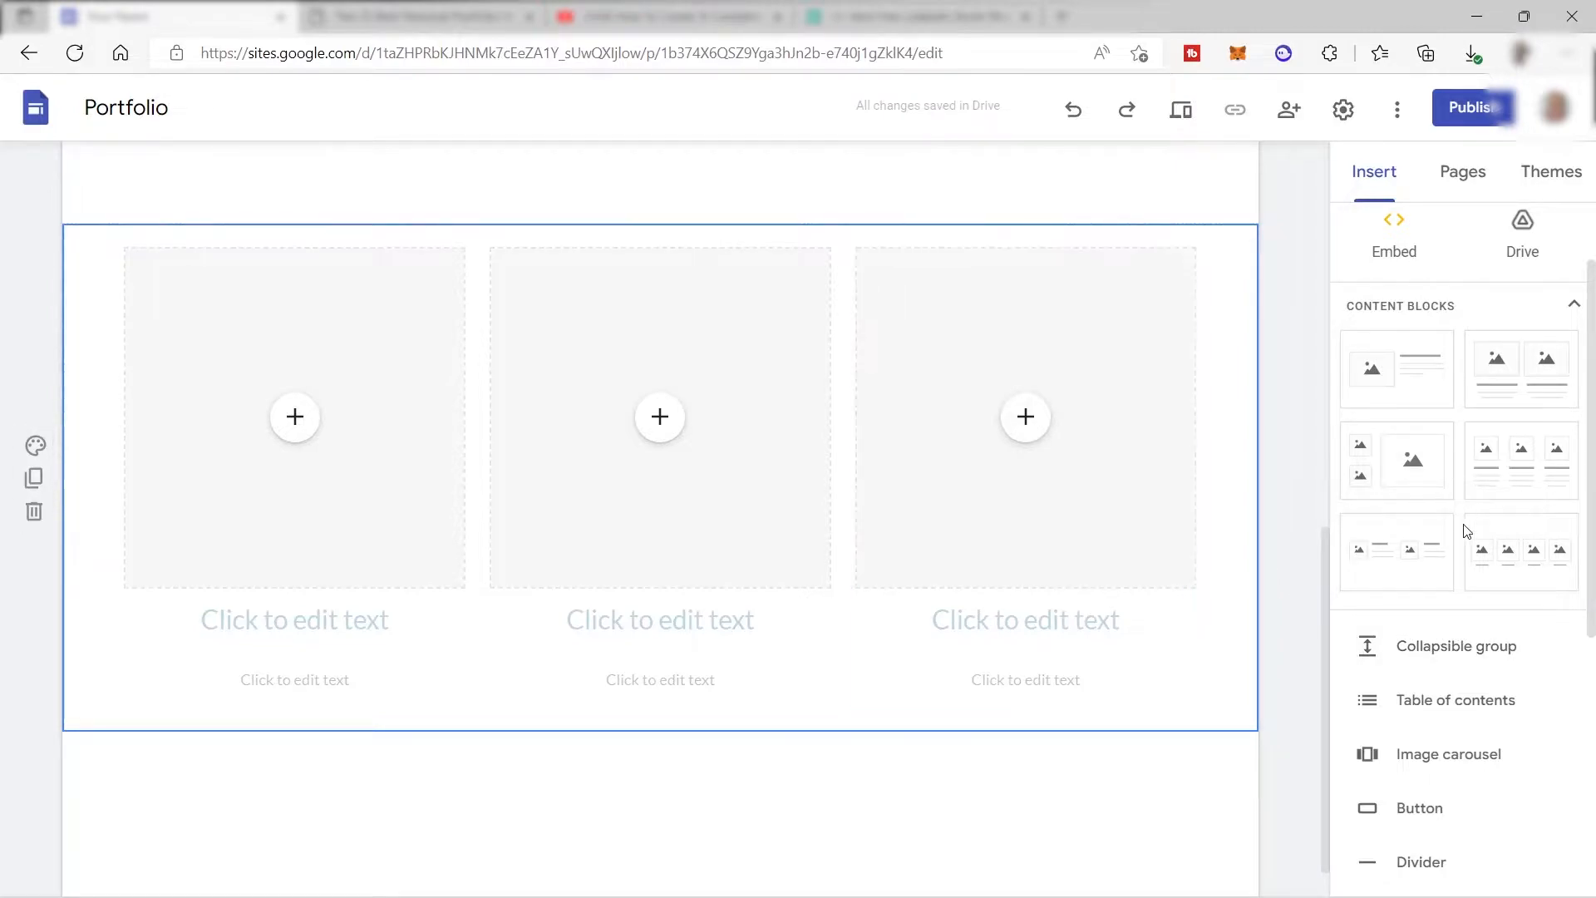
Look through the other insertable elements and the site's list of pages
scroll(1465, 515, "down", 2)
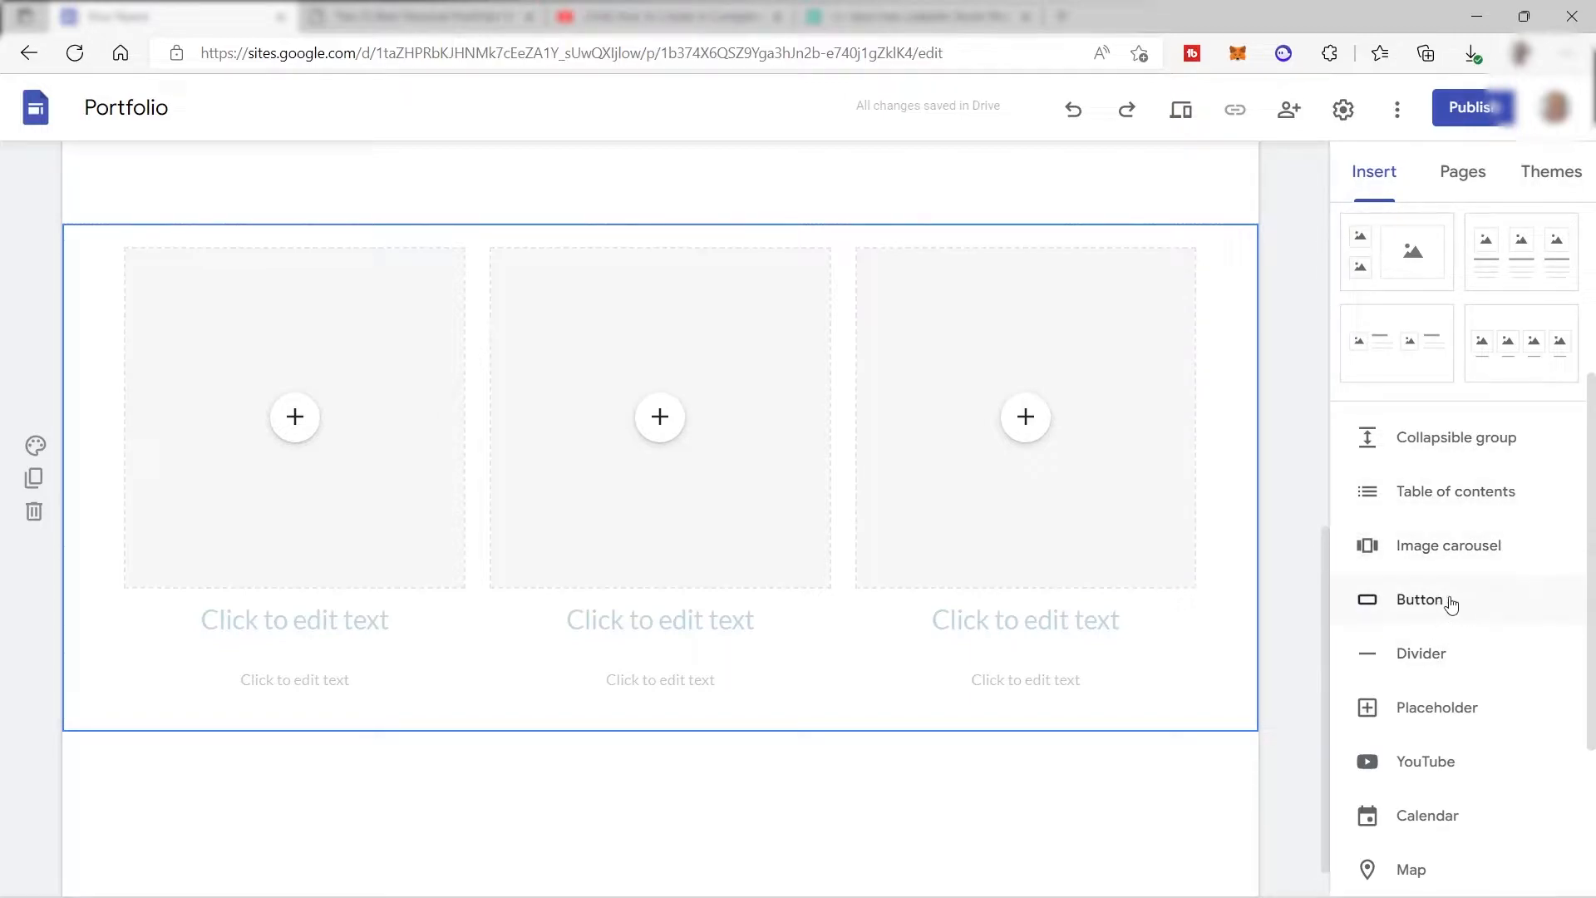
scroll(1440, 731, "down", 1)
scroll(1424, 748, "down", 1)
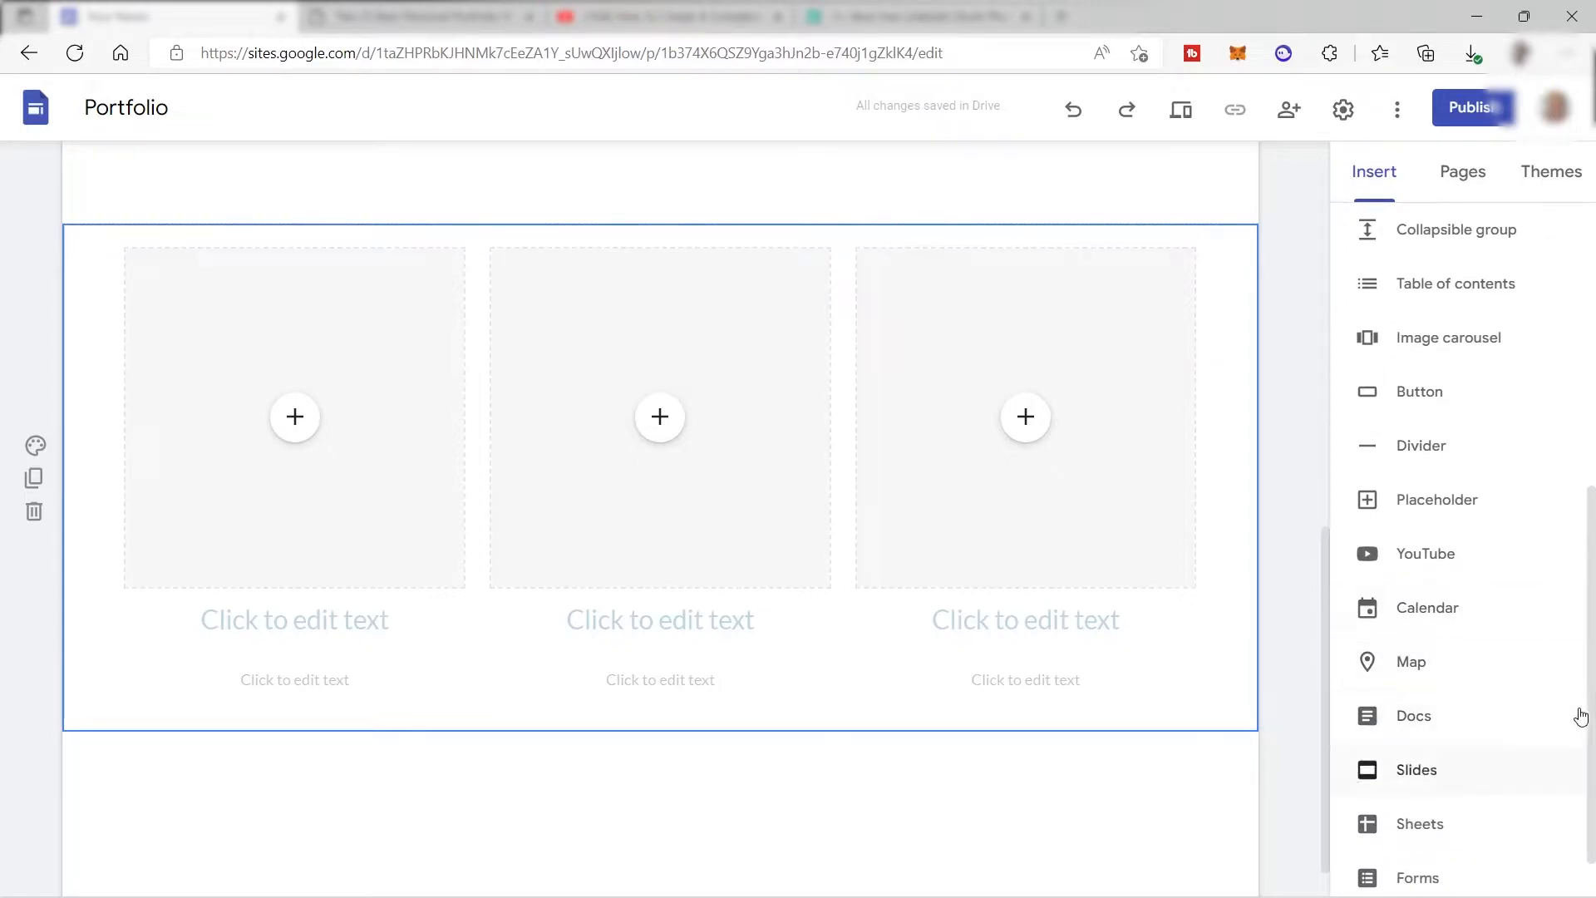
scroll(1504, 737, "up", 3)
scroll(677, 285, "up", 5)
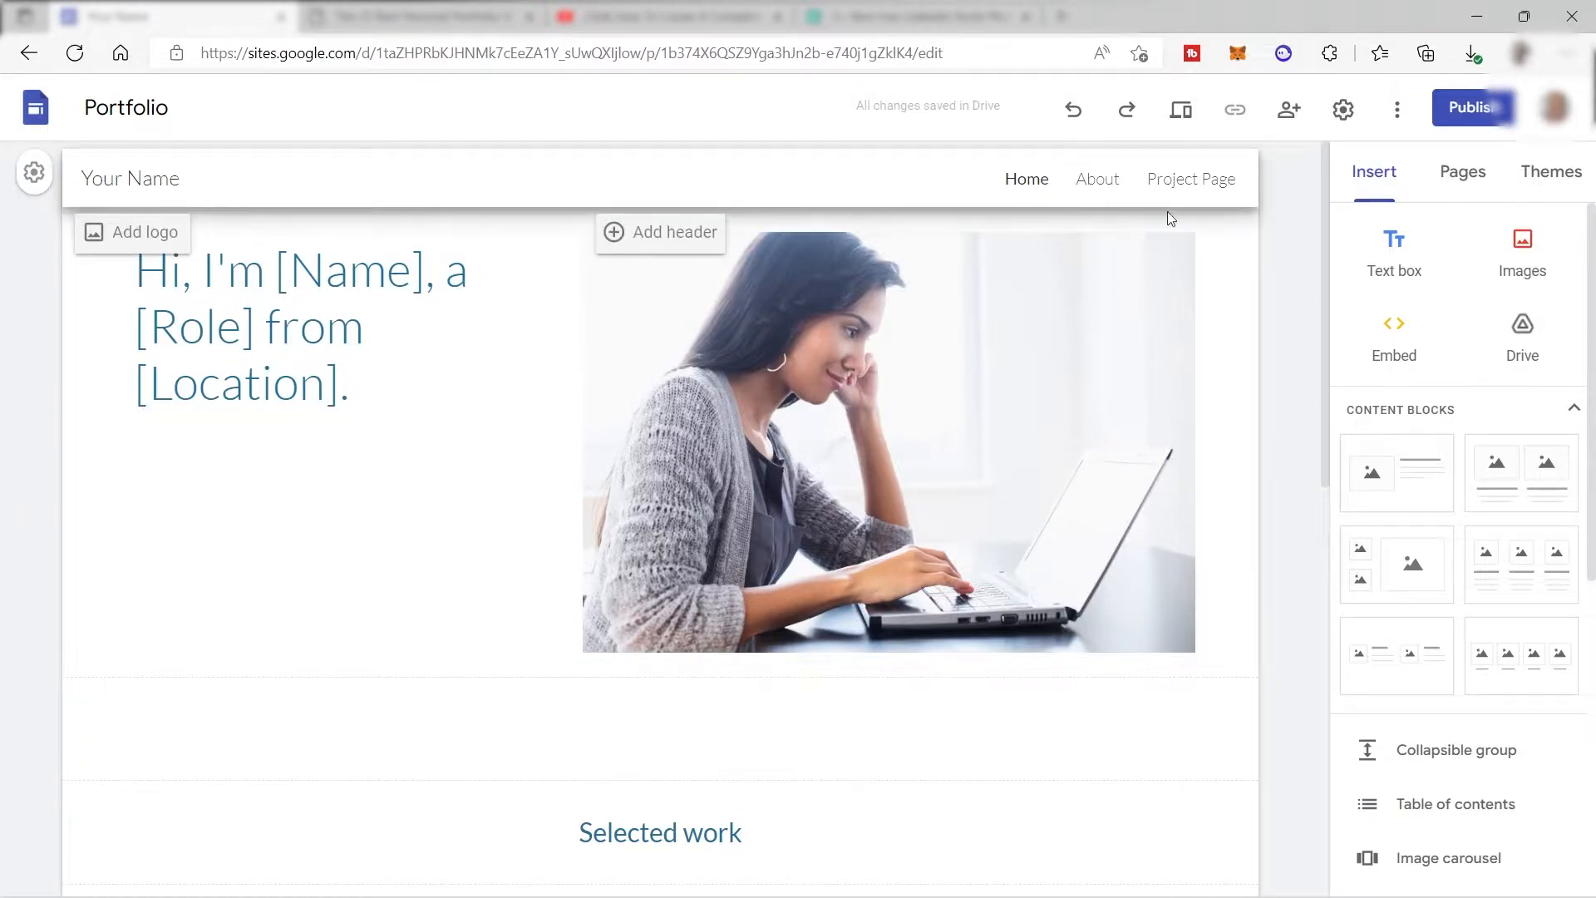
left_click(1462, 181)
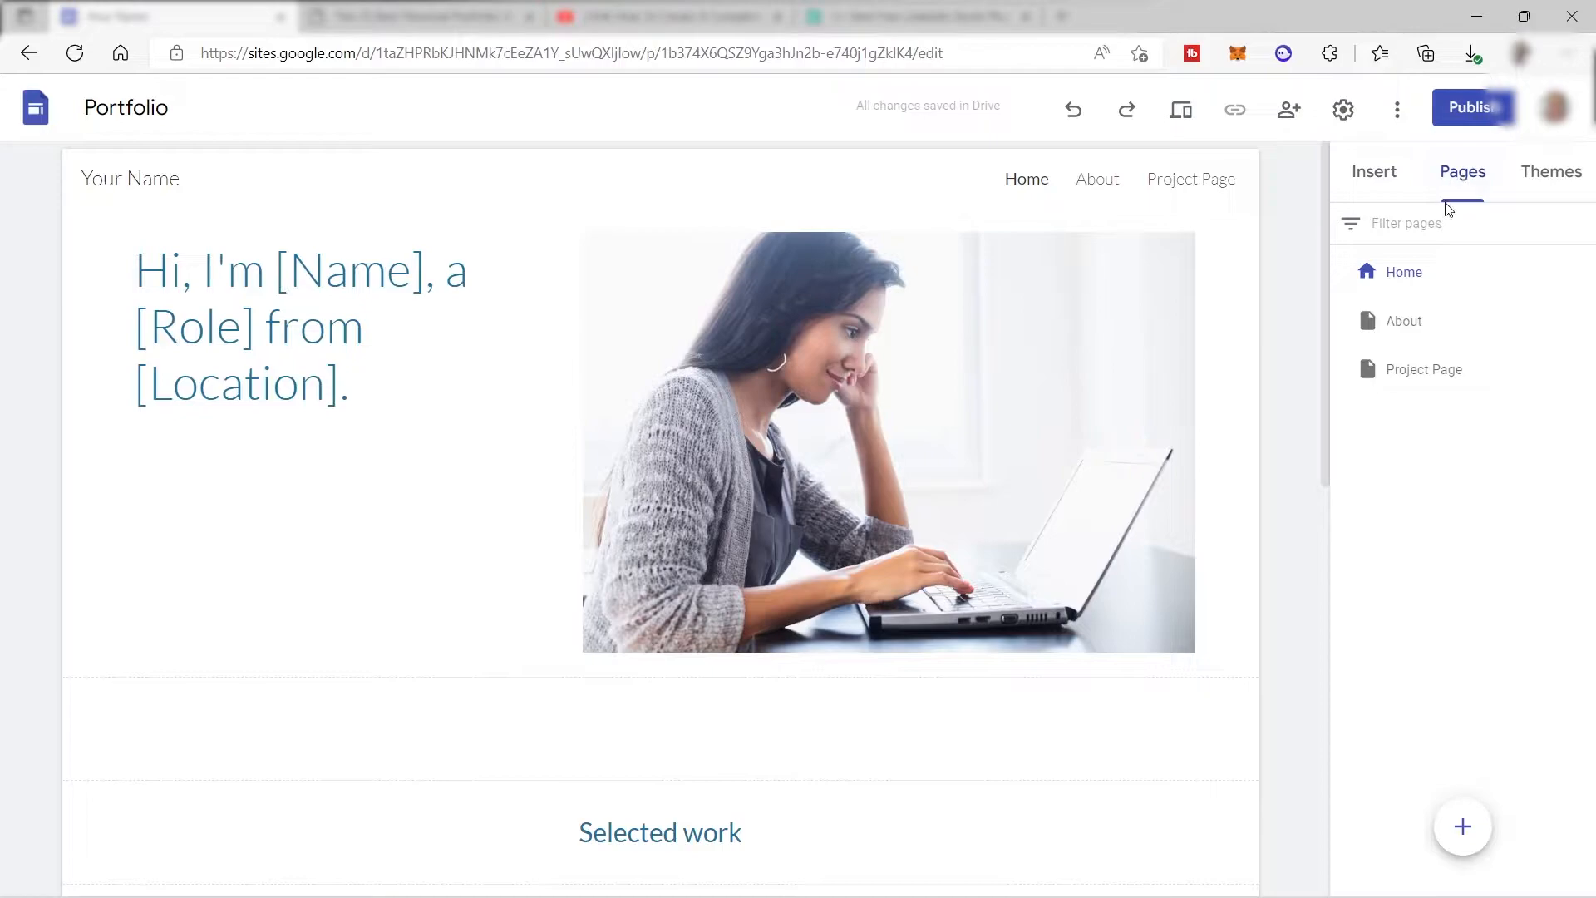
mouse_move(1470, 824)
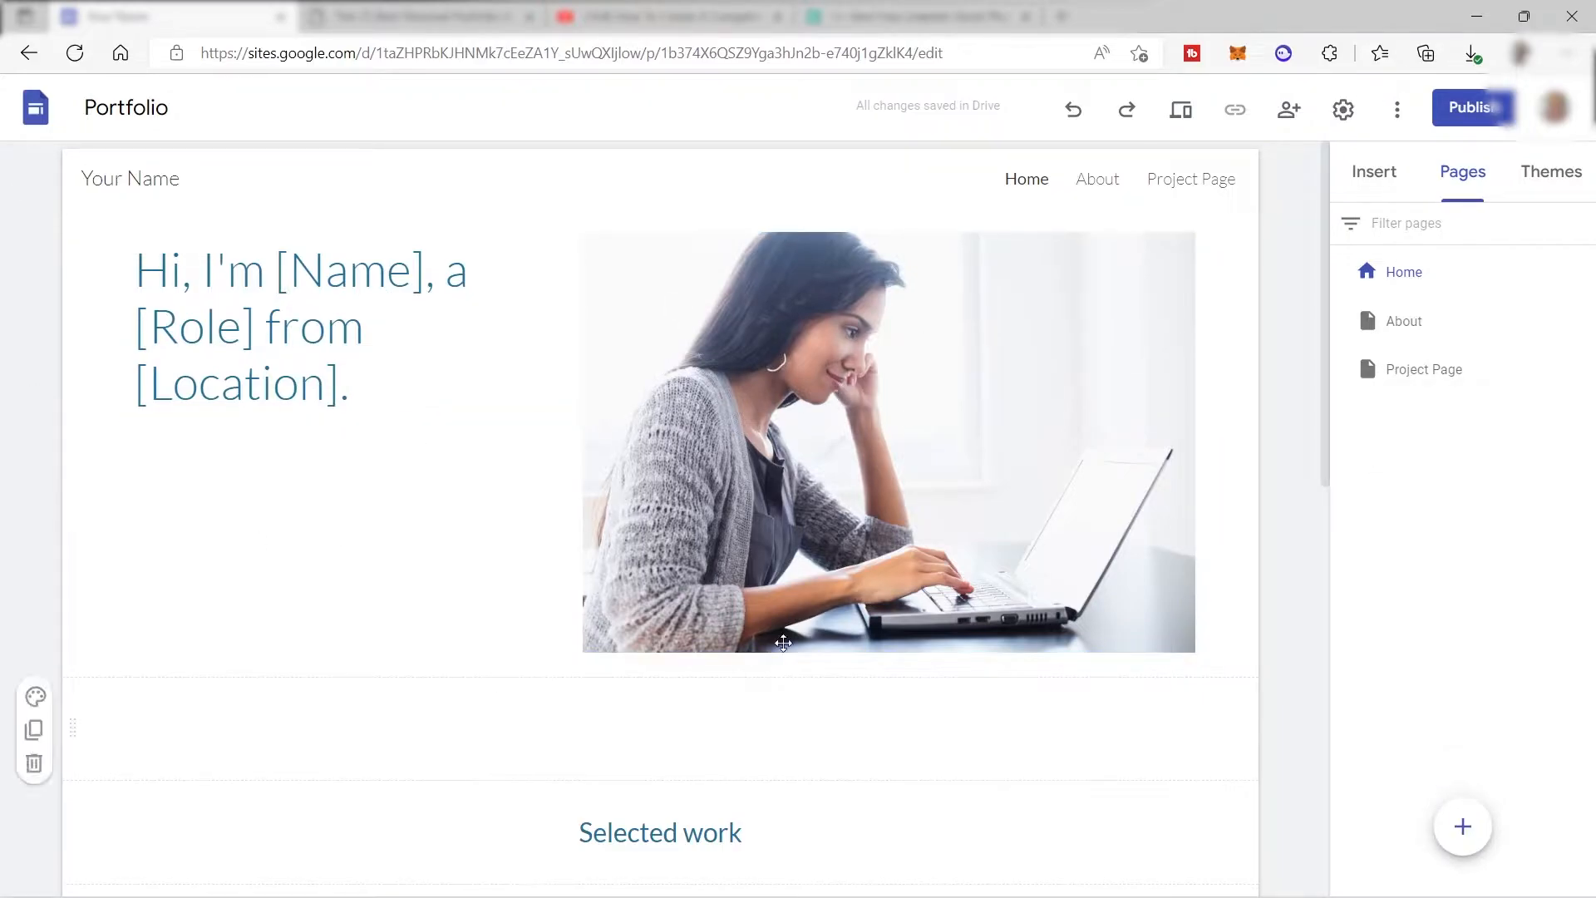
Try the Aristotle theme on the site and check how the home page looks
left_click(1540, 176)
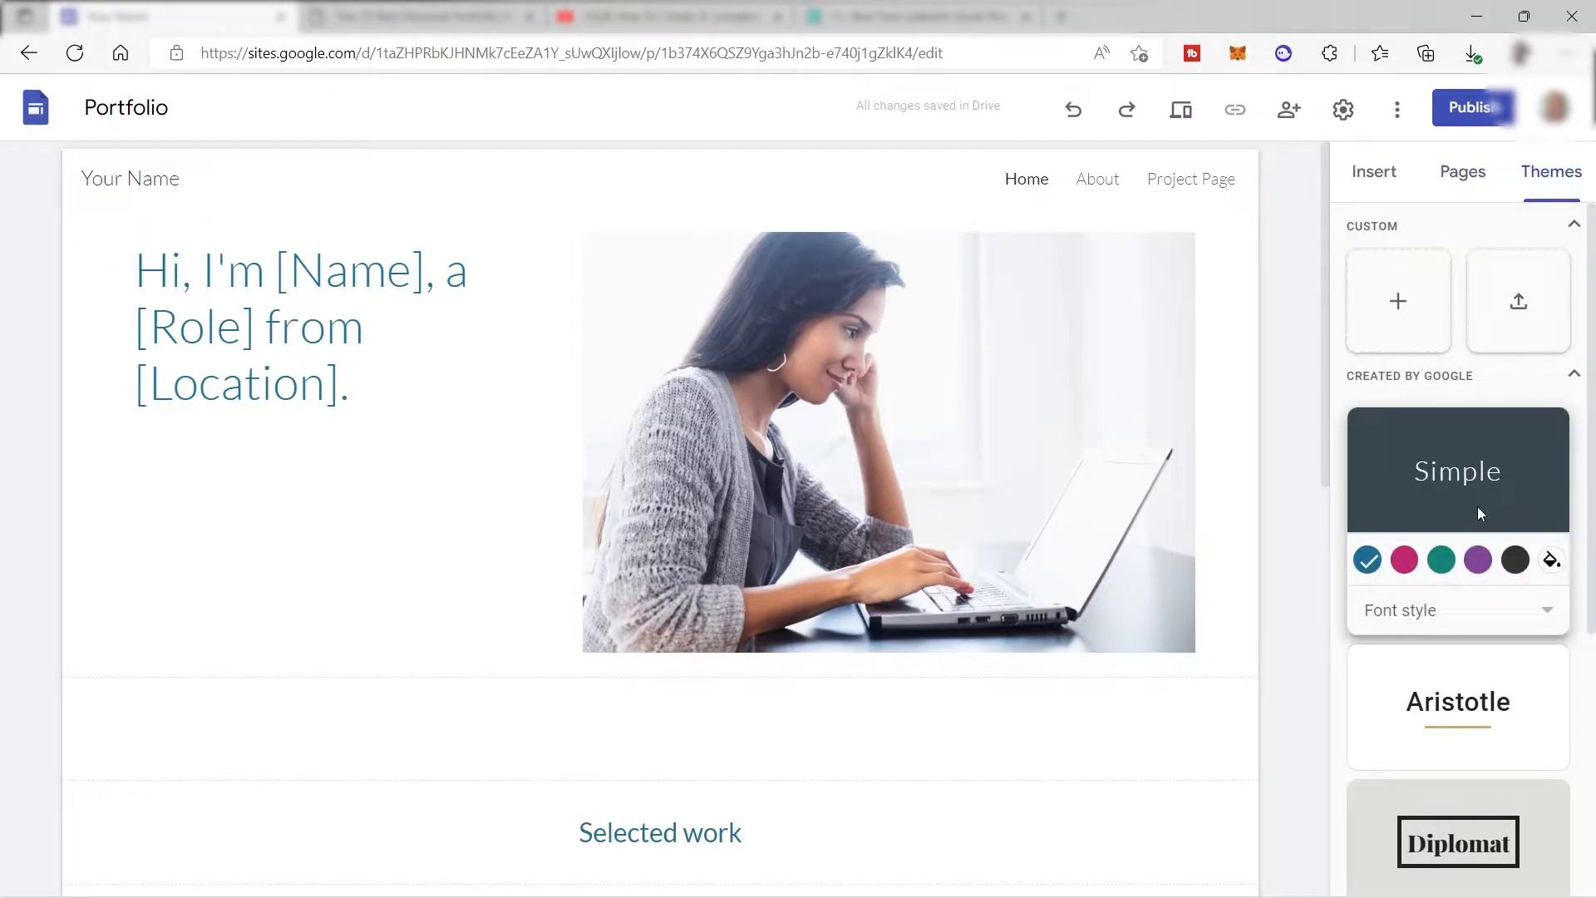
scroll(1504, 502, "down", 3)
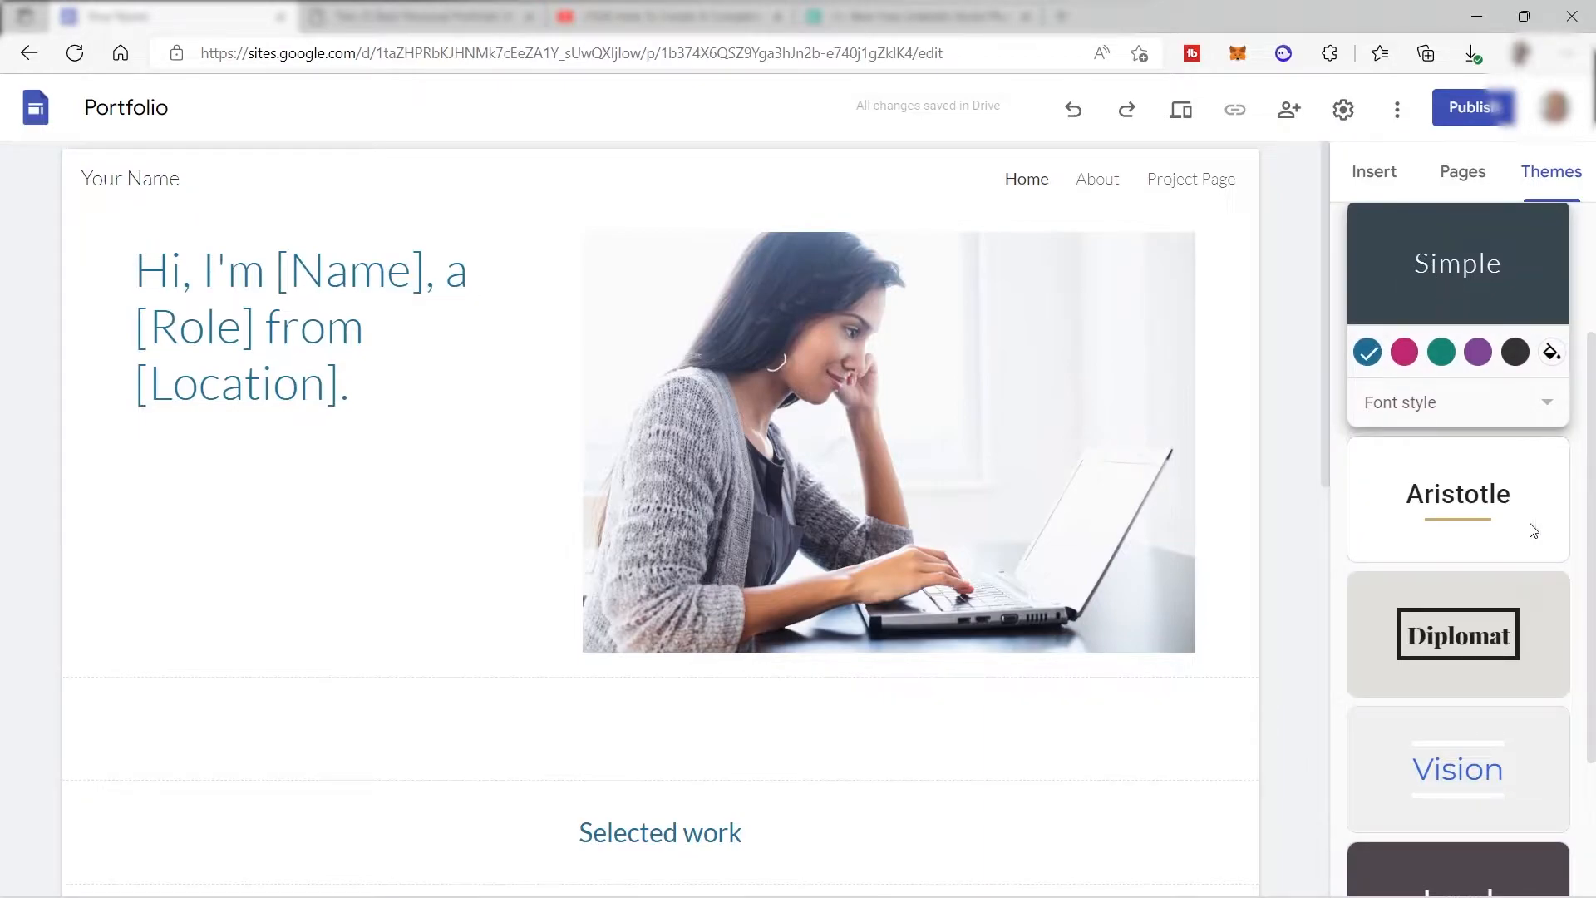
left_click(1397, 494)
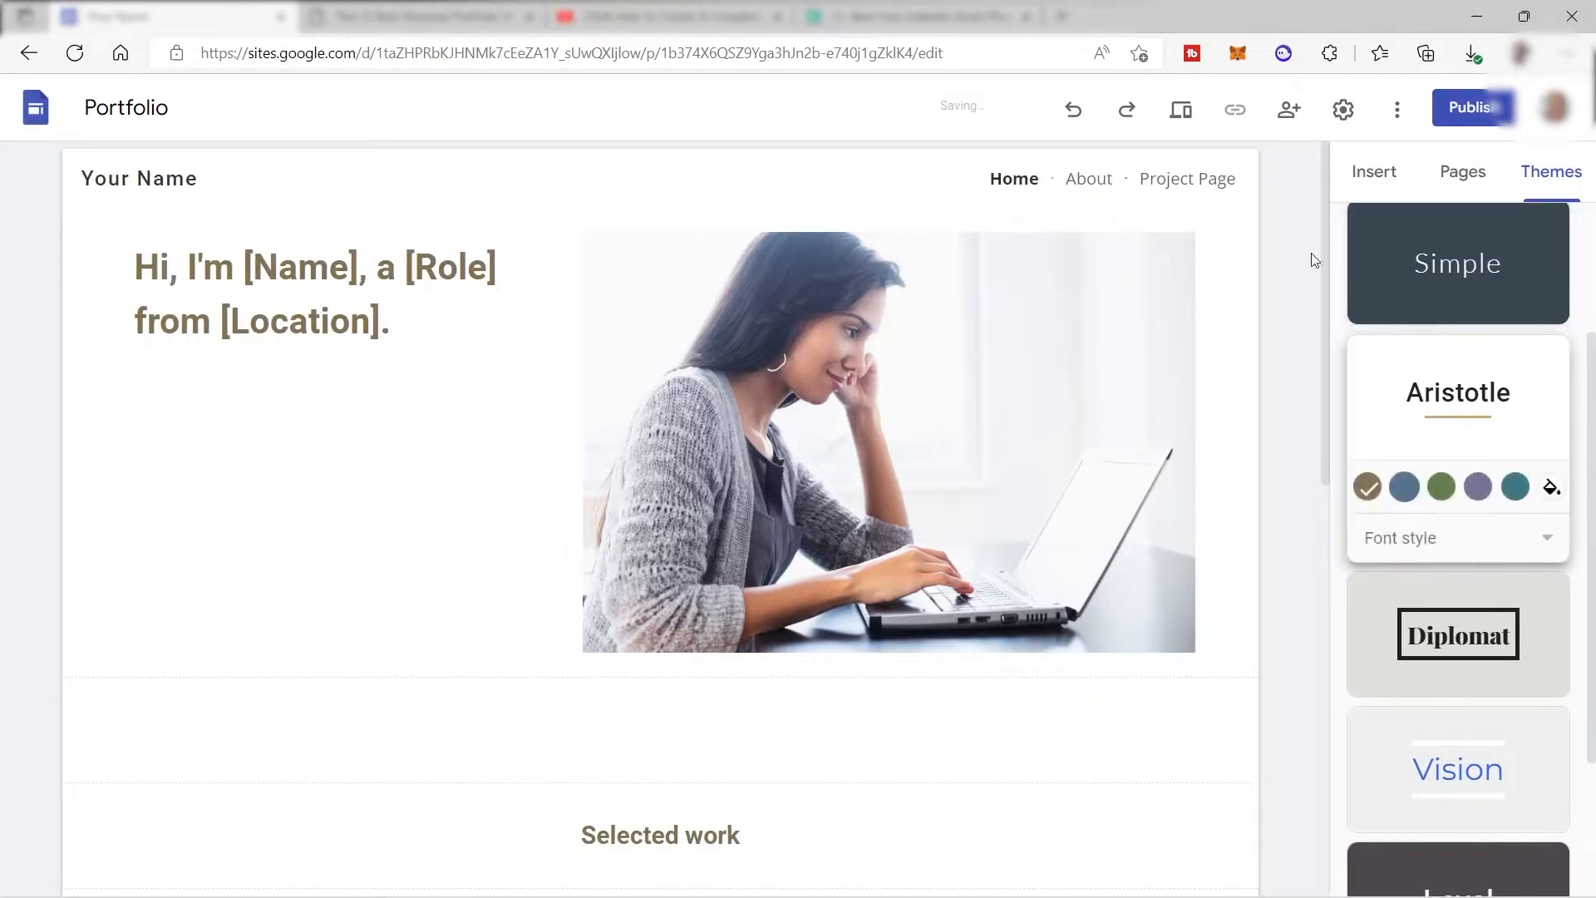
scroll(930, 570, "down", 4)
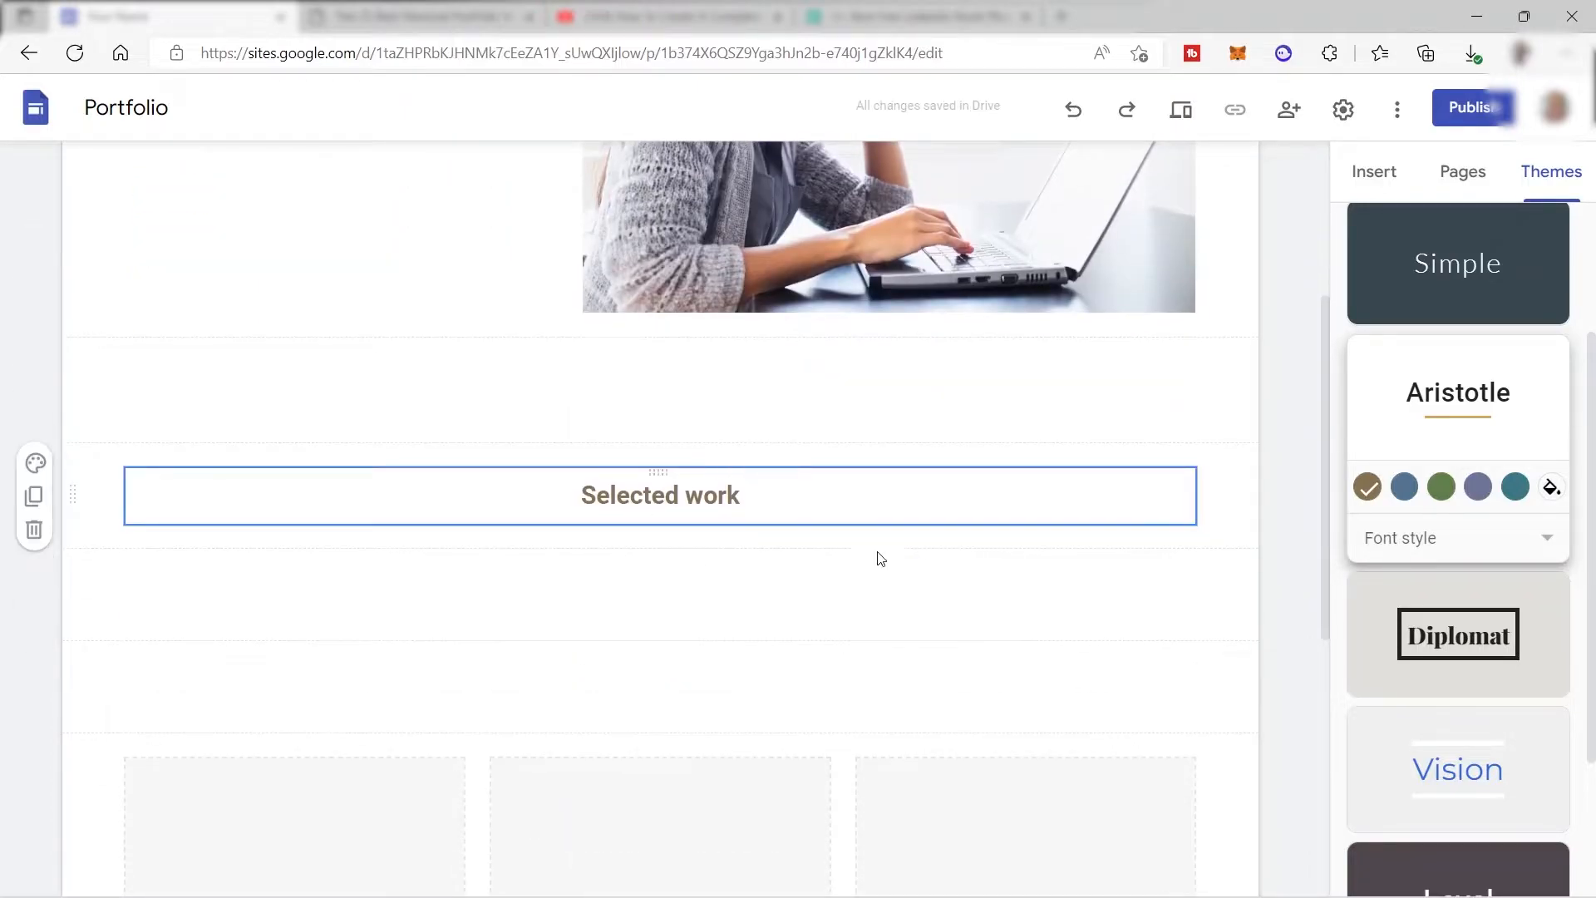
scroll(879, 556, "up", 4)
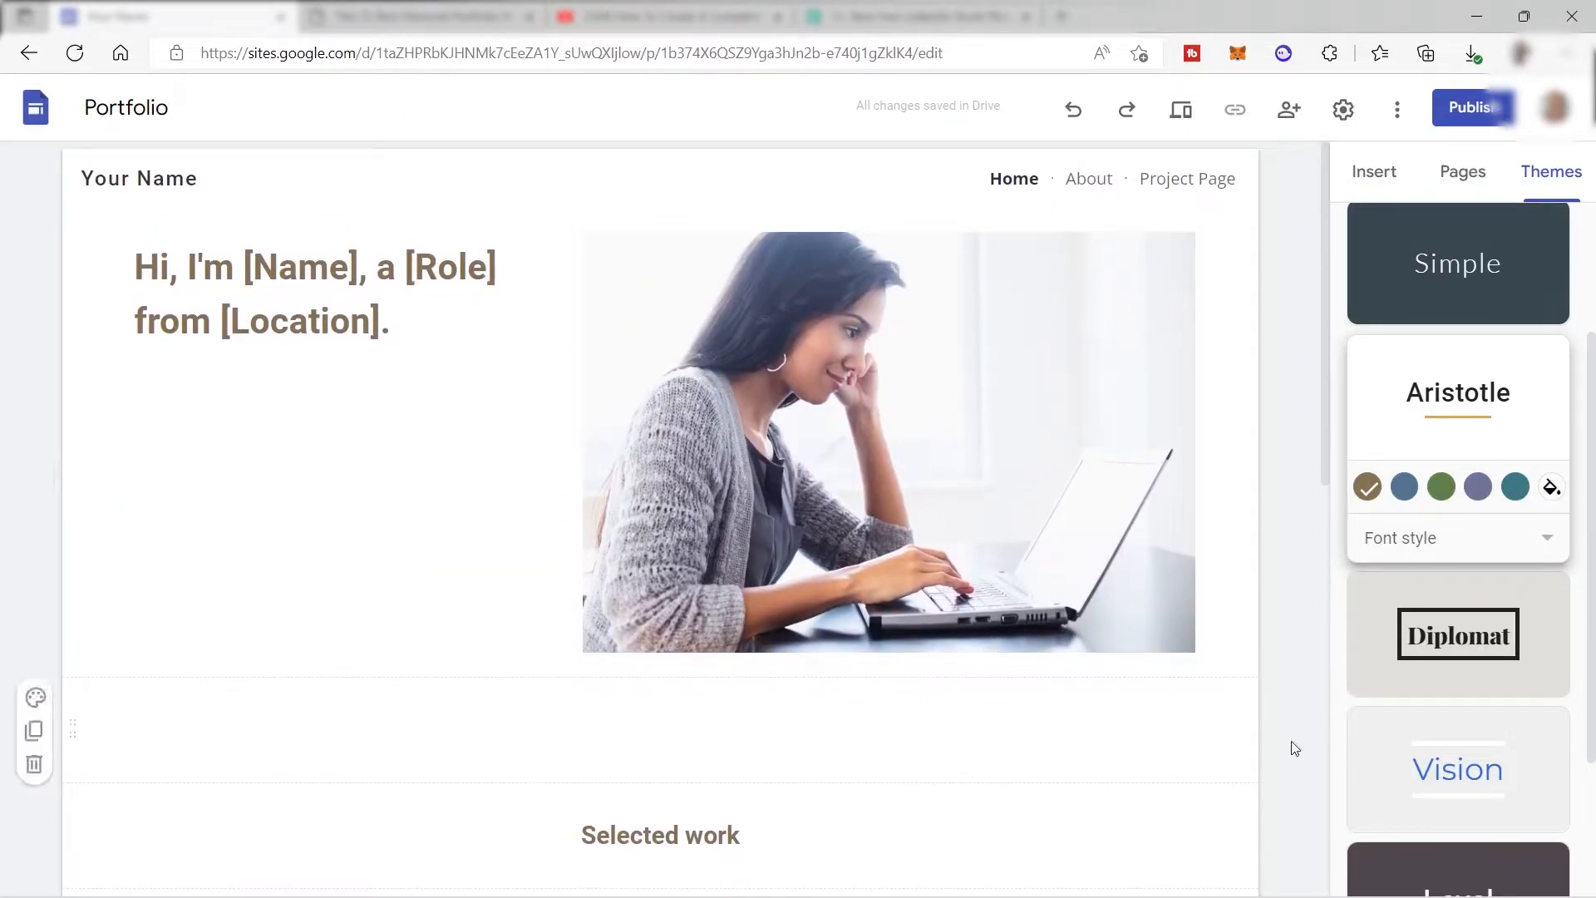
Compare the Diplomat and Vision themes on the site and apply Diplomat
left_click(1369, 662)
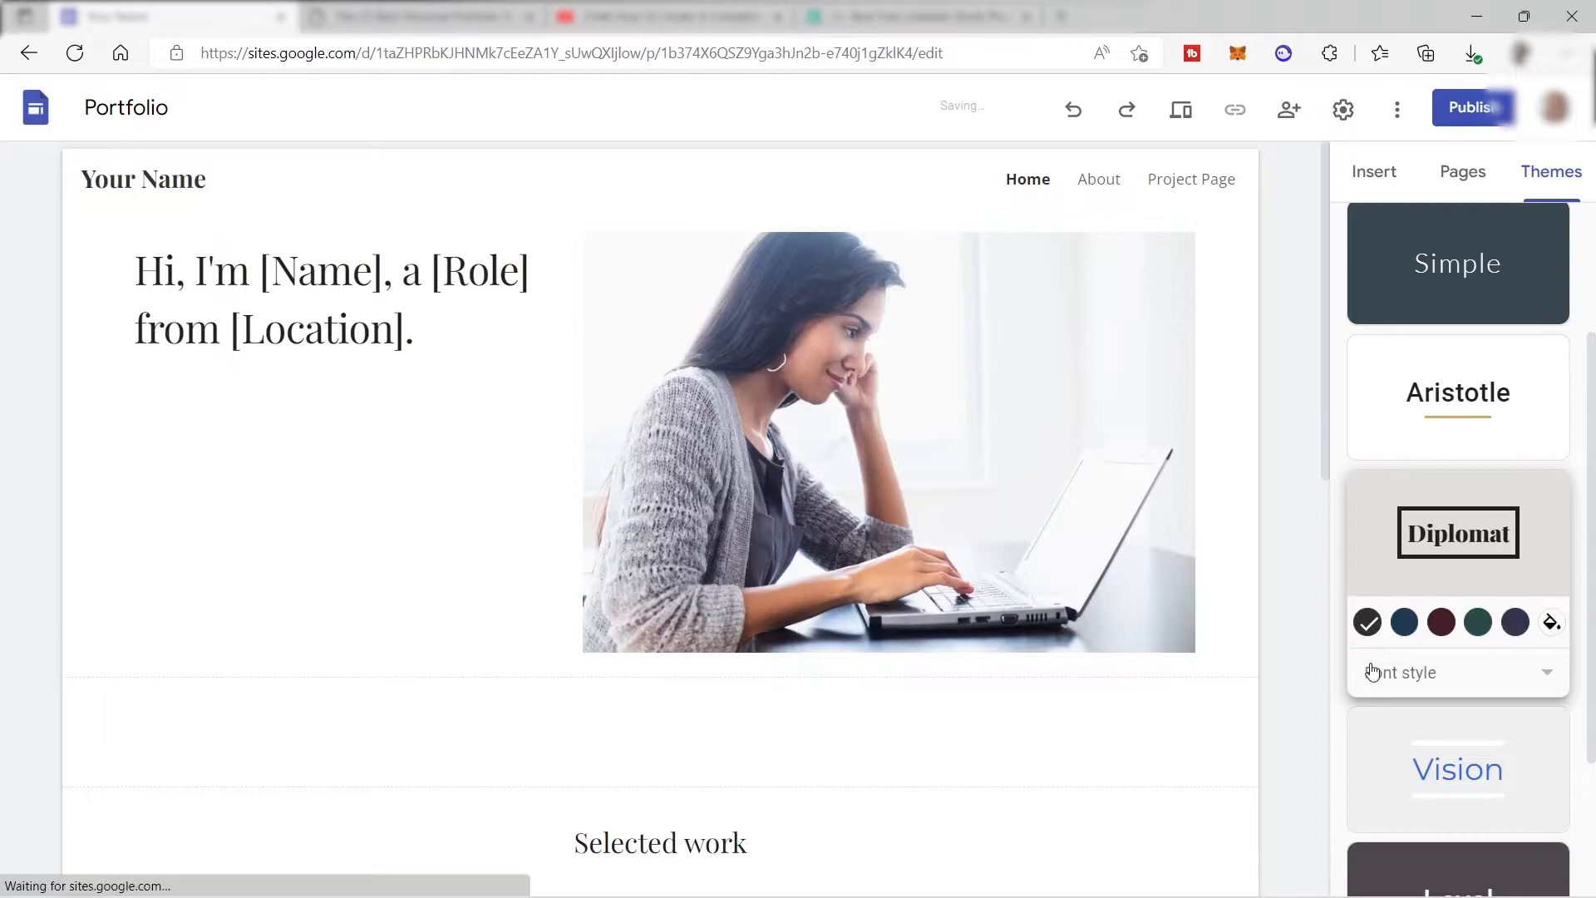
left_click(1388, 760)
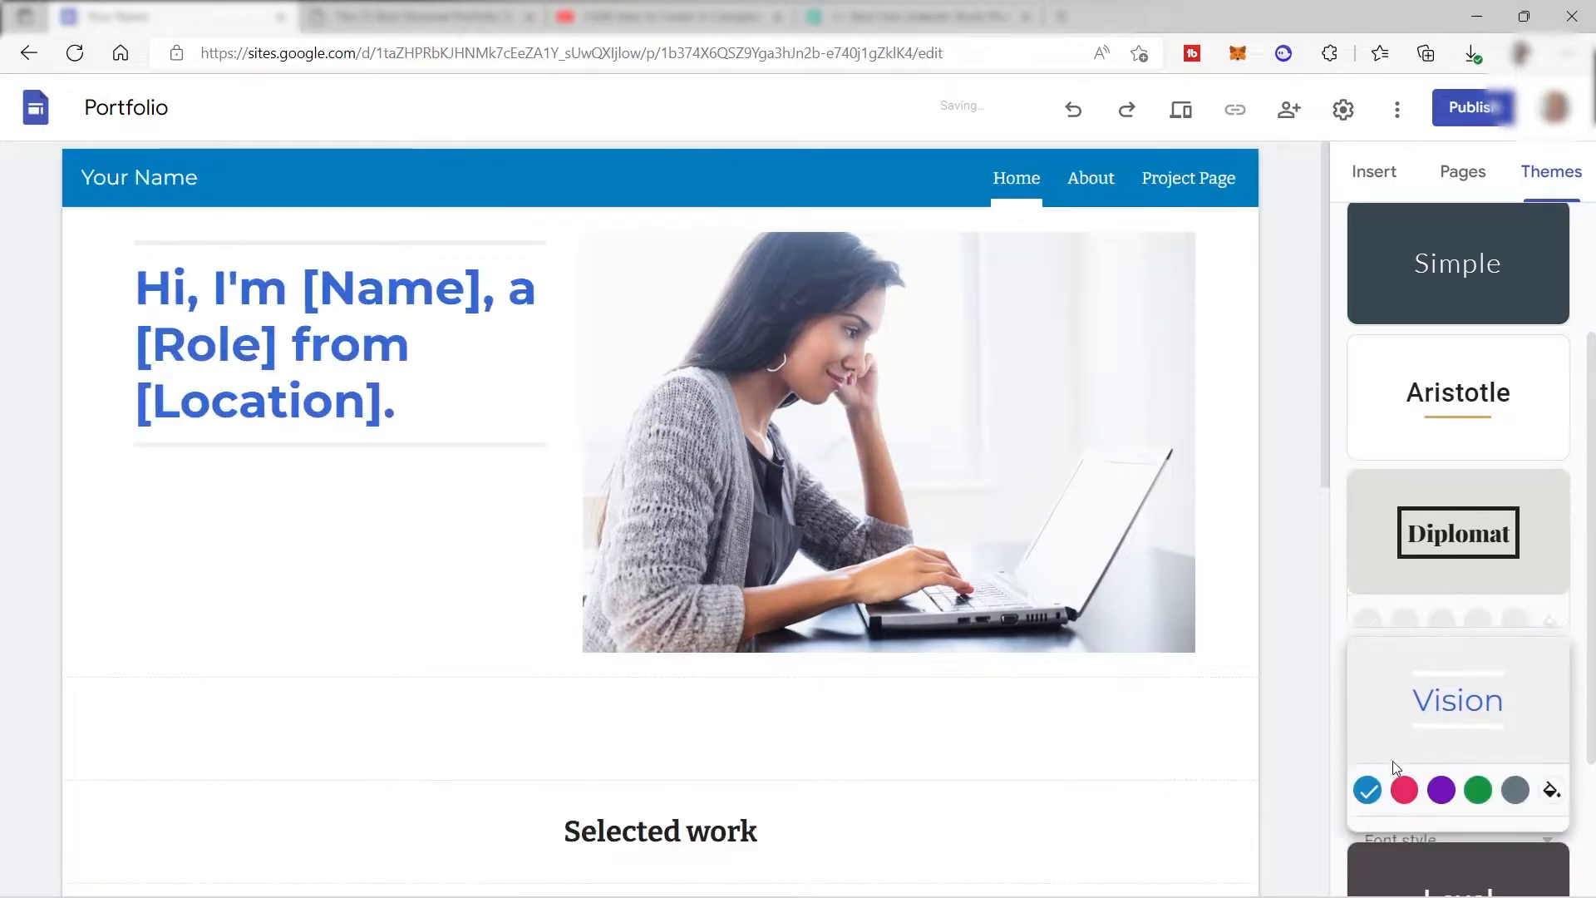
left_click(1372, 550)
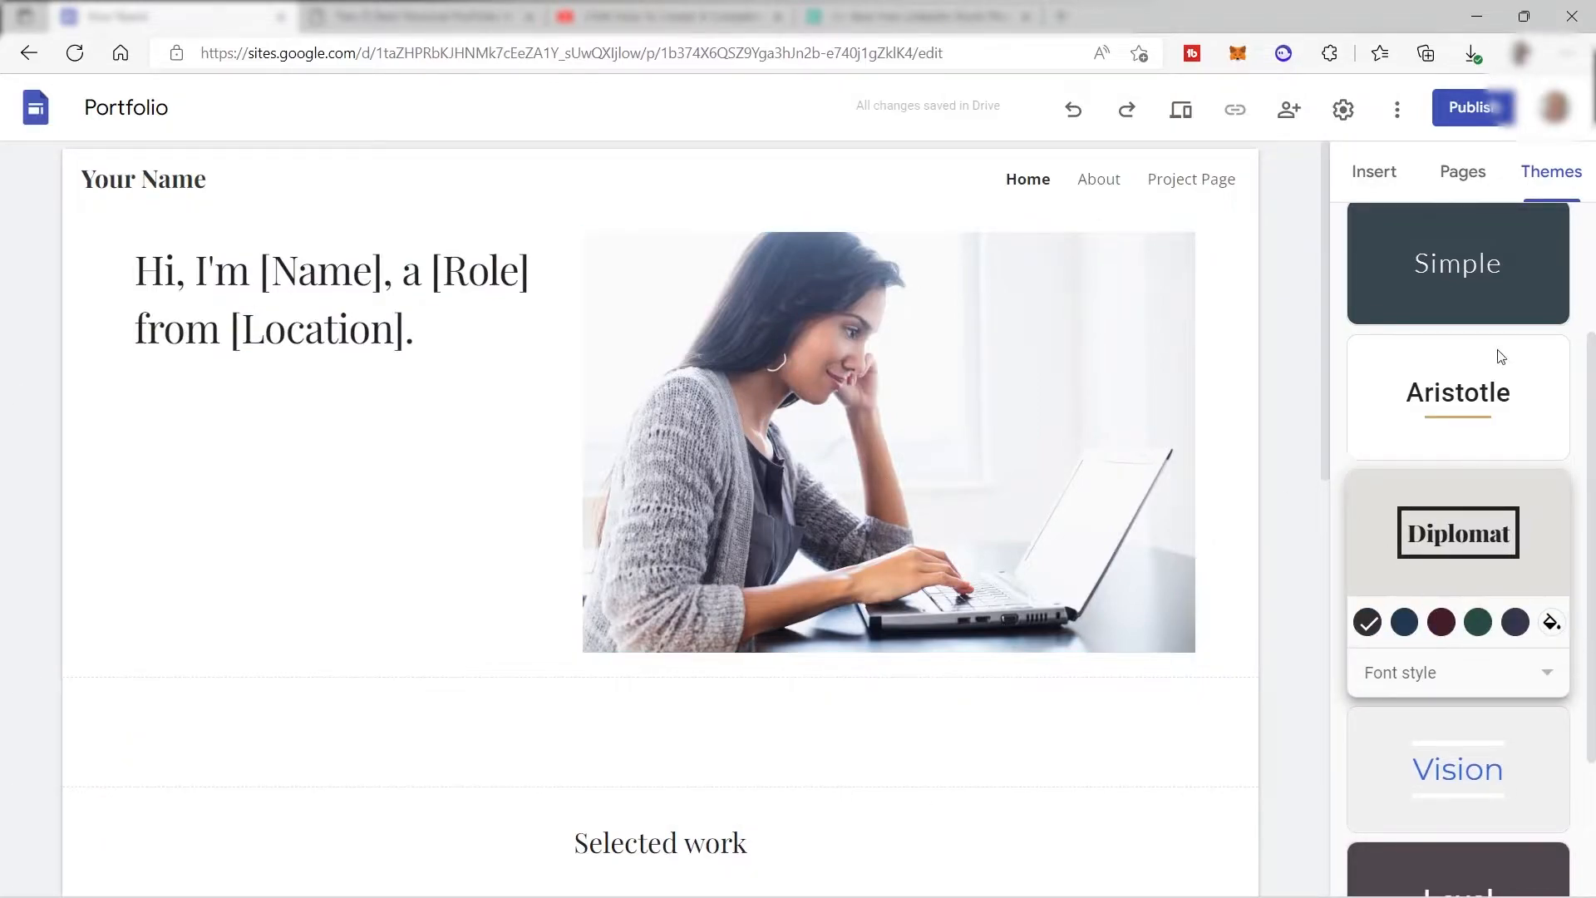
Delete the name, role and location placeholders from the home page's intro title, keeping only "Hi, I'm" and the period
left_click(1373, 170)
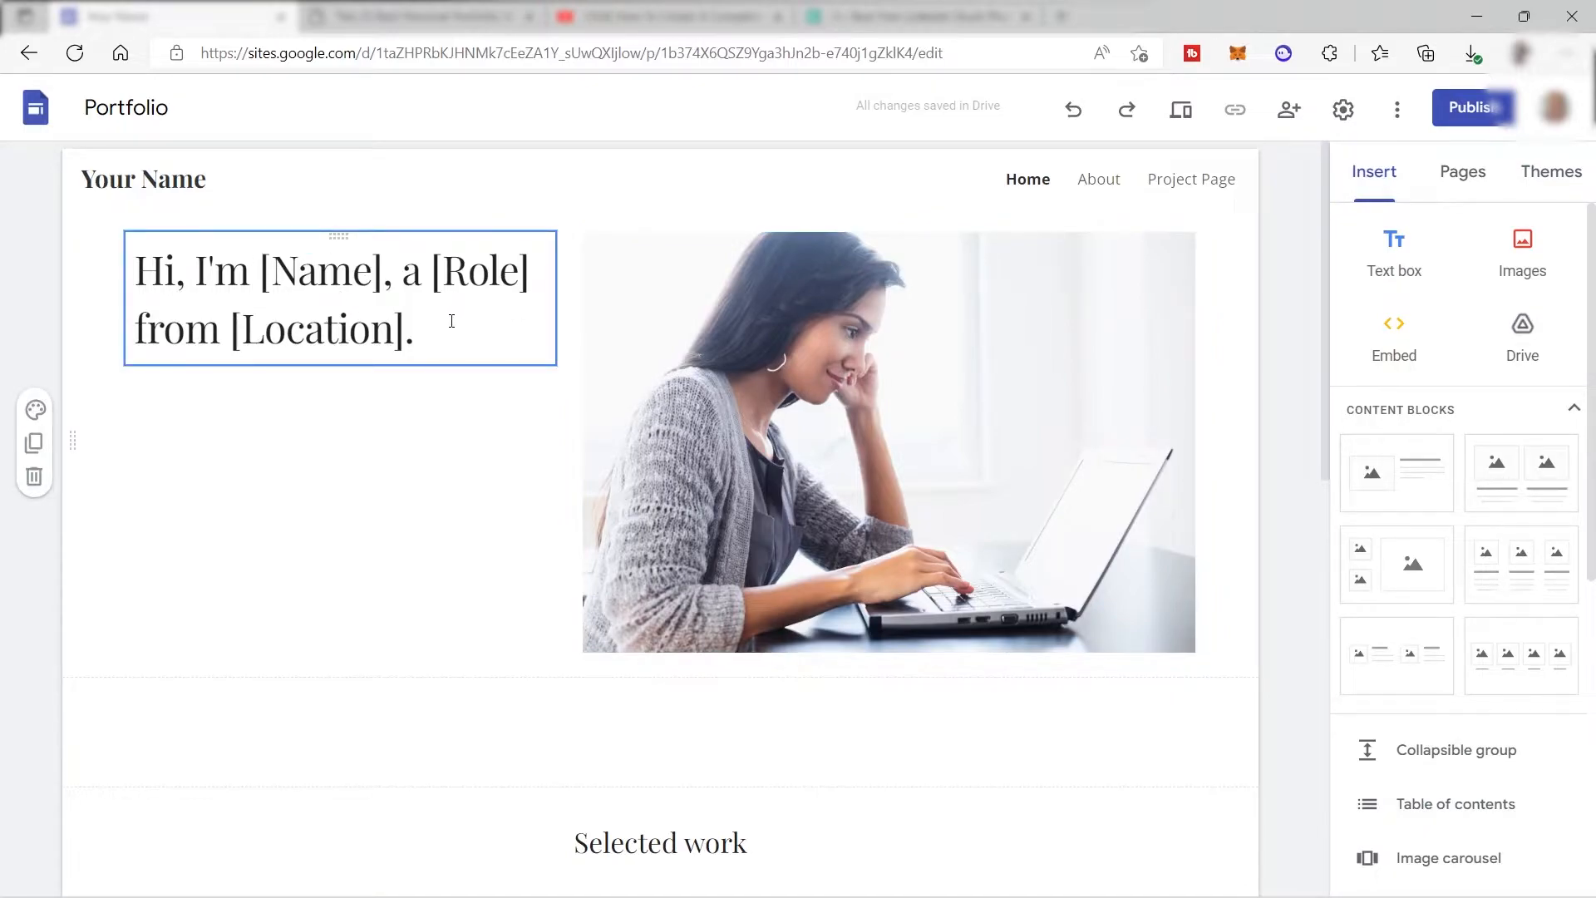
left_click(409, 333)
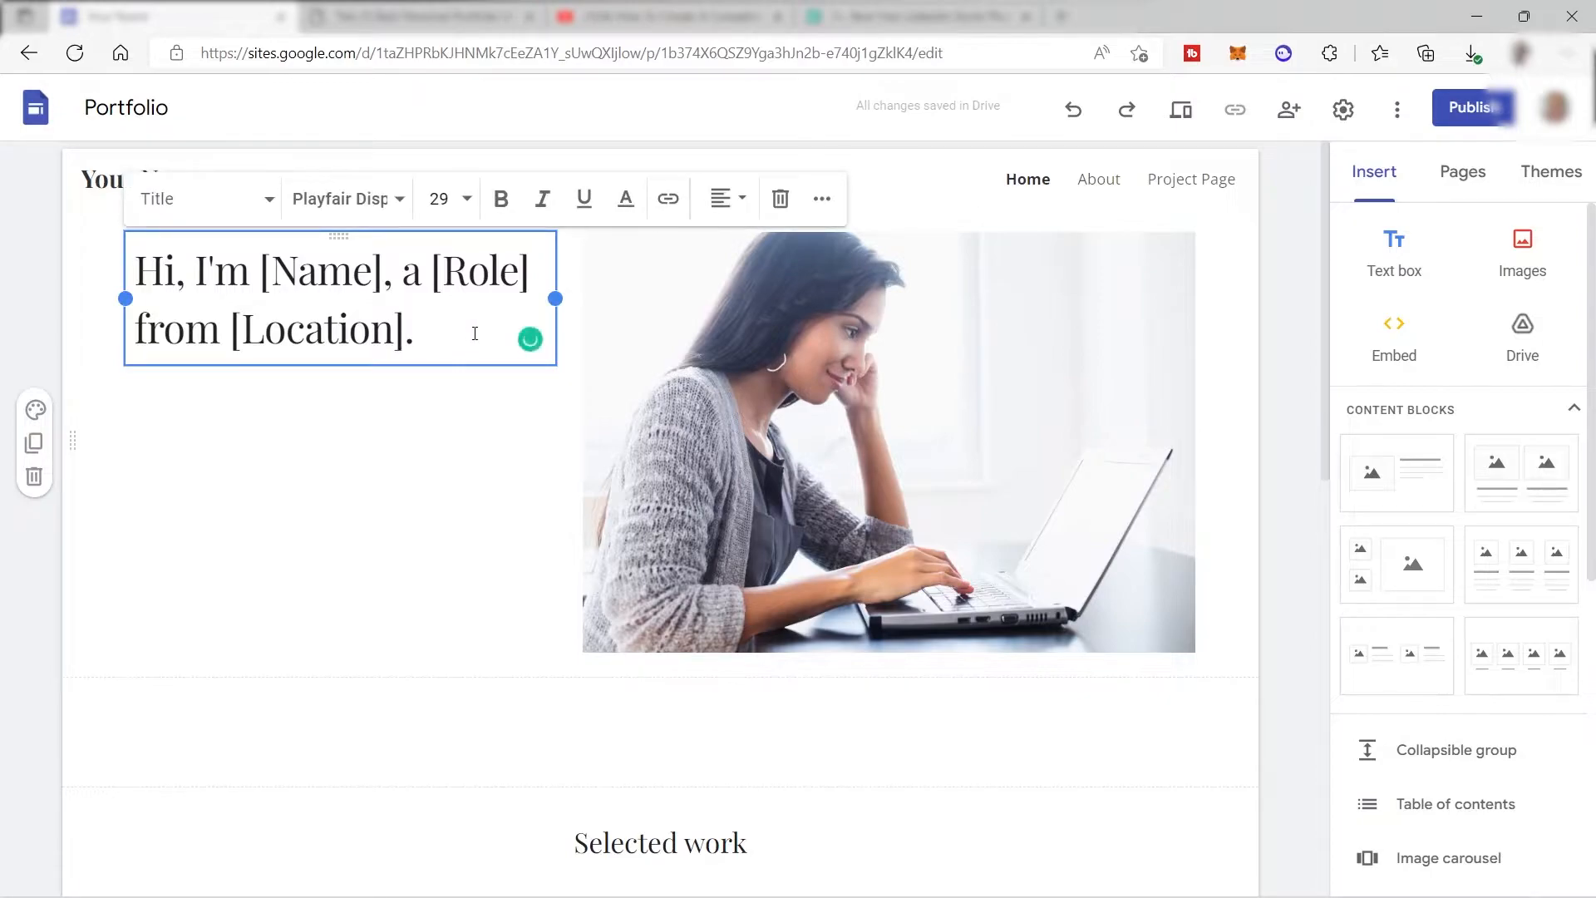
key("BackSpace")
key("BackSpace")
key("BackSpace")
key("BackSpace")
key("BackSpace")
key("BackSpace")
key("BackSpace")
key("BackSpace")
key("BackSpace")
key("BackSpace")
key("BackSpace")
key("BackSpace")
key("BackSpace")
key("BackSpace")
key("BackSpace")
key("BackSpace")
key("BackSpace")
key("BackSpace")
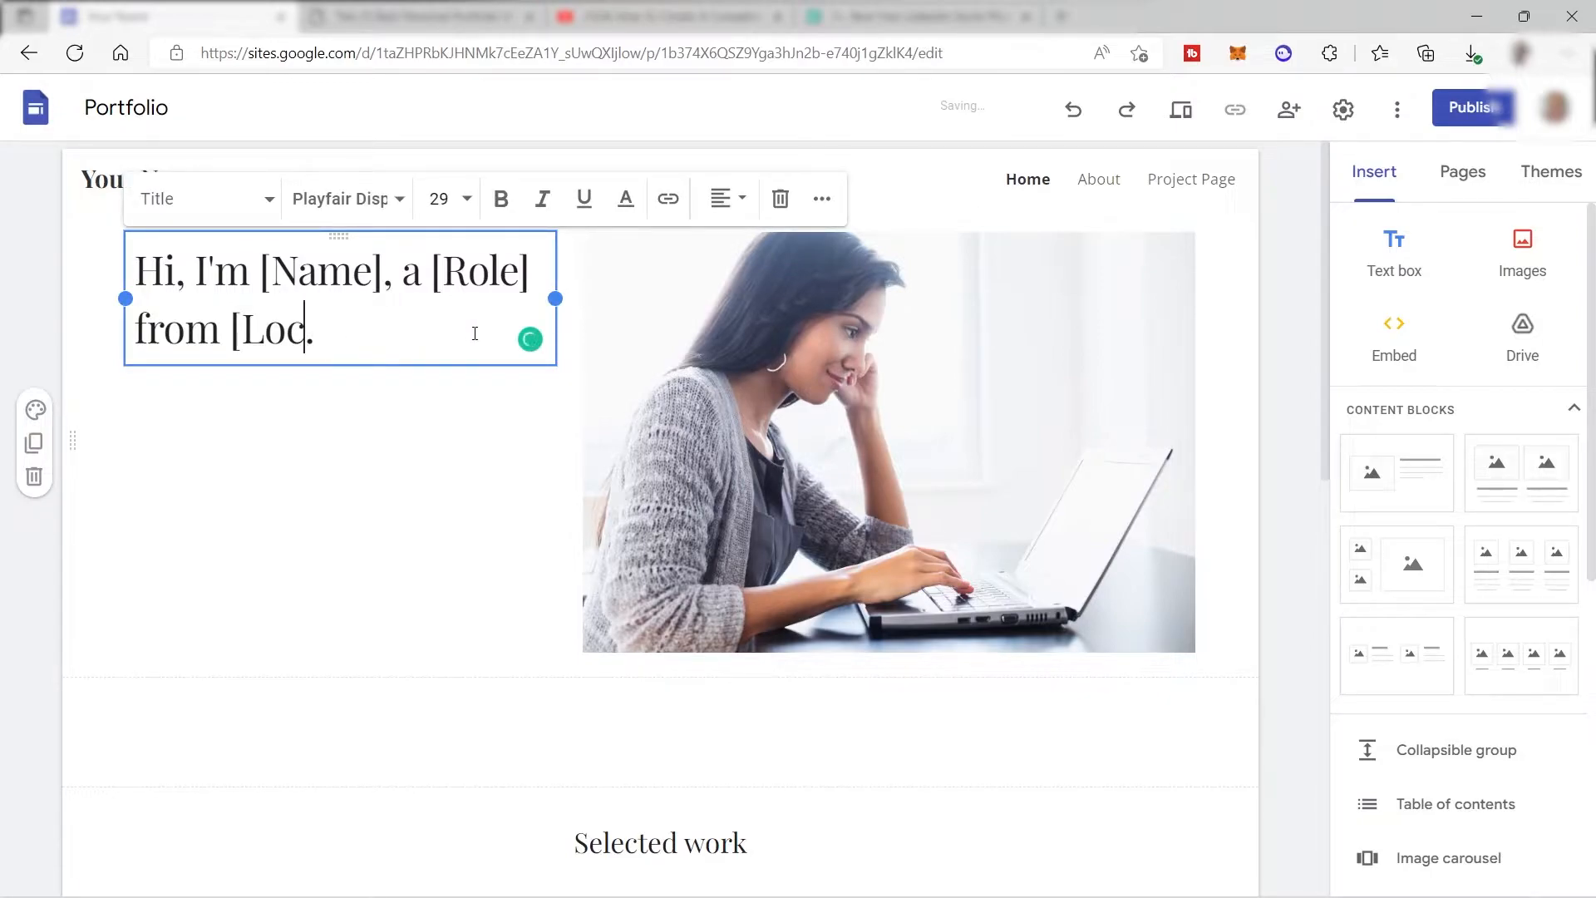
key("BackSpace")
key("BackSpace")
key("BackSpace")
key("BackSpace")
key("BackSpace")
key("BackSpace")
key("BackSpace")
key("BackSpace")
key("BackSpace")
key("BackSpace")
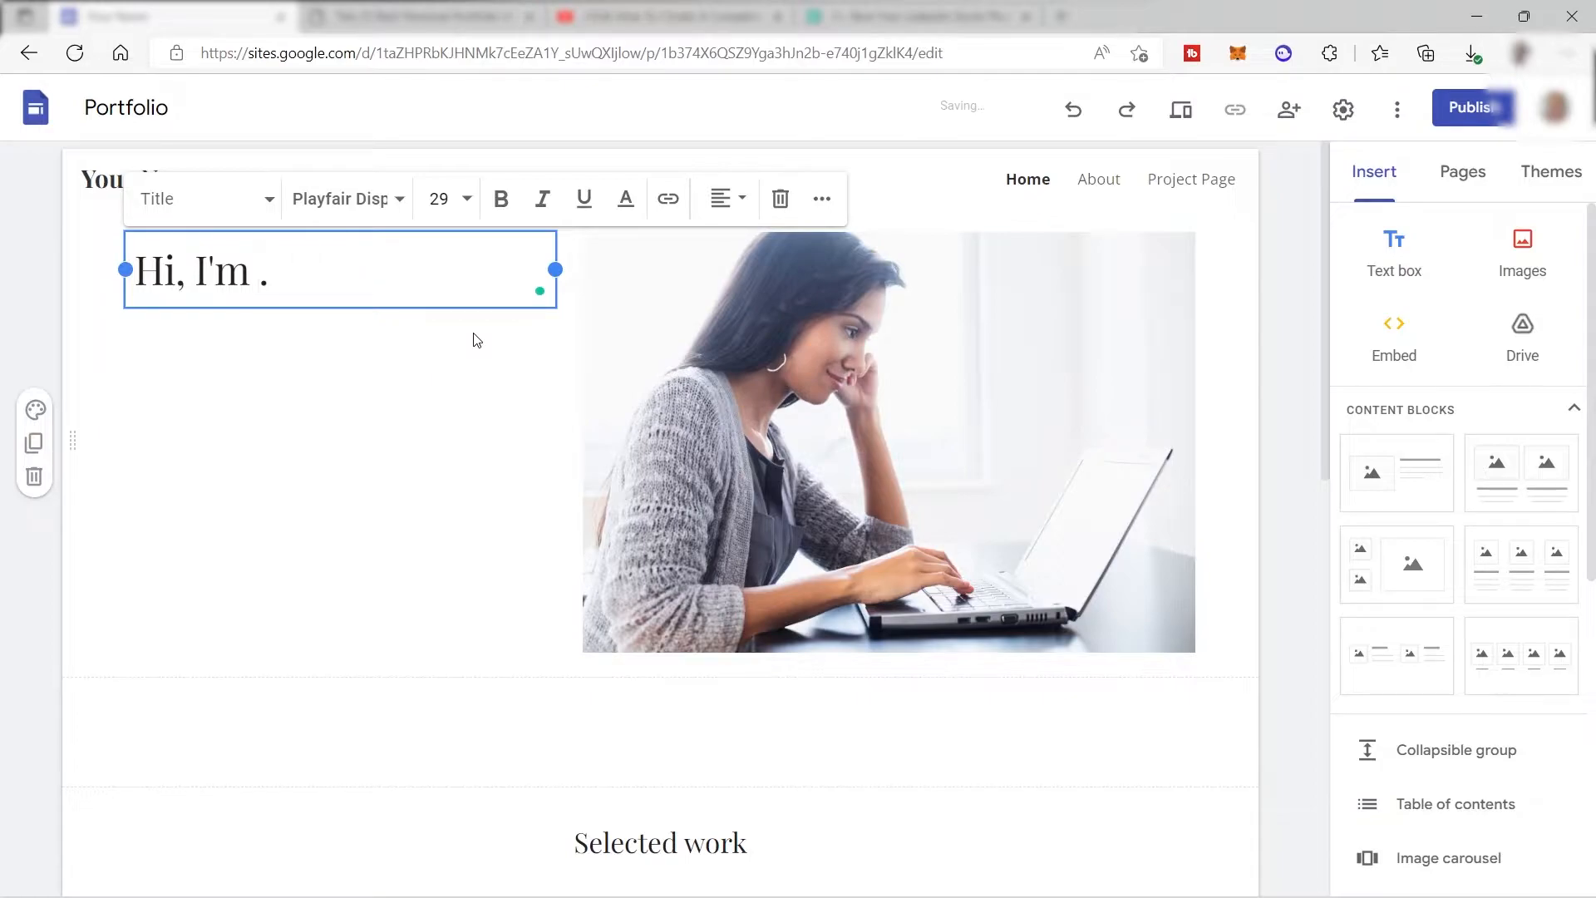
Continue the intro title with the person's first name and the role "a Social Media Manager"
type("Kith")
type(" a Social ")
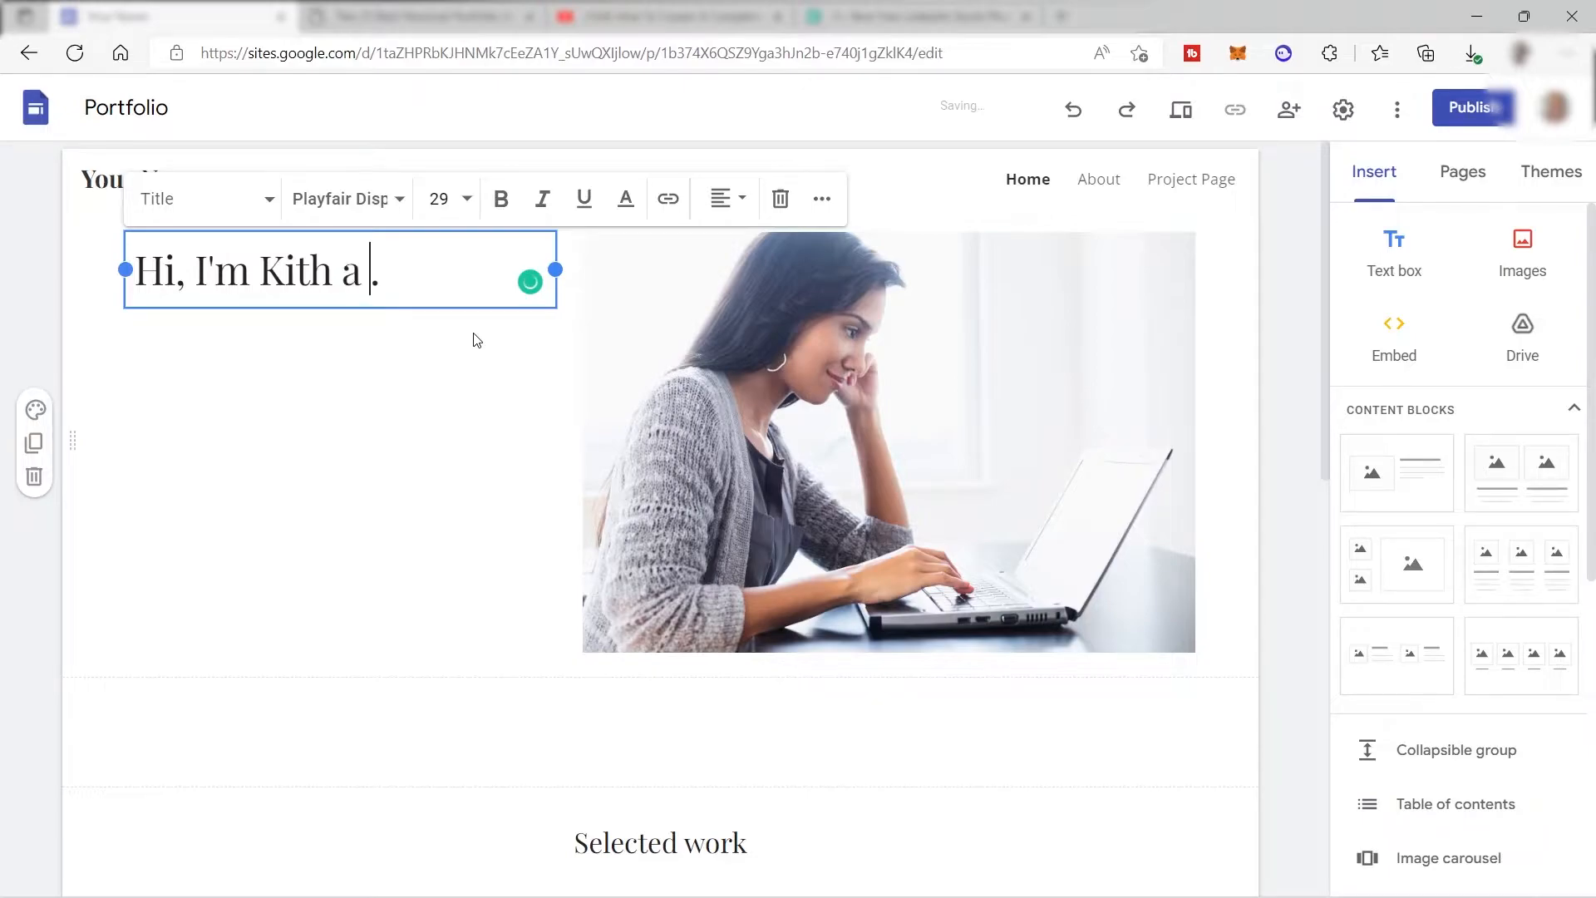
type("Medai ")
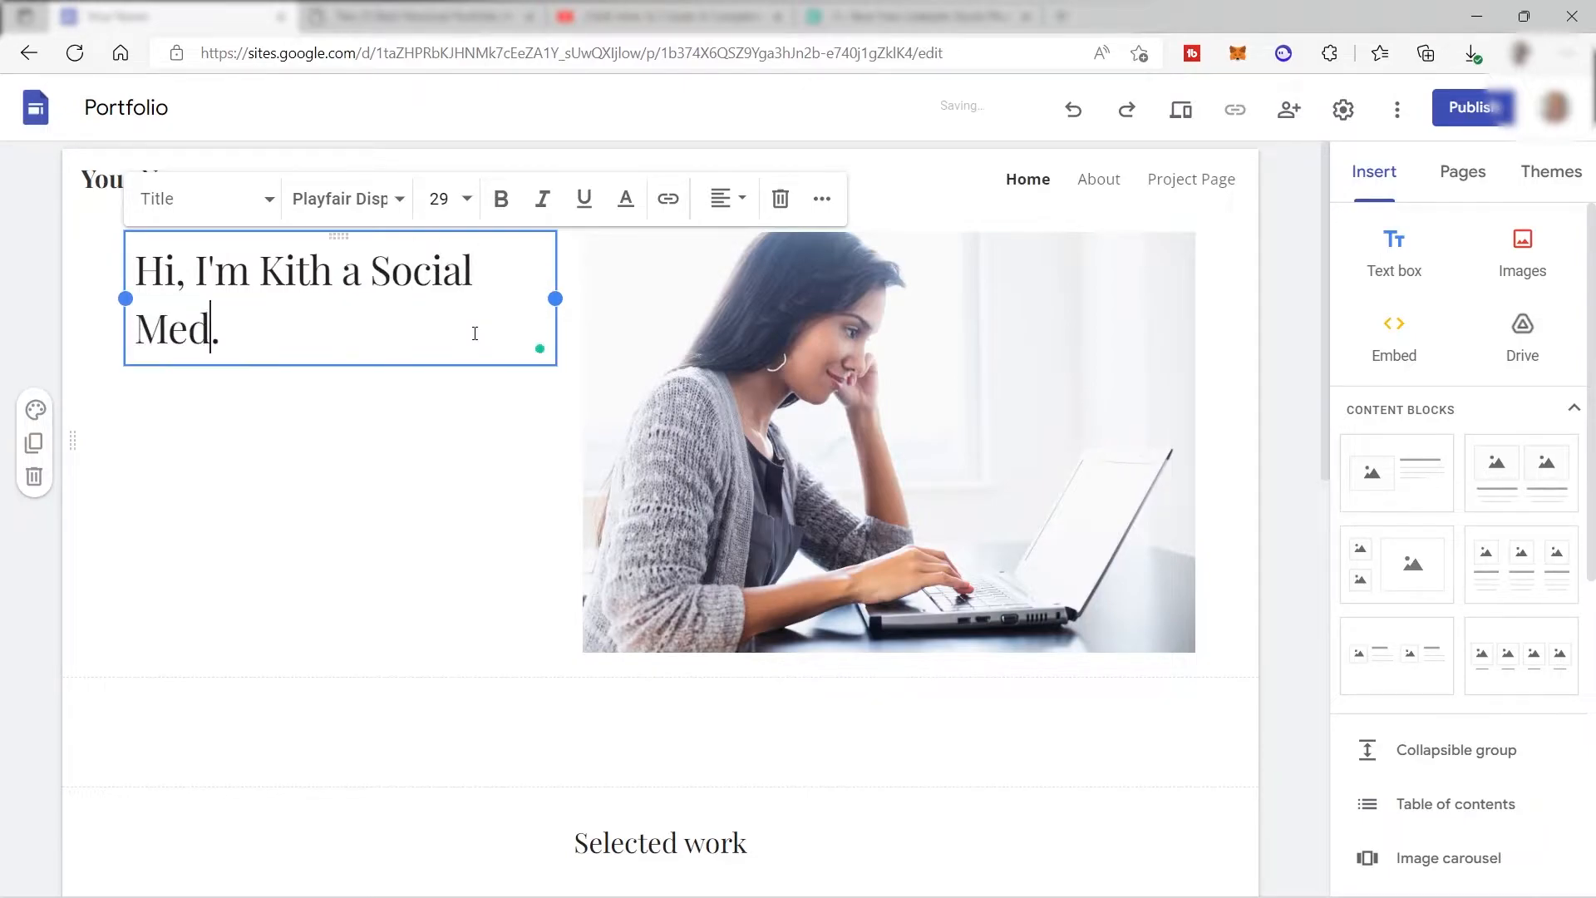
type("Manager")
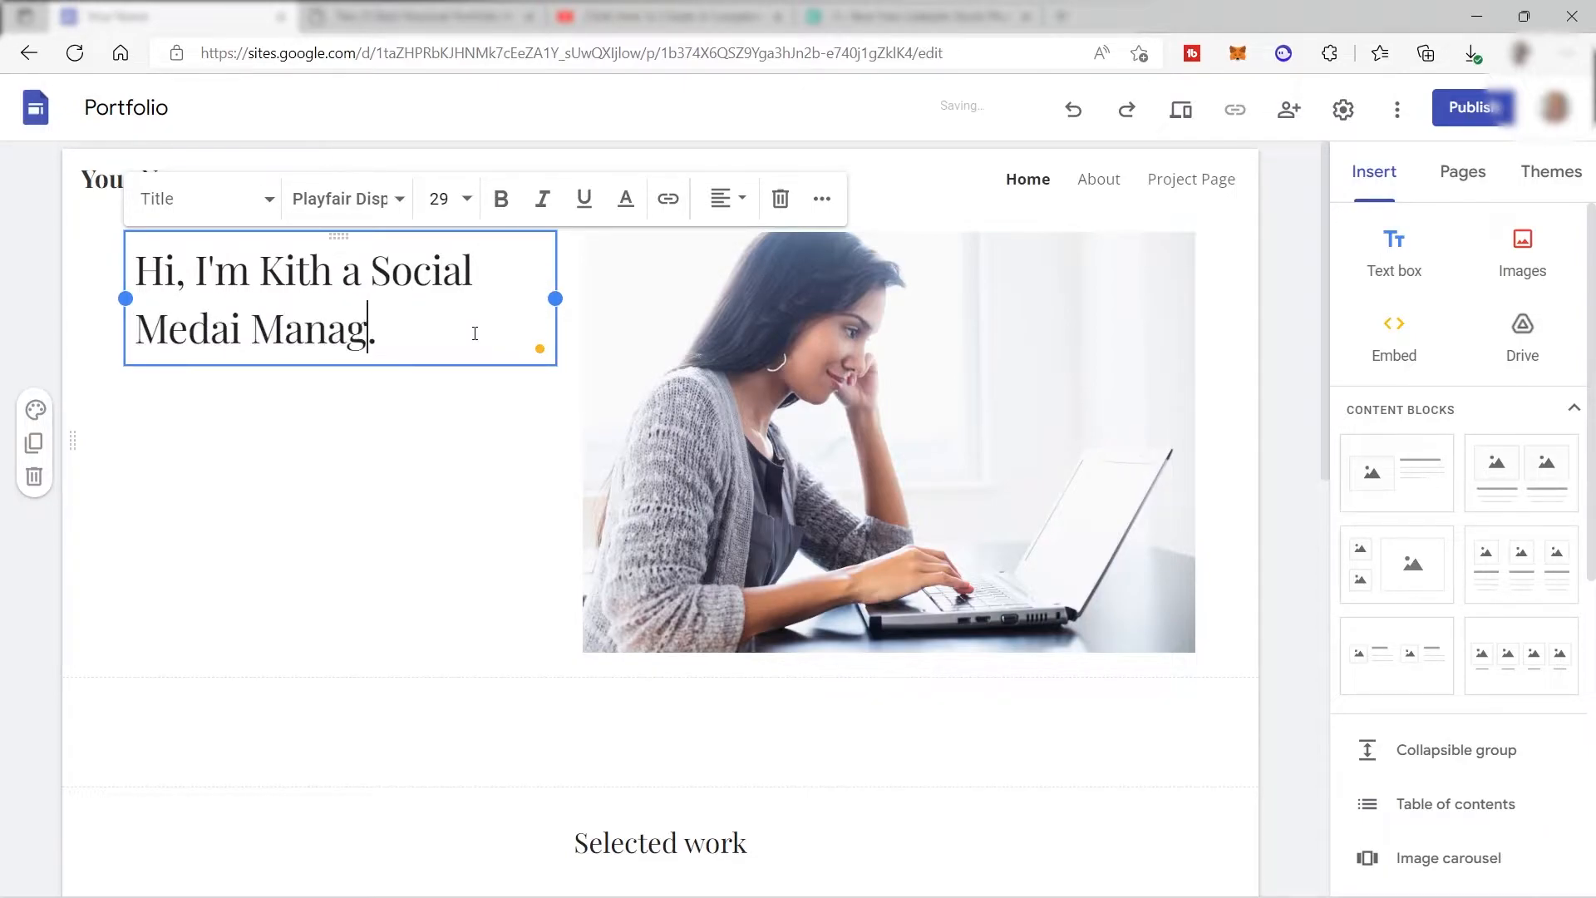
key("Left")
key("Left")
key("Left")
key("Left")
key("Left")
key("Left")
key("Left")
key("Left")
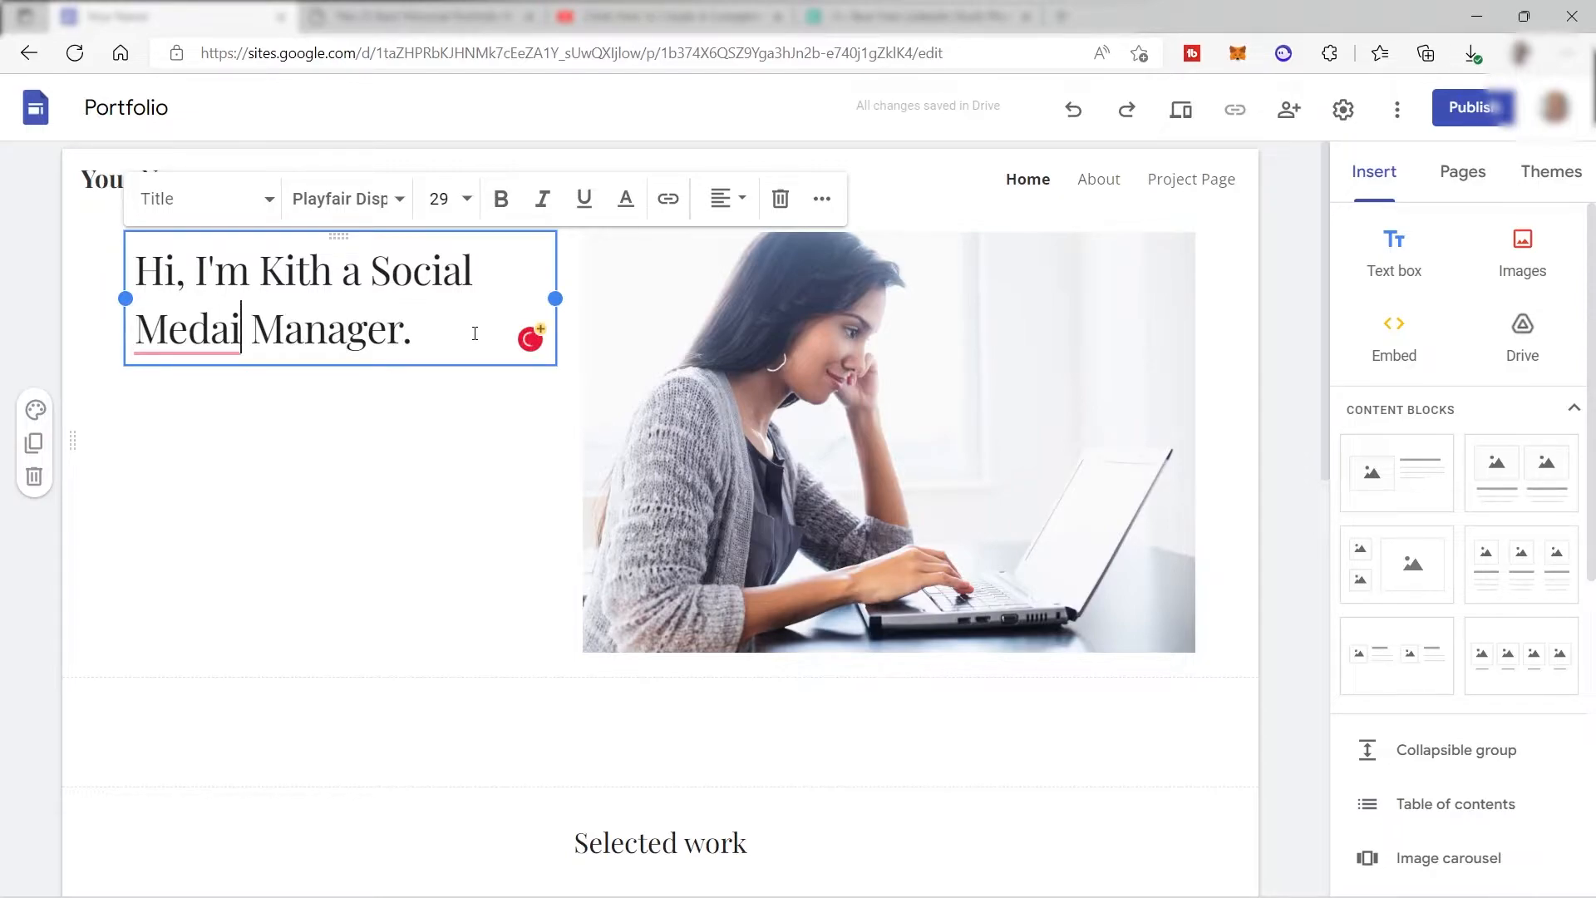
key("BackSpace")
key("BackSpace")
type("ia")
Add "from [locatio]" to the end of the intro title, before the period
key("Right")
key("Right")
key("Right")
key("Right")
key("Right")
key("Right")
key("Right")
key("Right")
type("from ")
type("I")
type("loca")
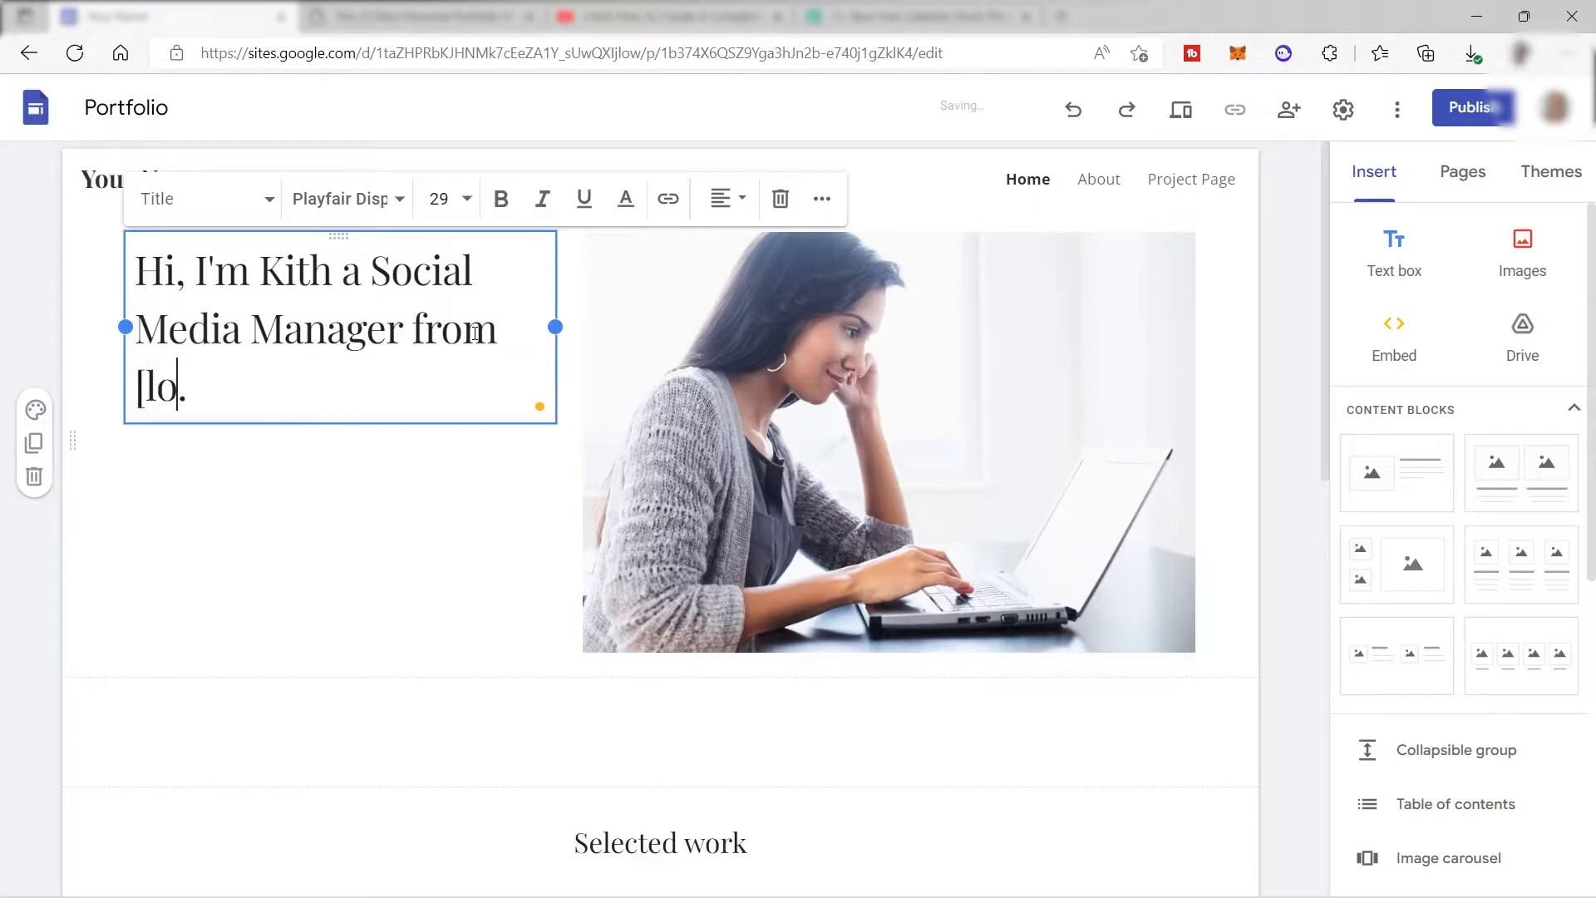
type("tio]")
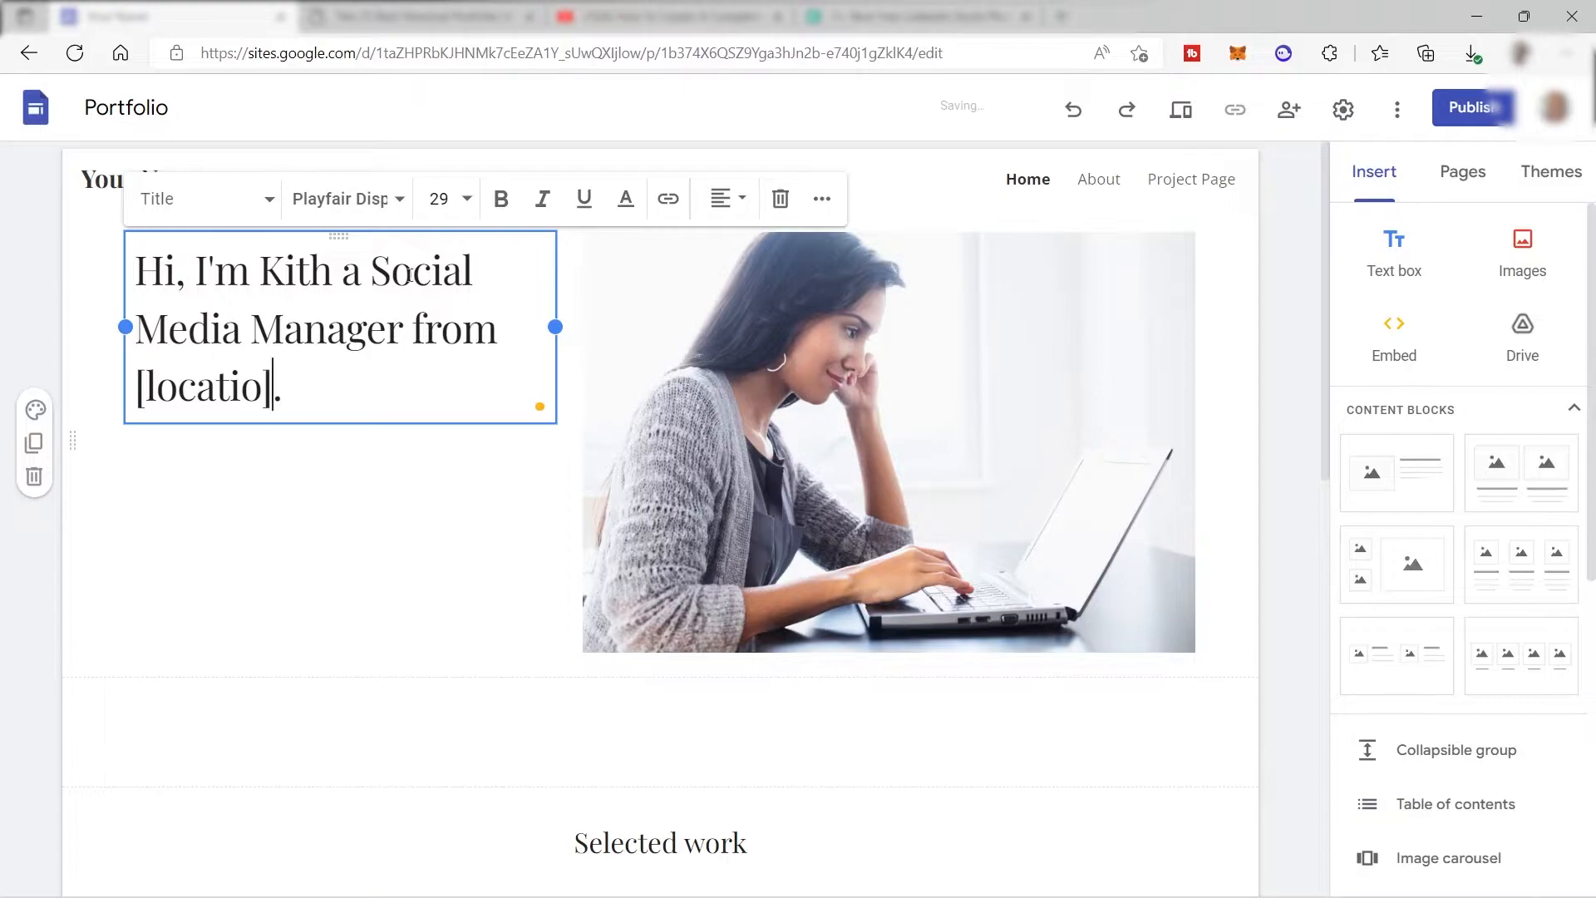
left_click(382, 509)
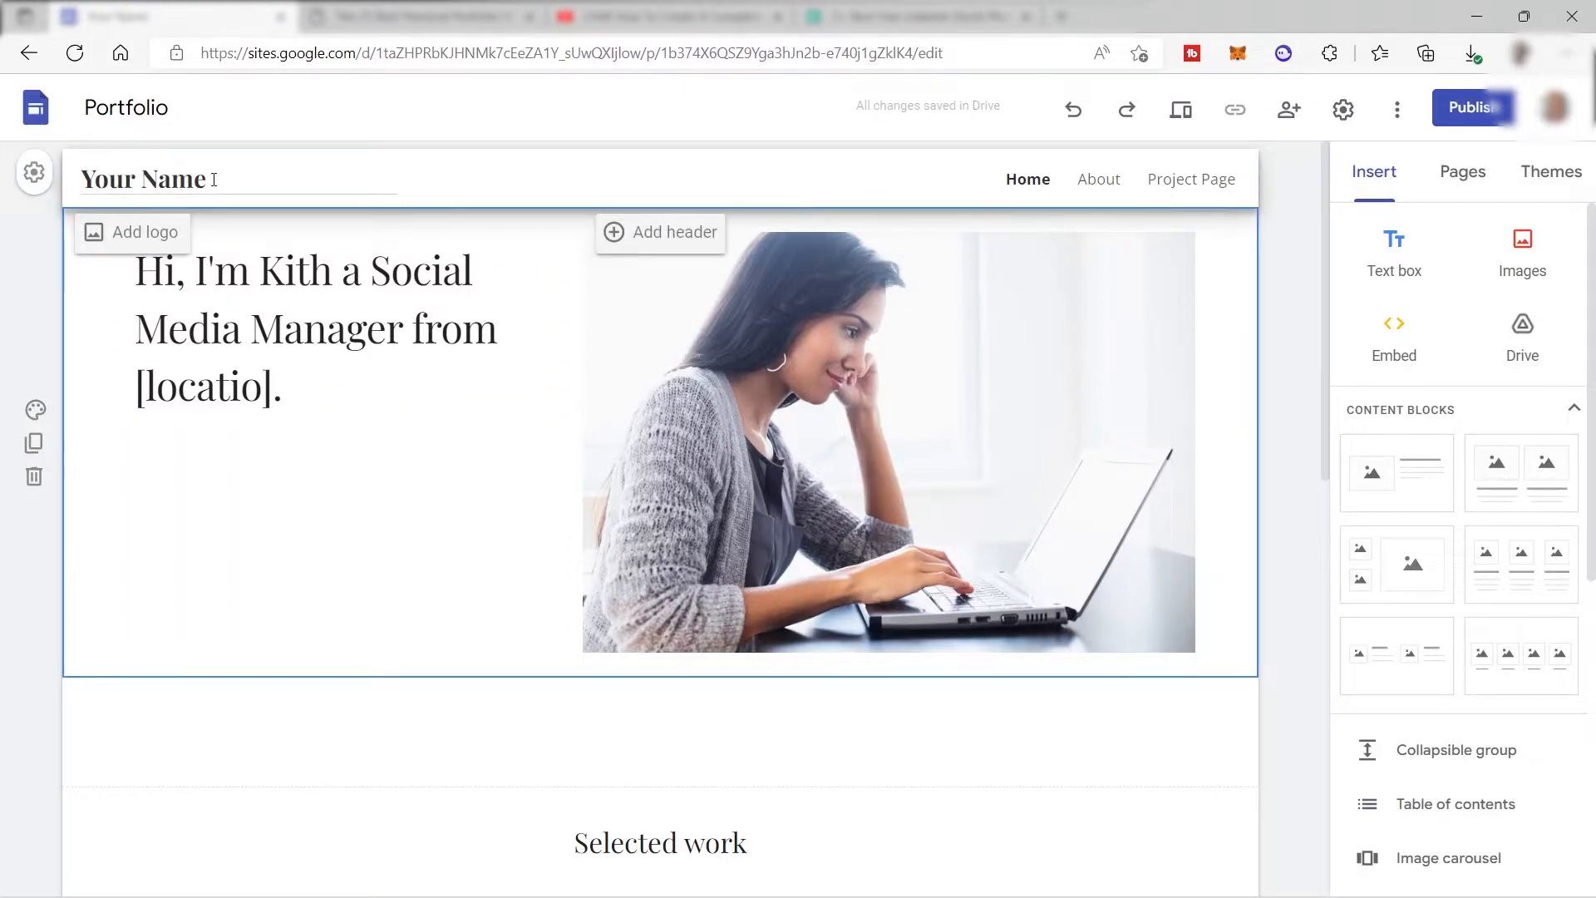
Replace the "Your Name" site name in the page header with the person's first name followed by "Portfolio"
left_click_drag(218, 179, 52, 182)
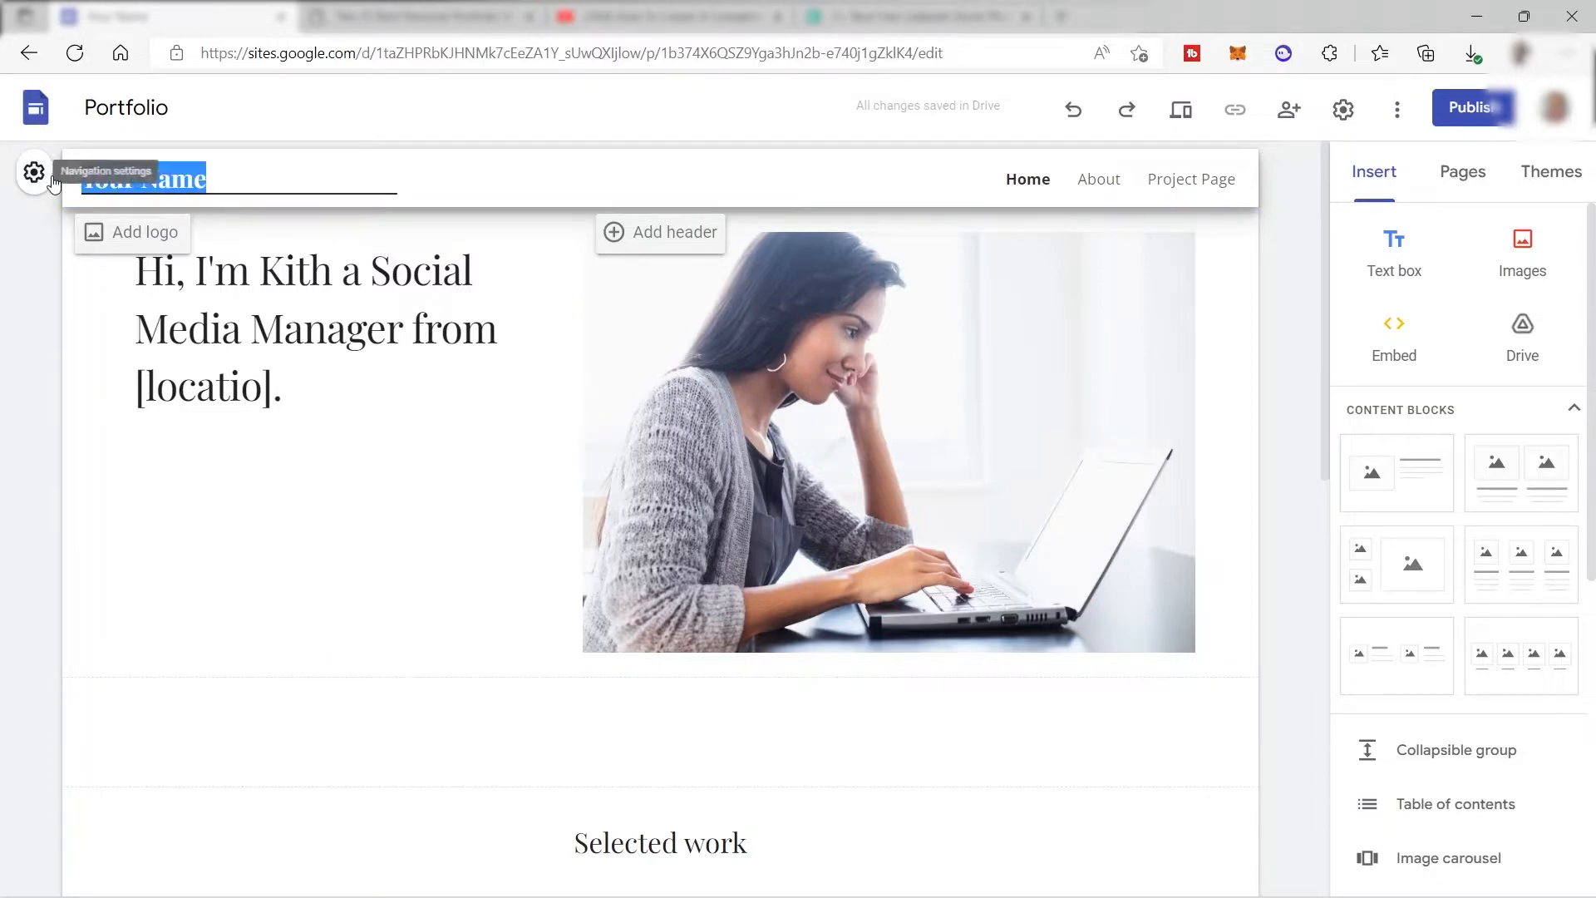
key("BackSpace")
type("Kith")
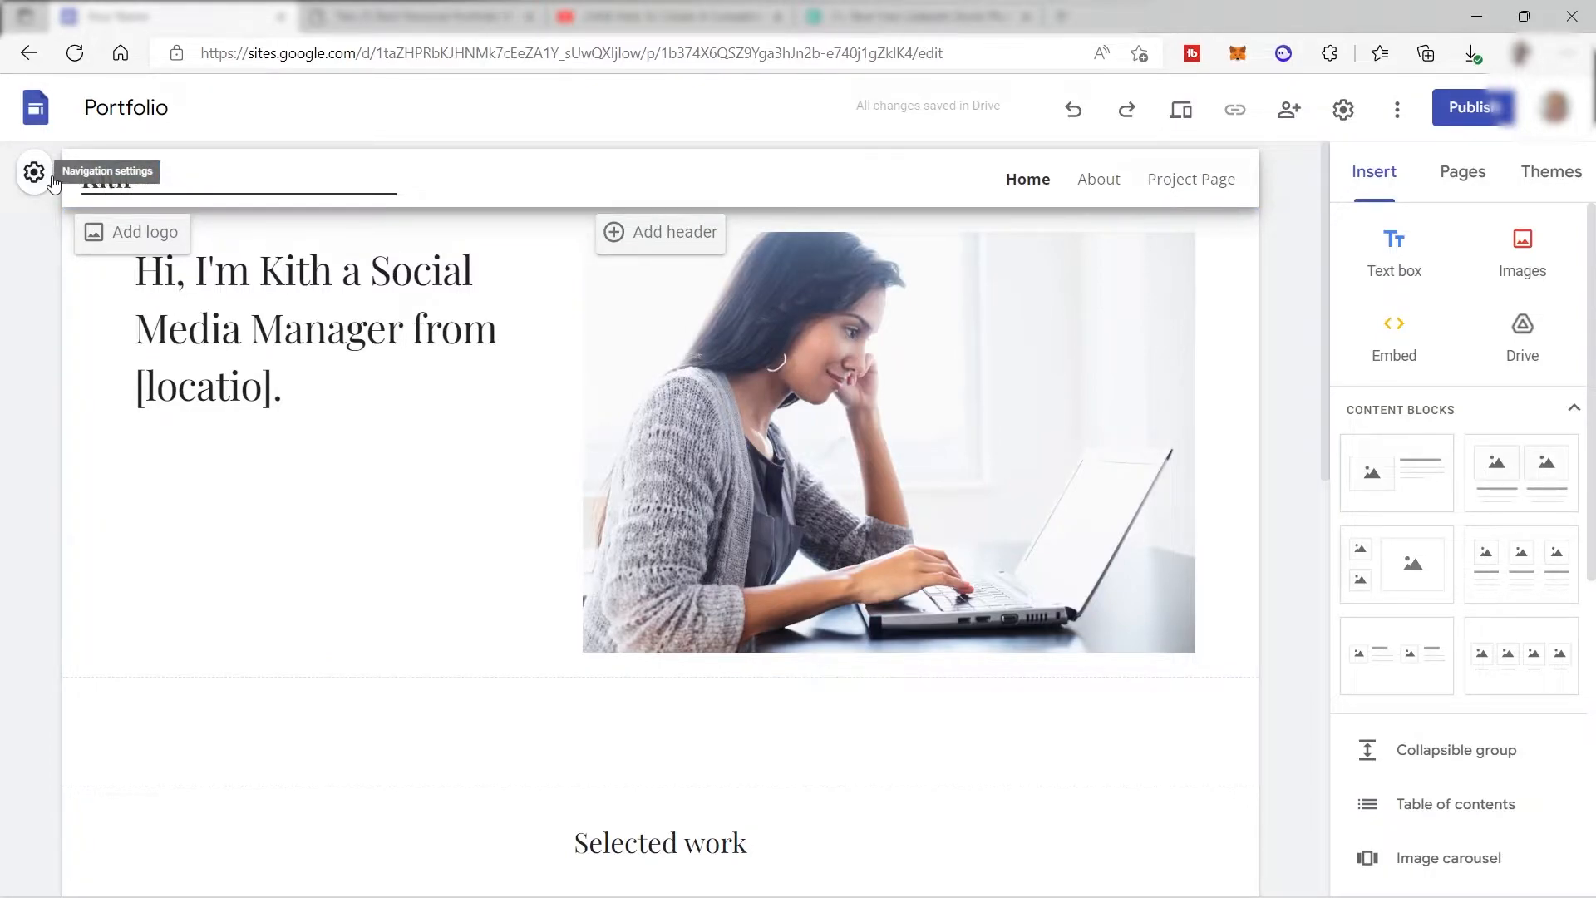
type(" Portfolio")
Look at the site's logo settings and try a header on the home page, removing it again
left_click(131, 237)
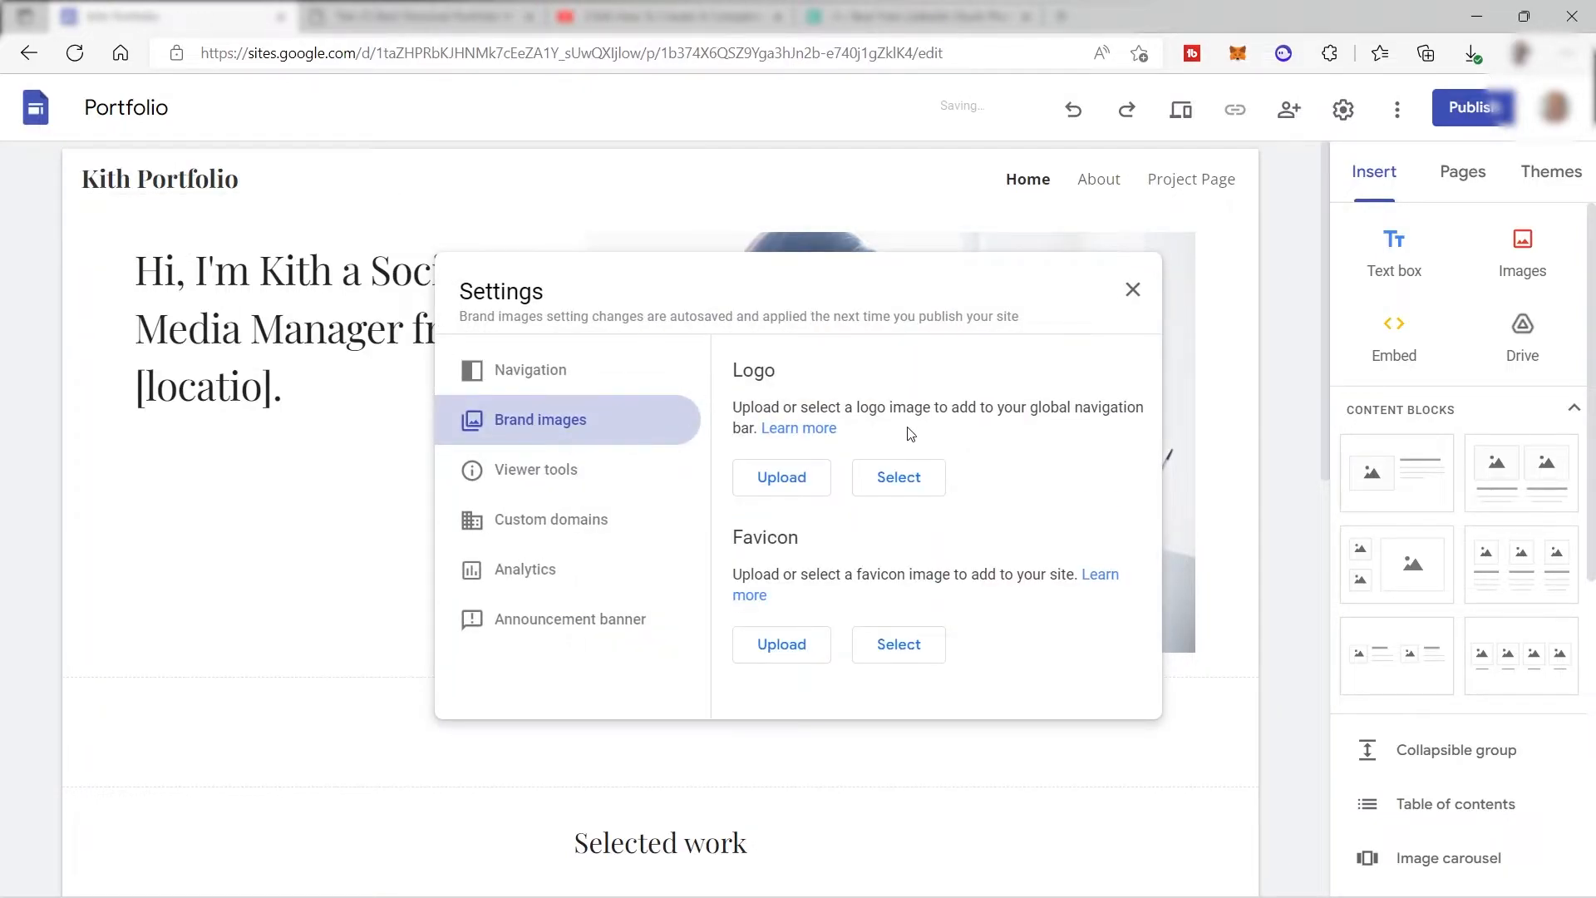
left_click(286, 242)
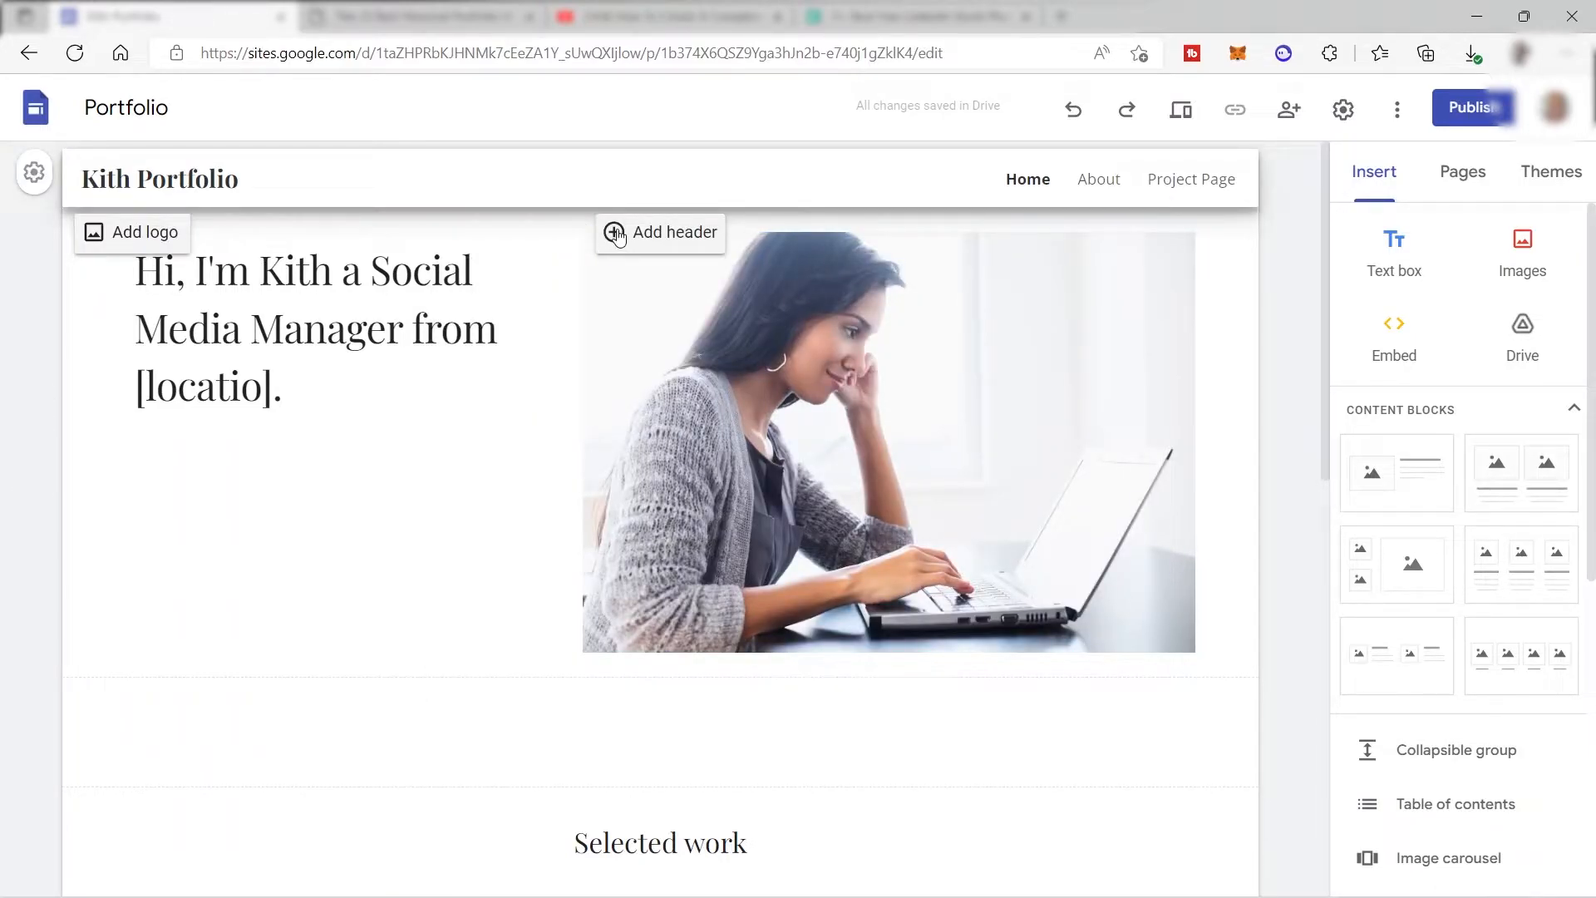
left_click(616, 234)
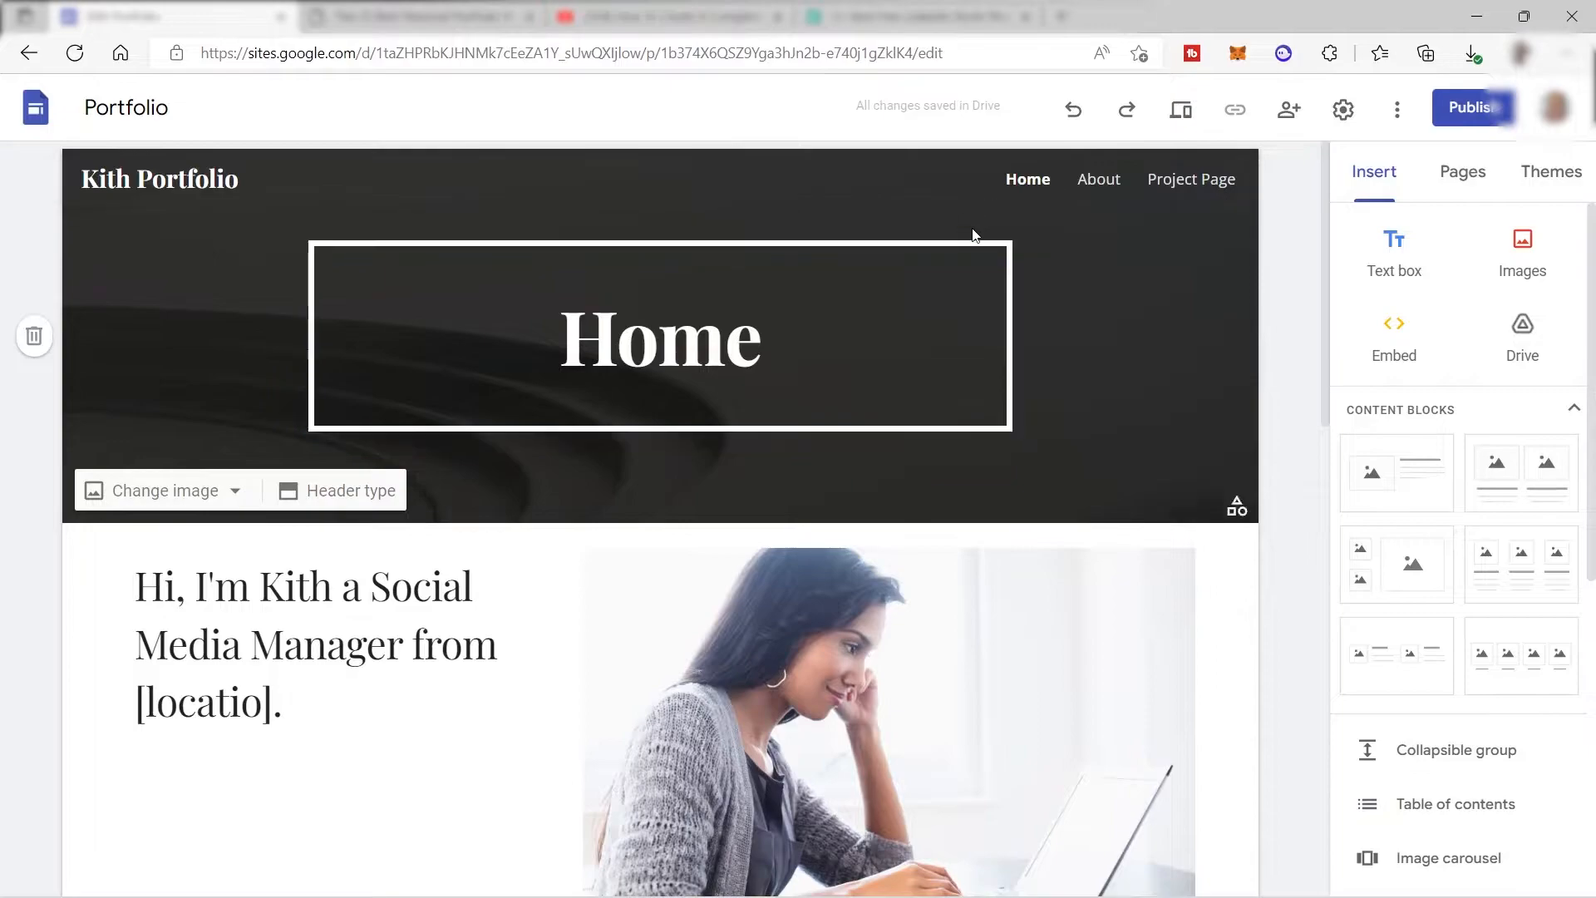
left_click(34, 335)
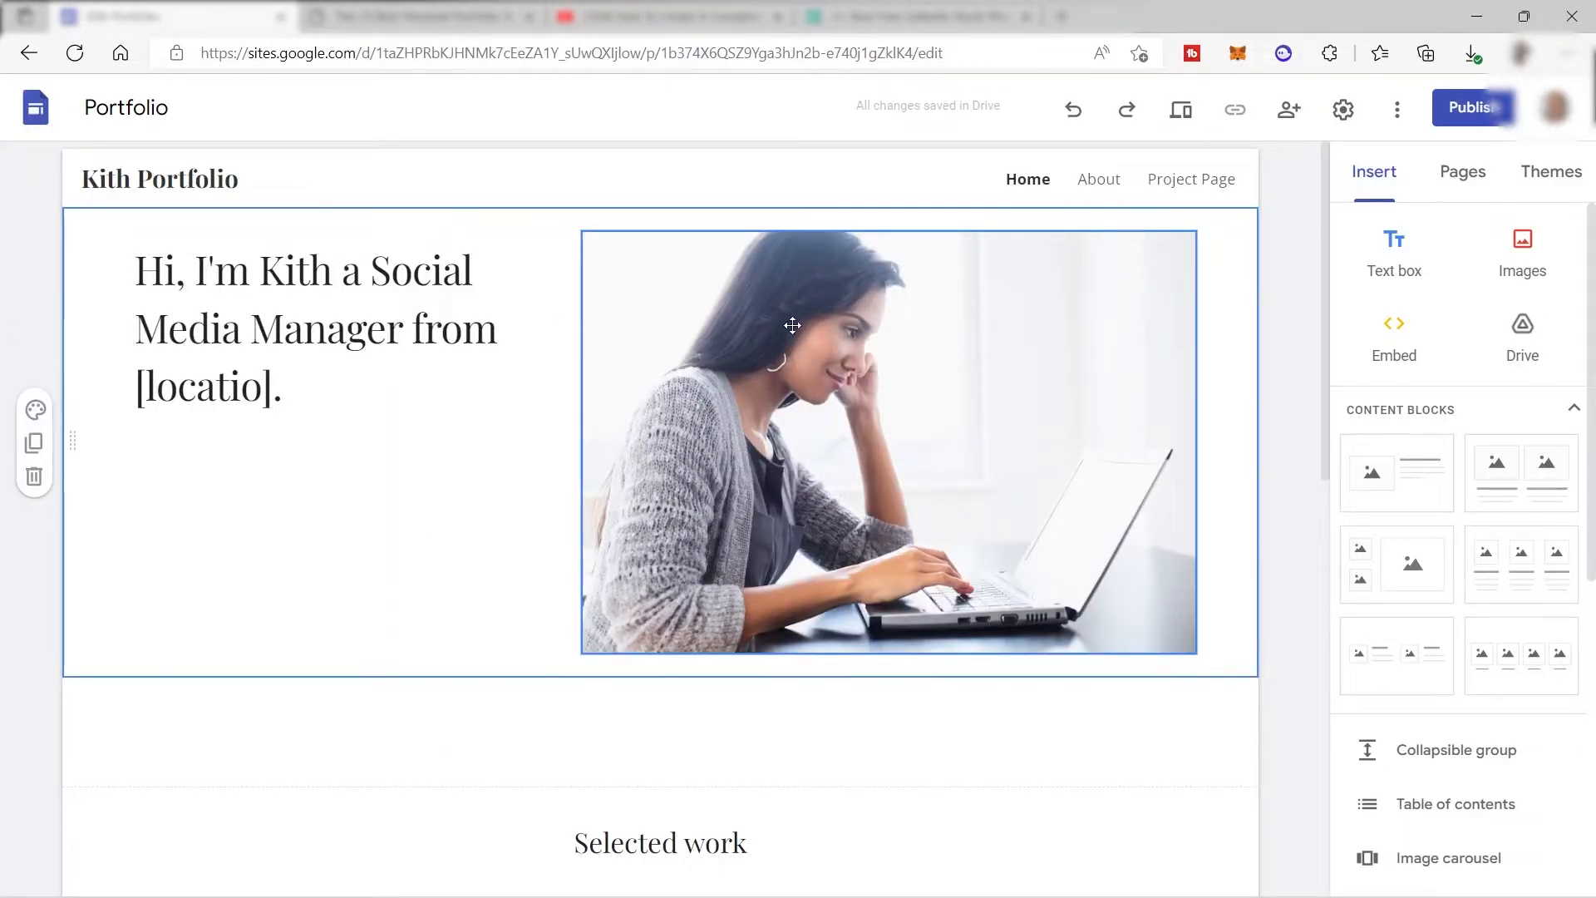
Look at the options for replacing the image beside the intro title
left_click(888, 383)
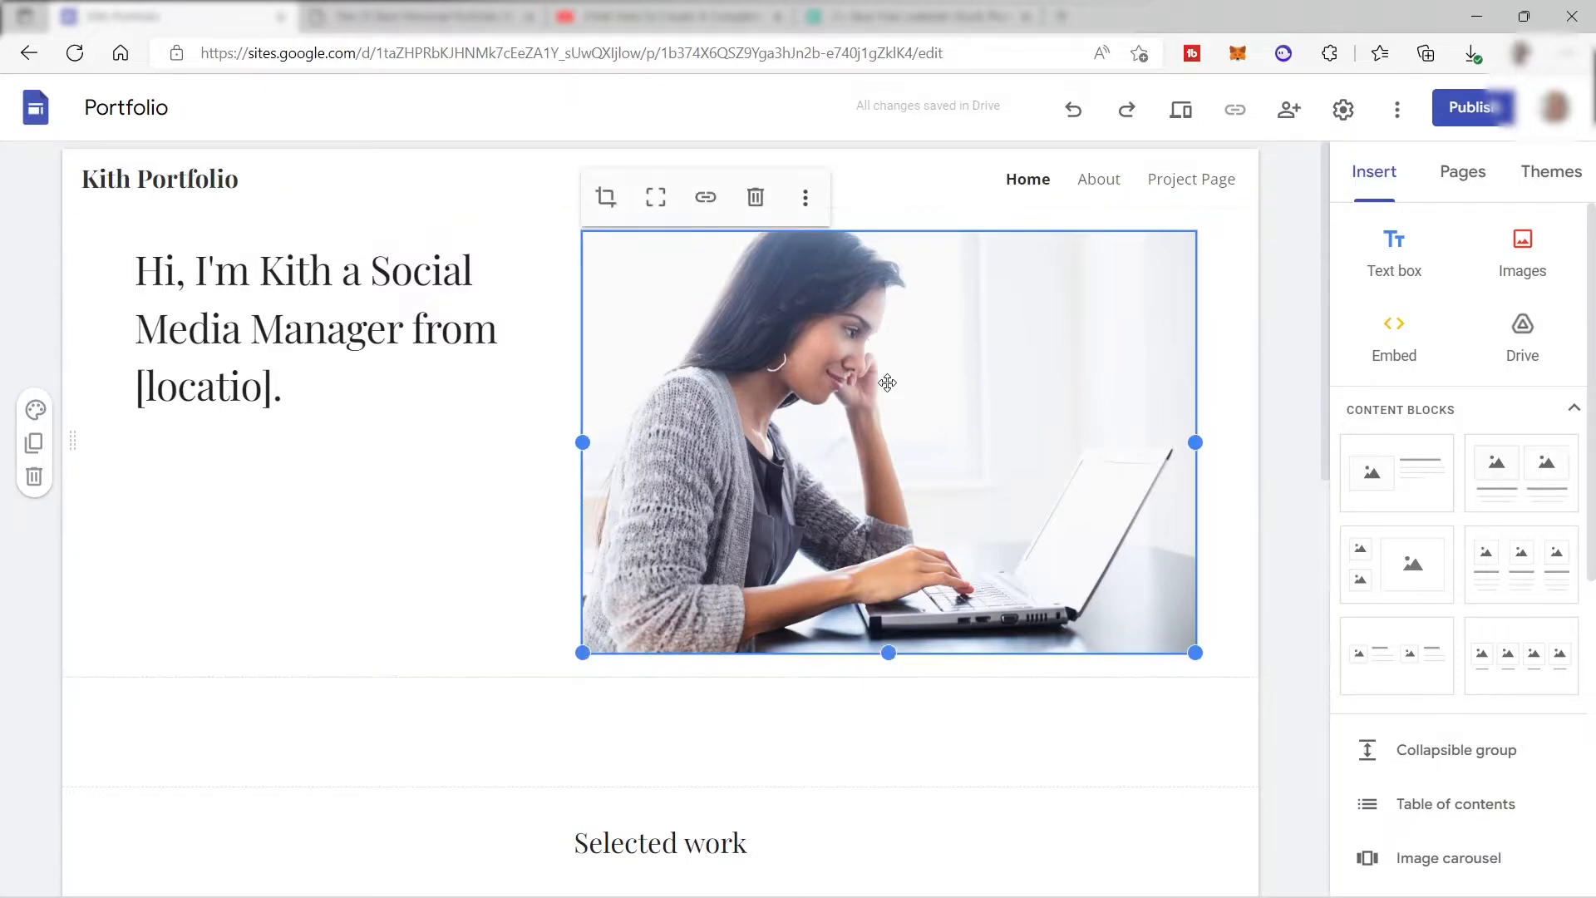
left_click(805, 204)
mouse_move(806, 213)
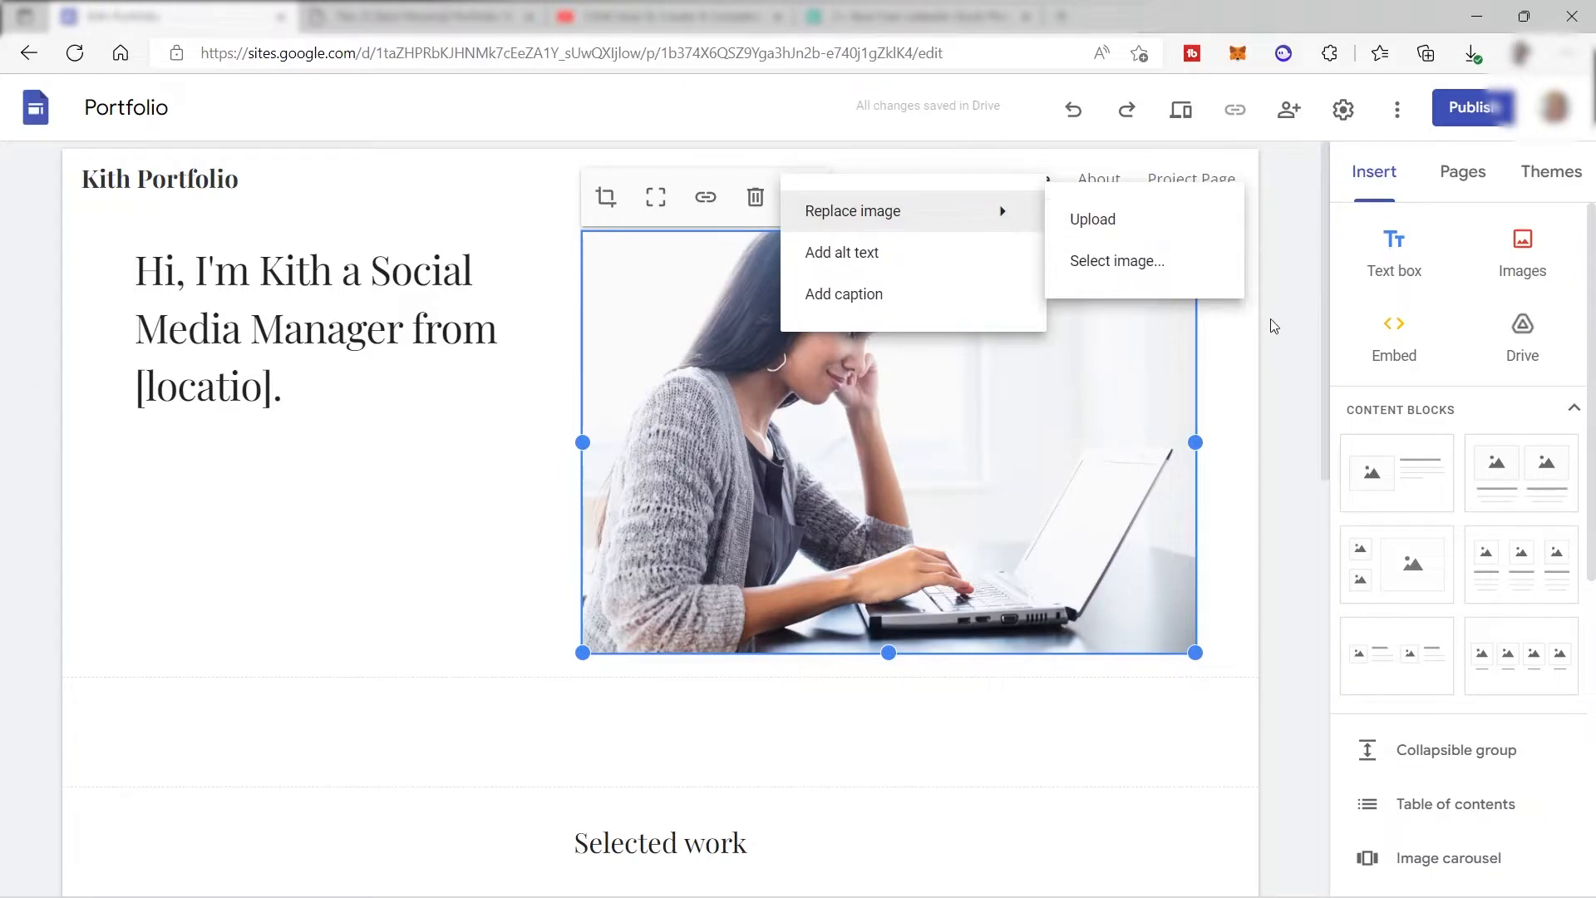
left_click(1244, 346)
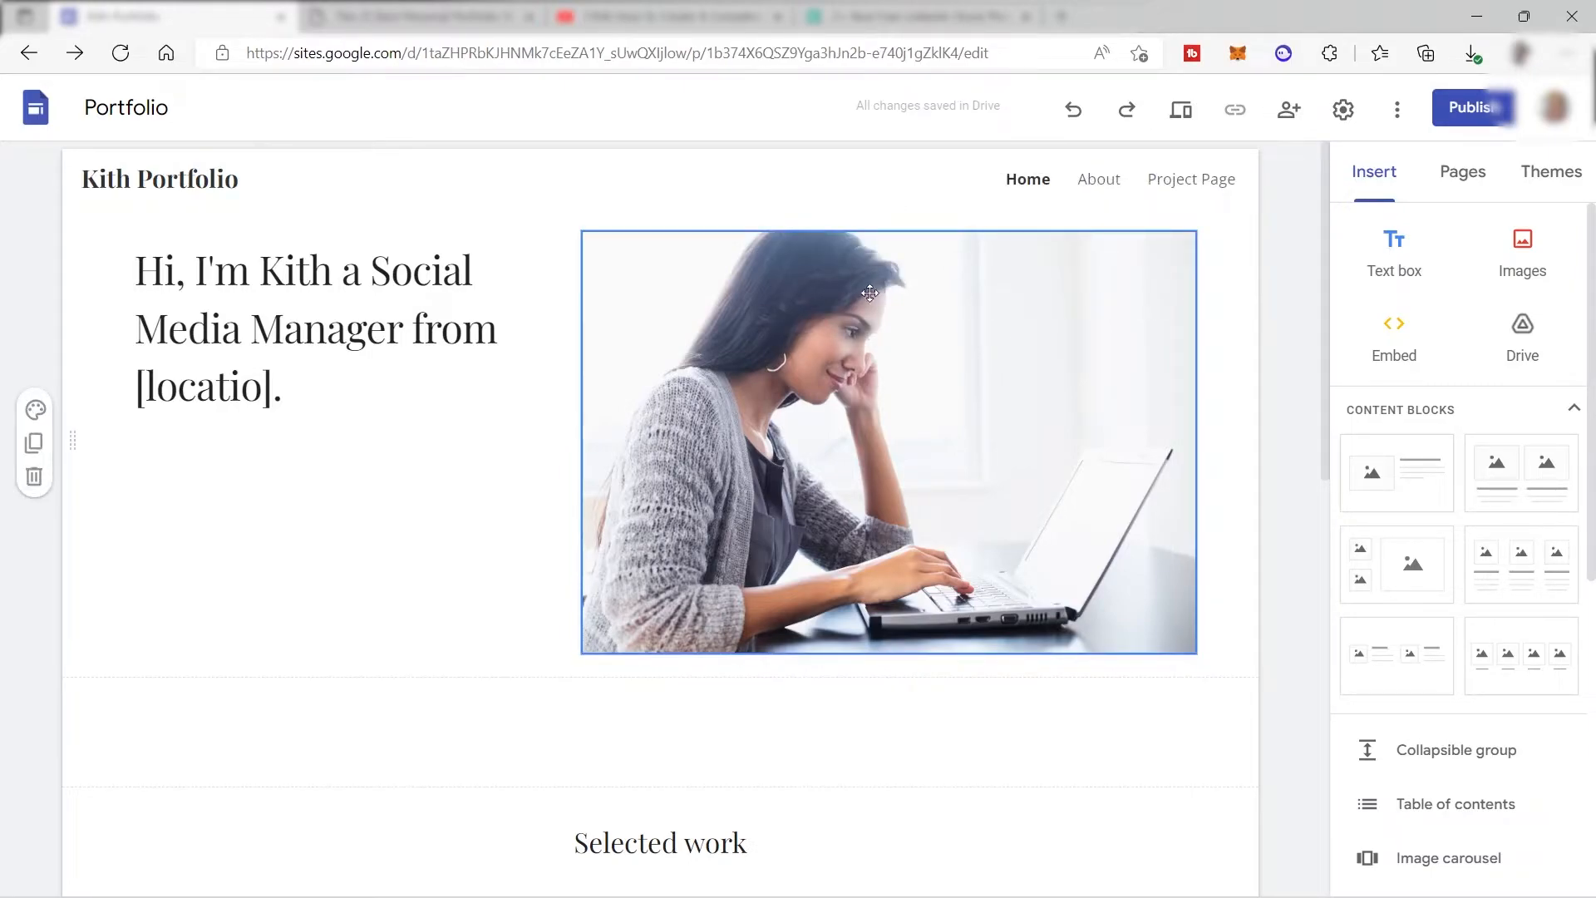
Delete the empty text section between the intro section and the "Selected work" heading
scroll(616, 307, "down", 3)
scroll(616, 307, "up", 3)
scroll(606, 271, "down", 4)
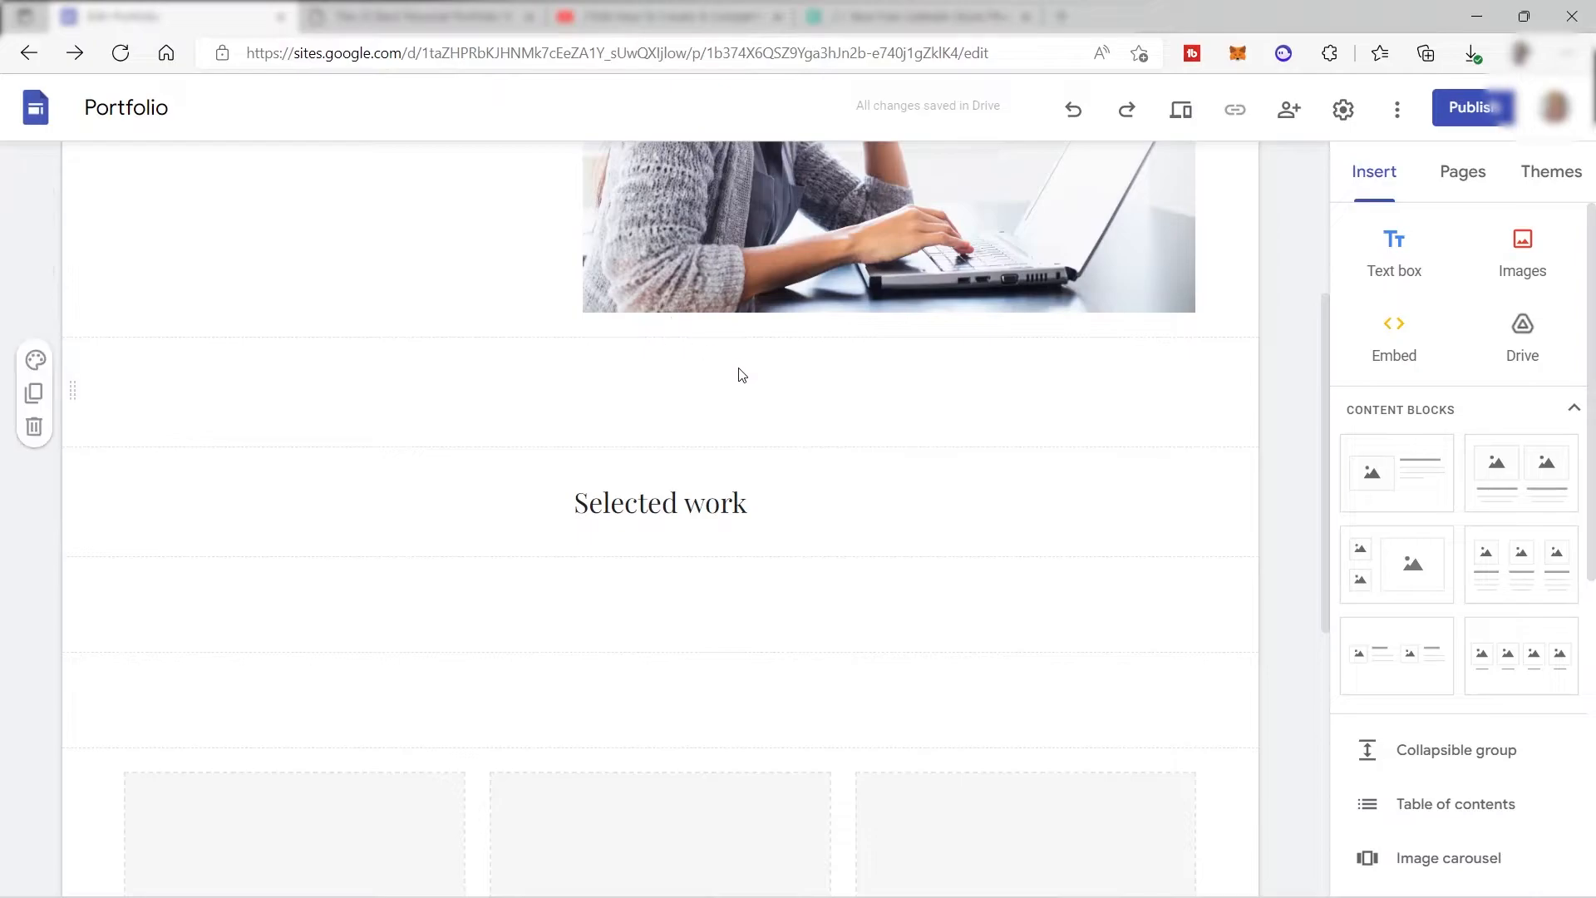
scroll(740, 370, "up", 4)
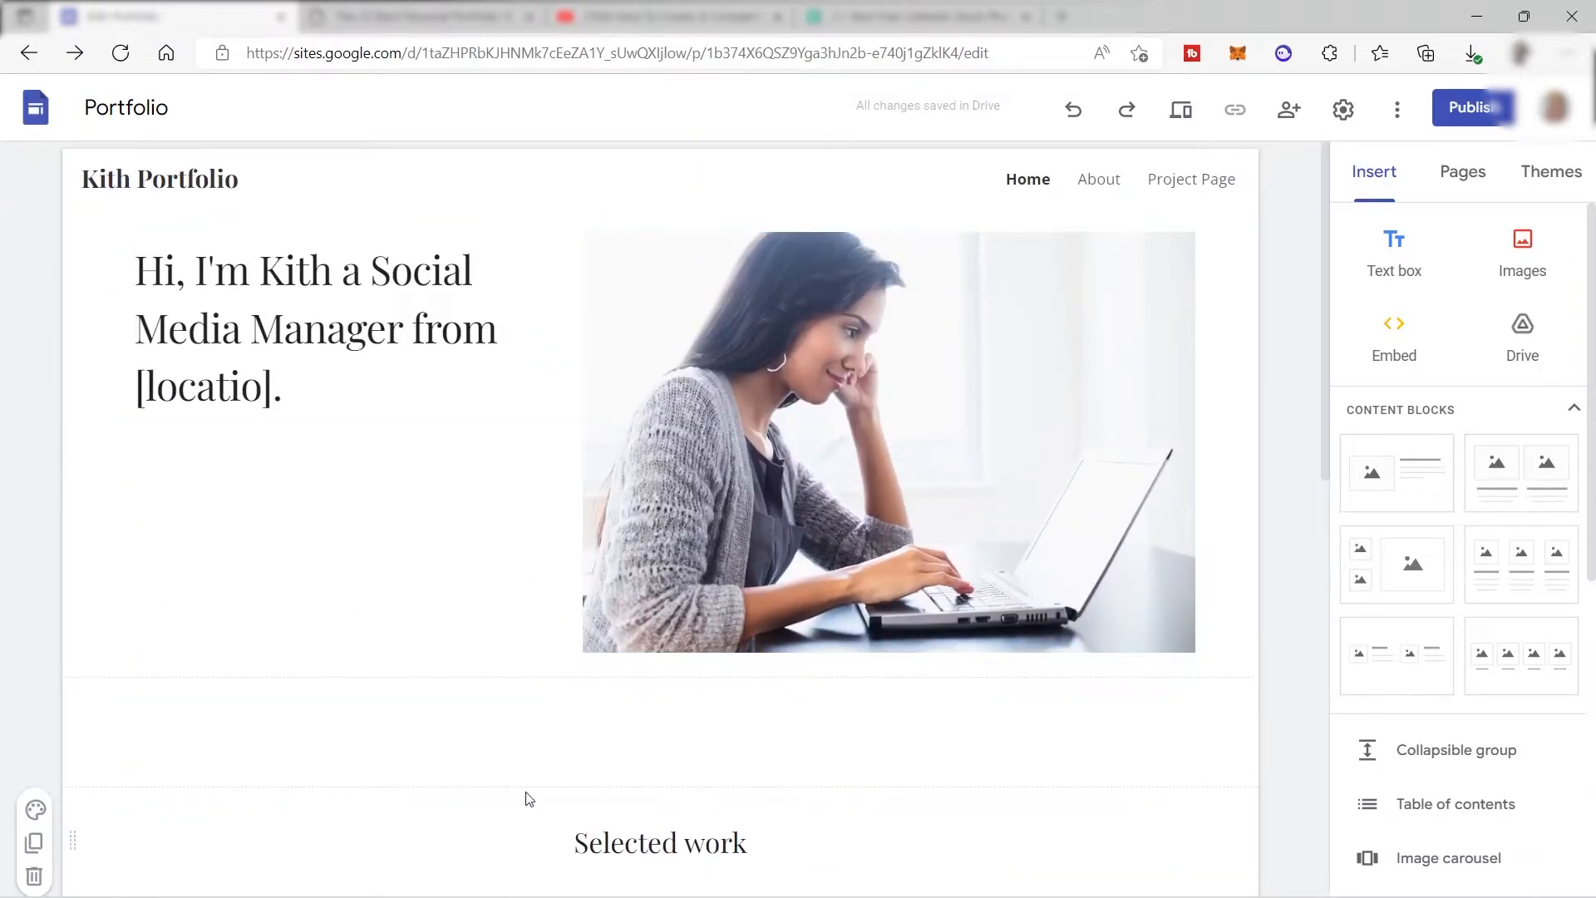
scroll(812, 542, "down", 4)
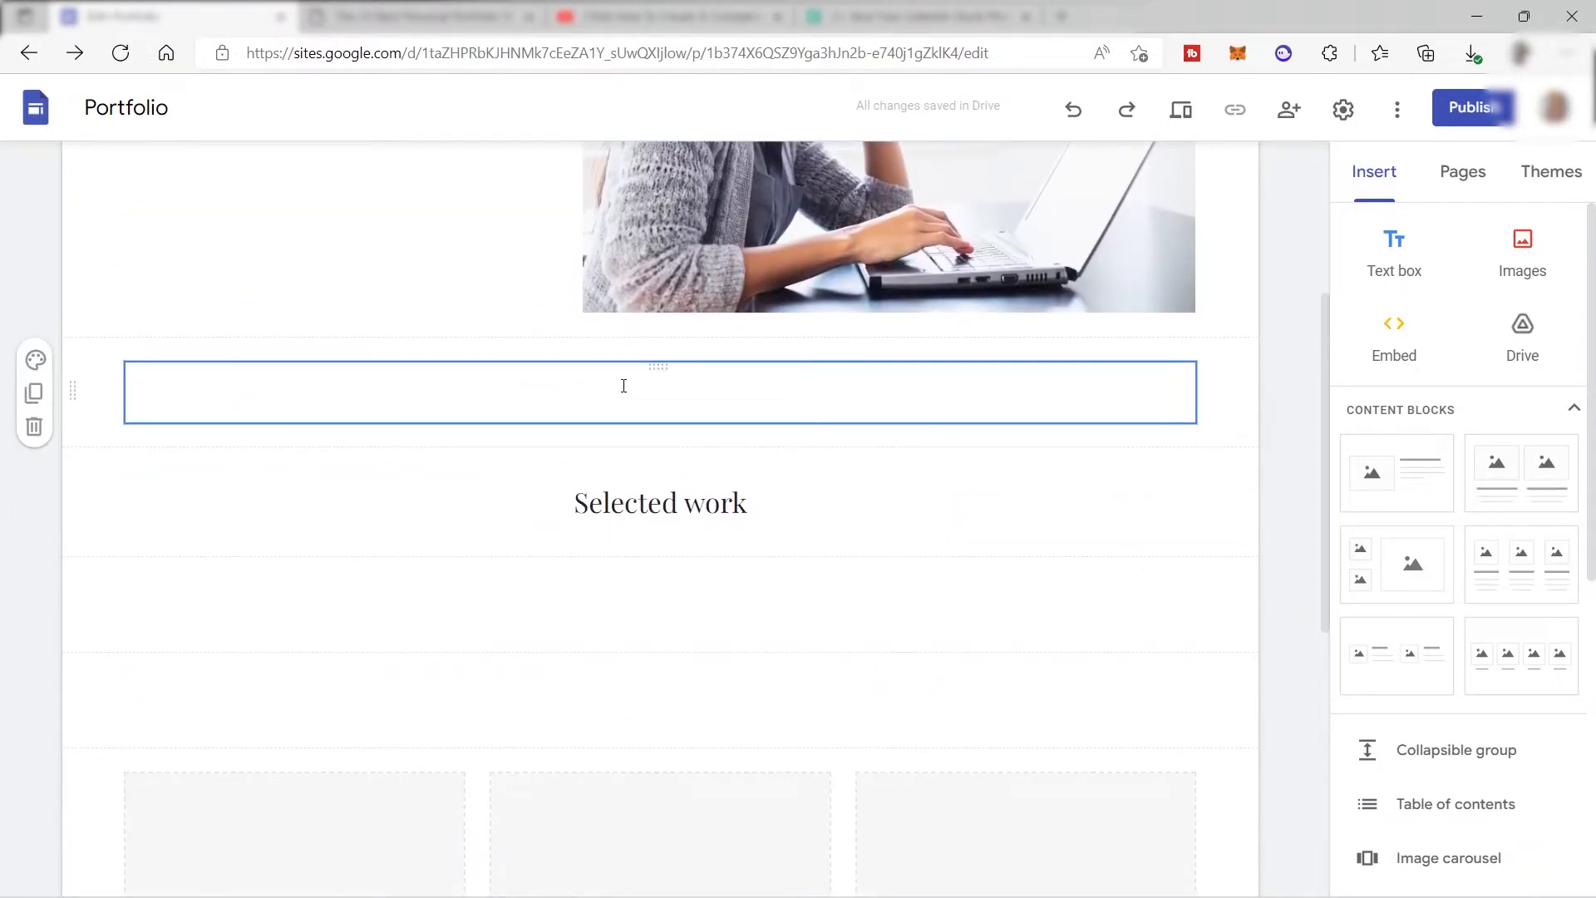
left_click(34, 426)
Replace the "Selected work" heading text with "ABOUT ME"
scroll(706, 540, "down", 3)
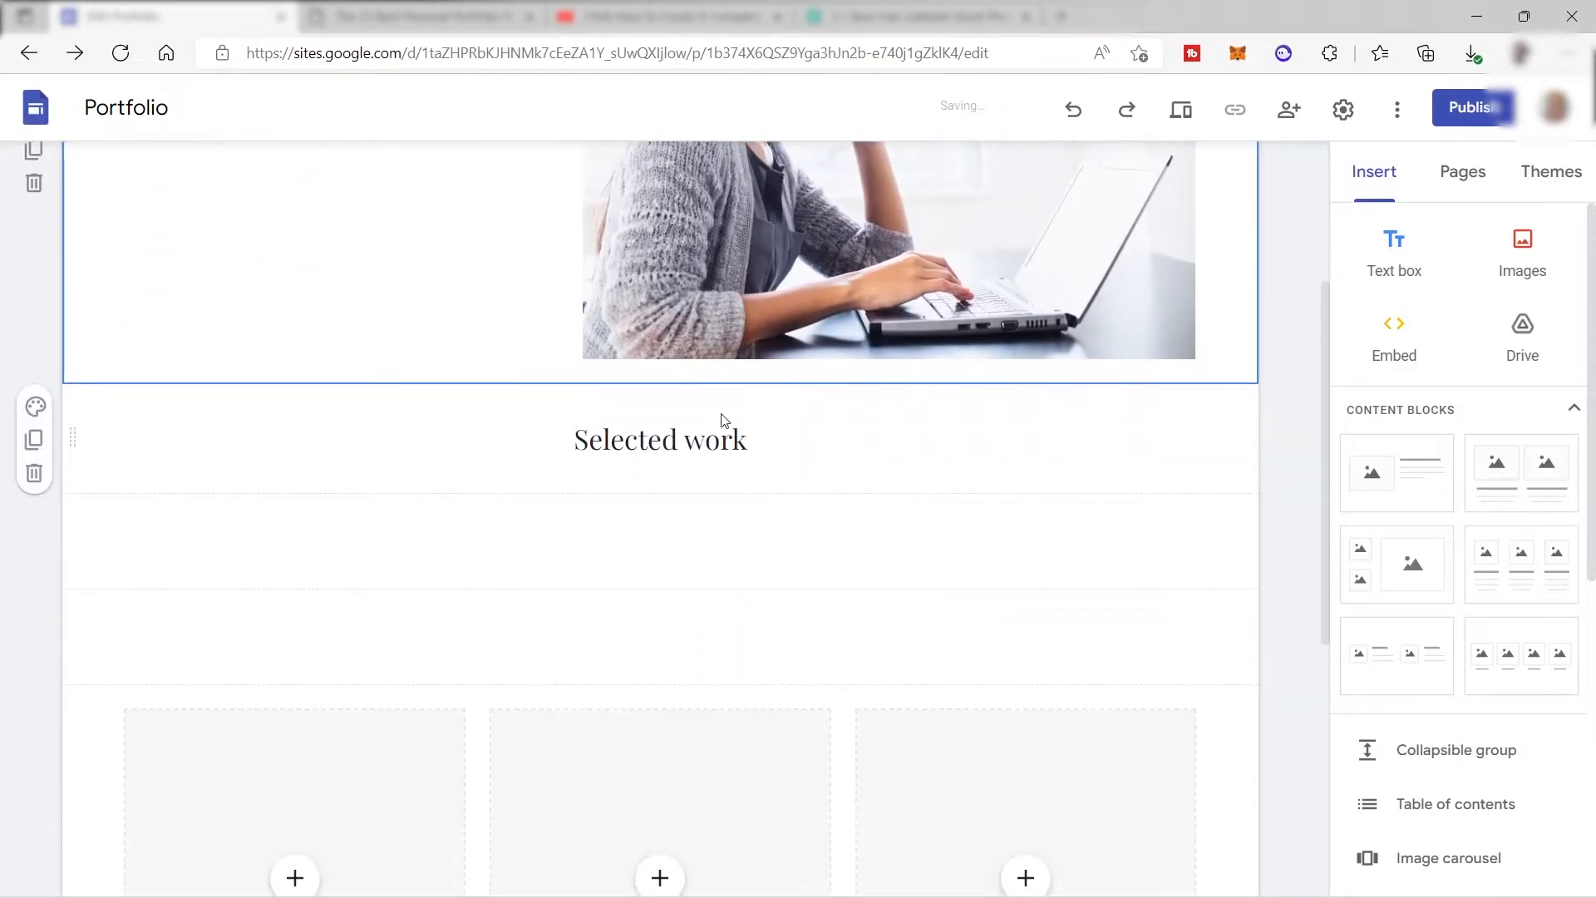
double_click(748, 444)
left_click_drag(748, 444, 508, 441)
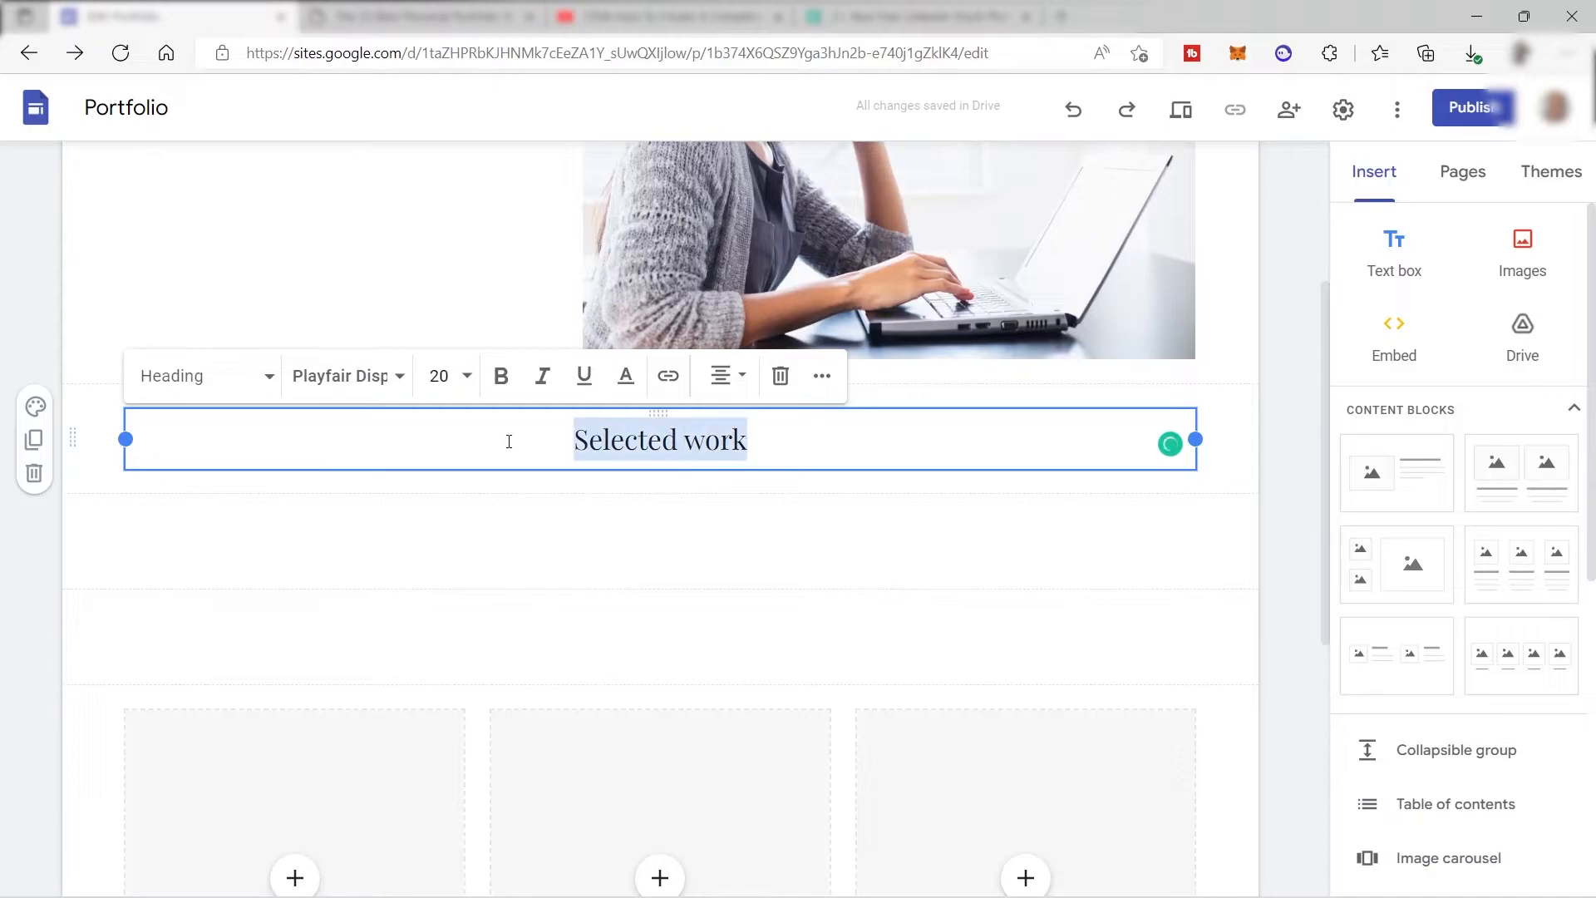
key("BackSpace")
type("ABOUT ME")
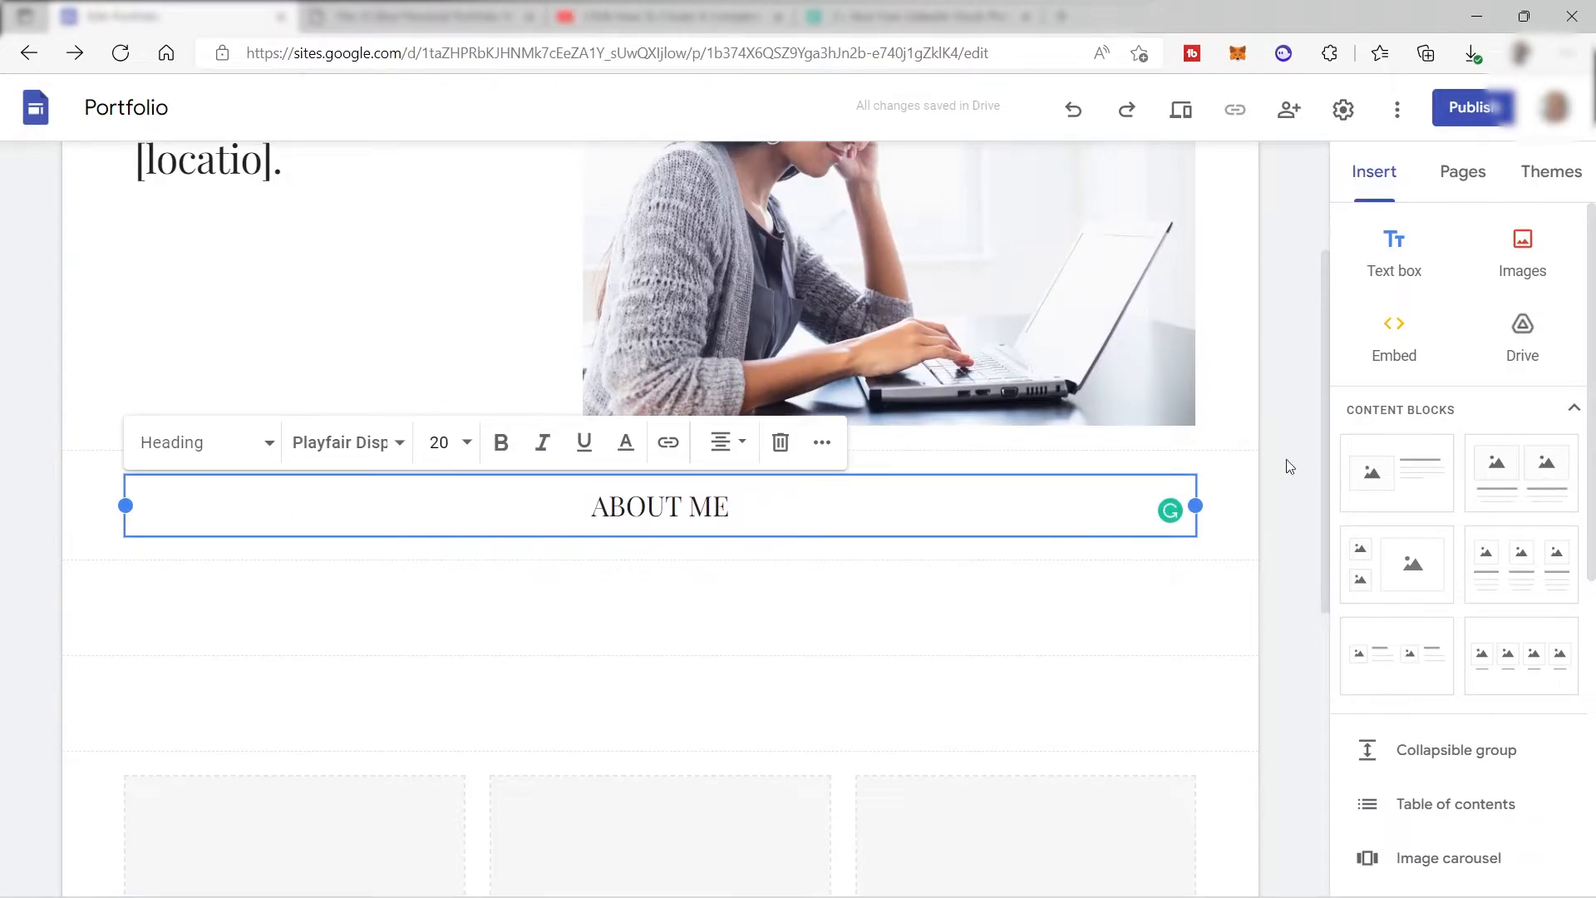
Insert the content block with one image beside text below the ABOUT ME heading and delete the empty section between them
left_click(1410, 478)
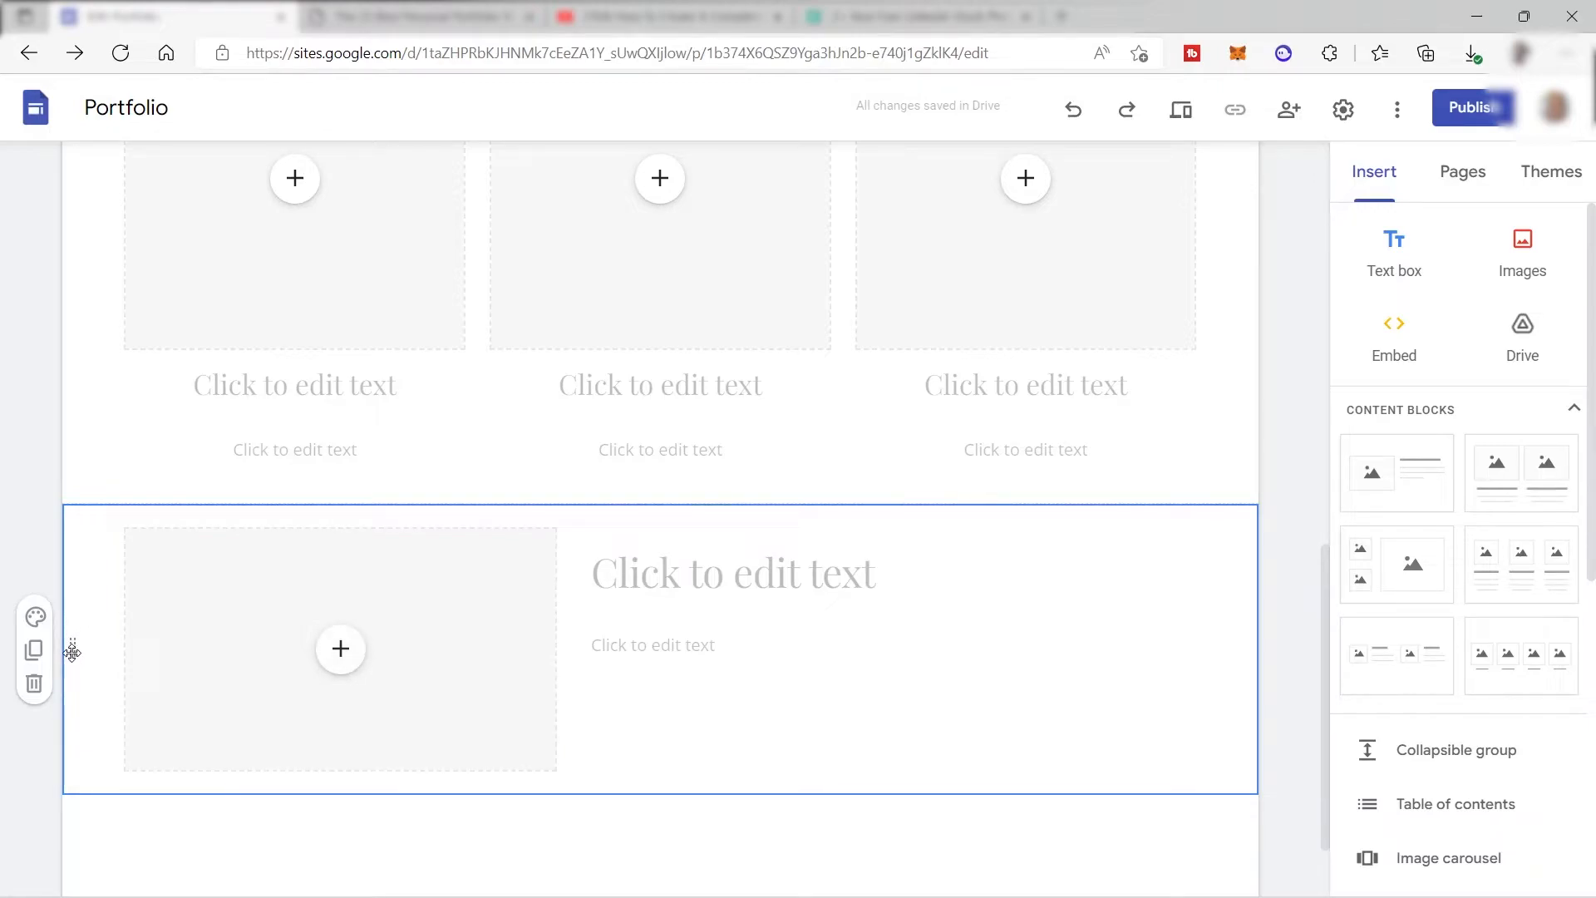
left_click_drag(72, 651, 109, 237)
scroll(382, 395, "up", 4)
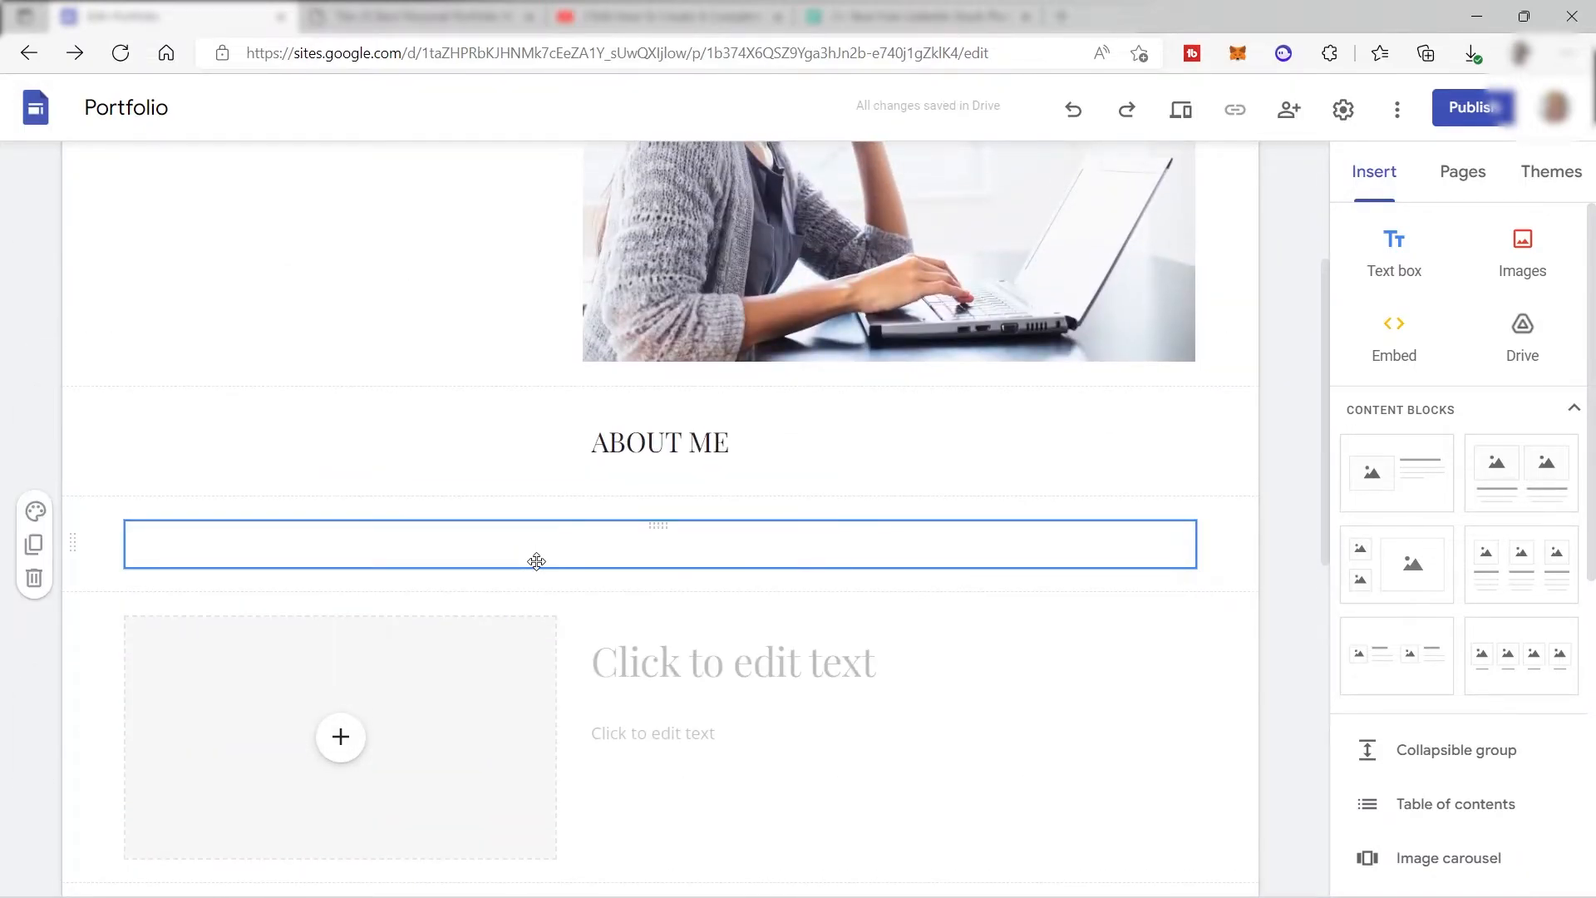
left_click(33, 580)
Upload the photo of a woman holding a mug into the ABOUT ME image placeholder and shift it slightly upward within its crop
left_click(346, 634)
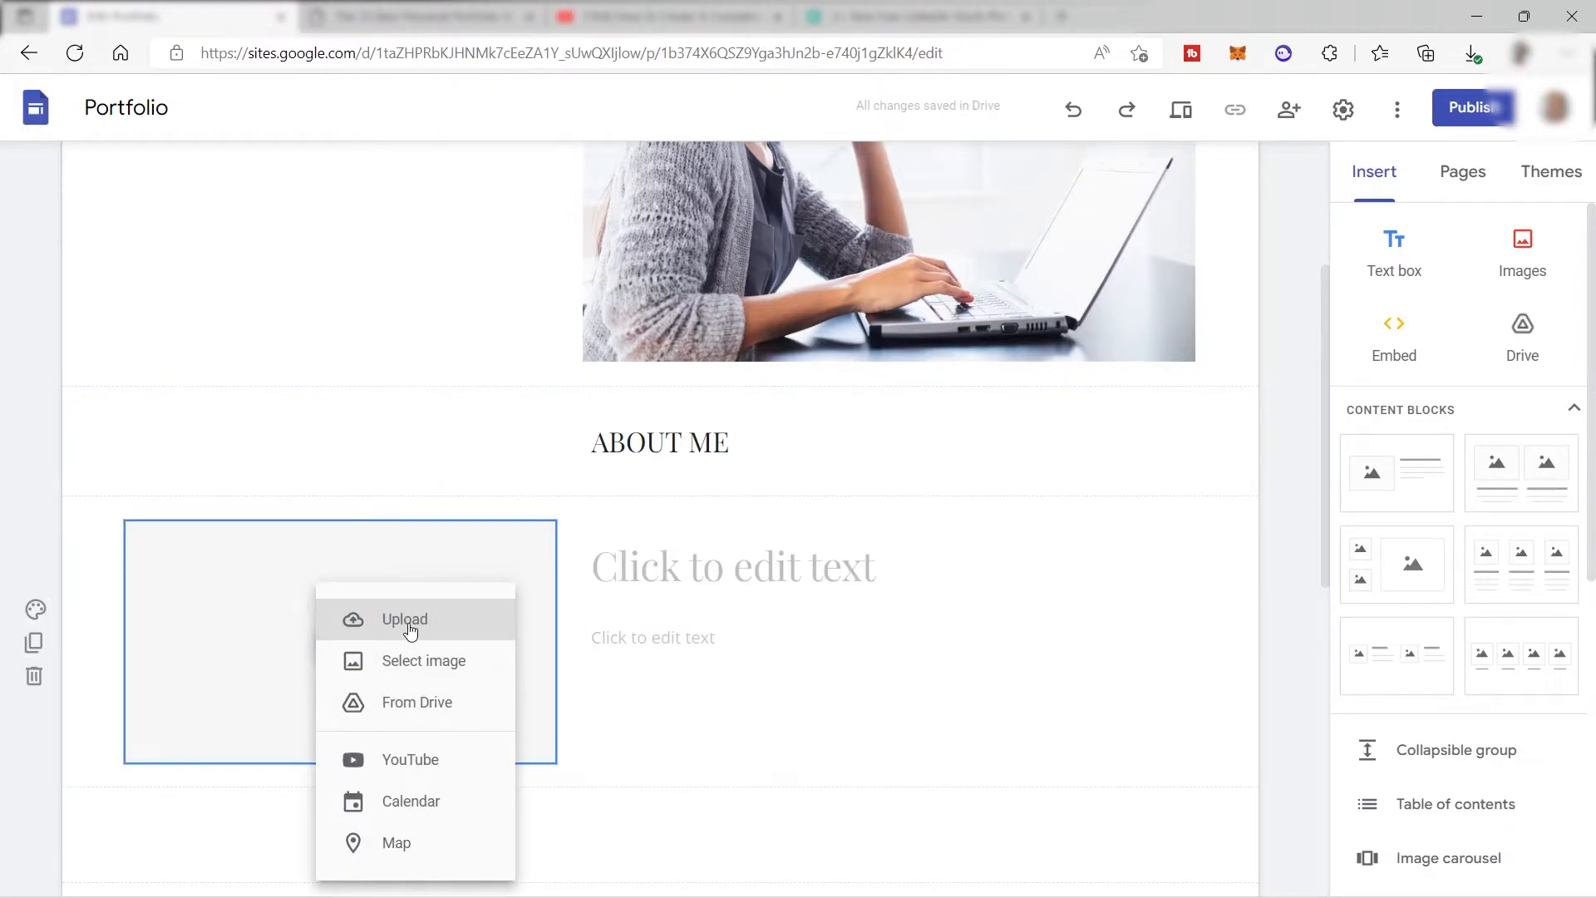
left_click(410, 630)
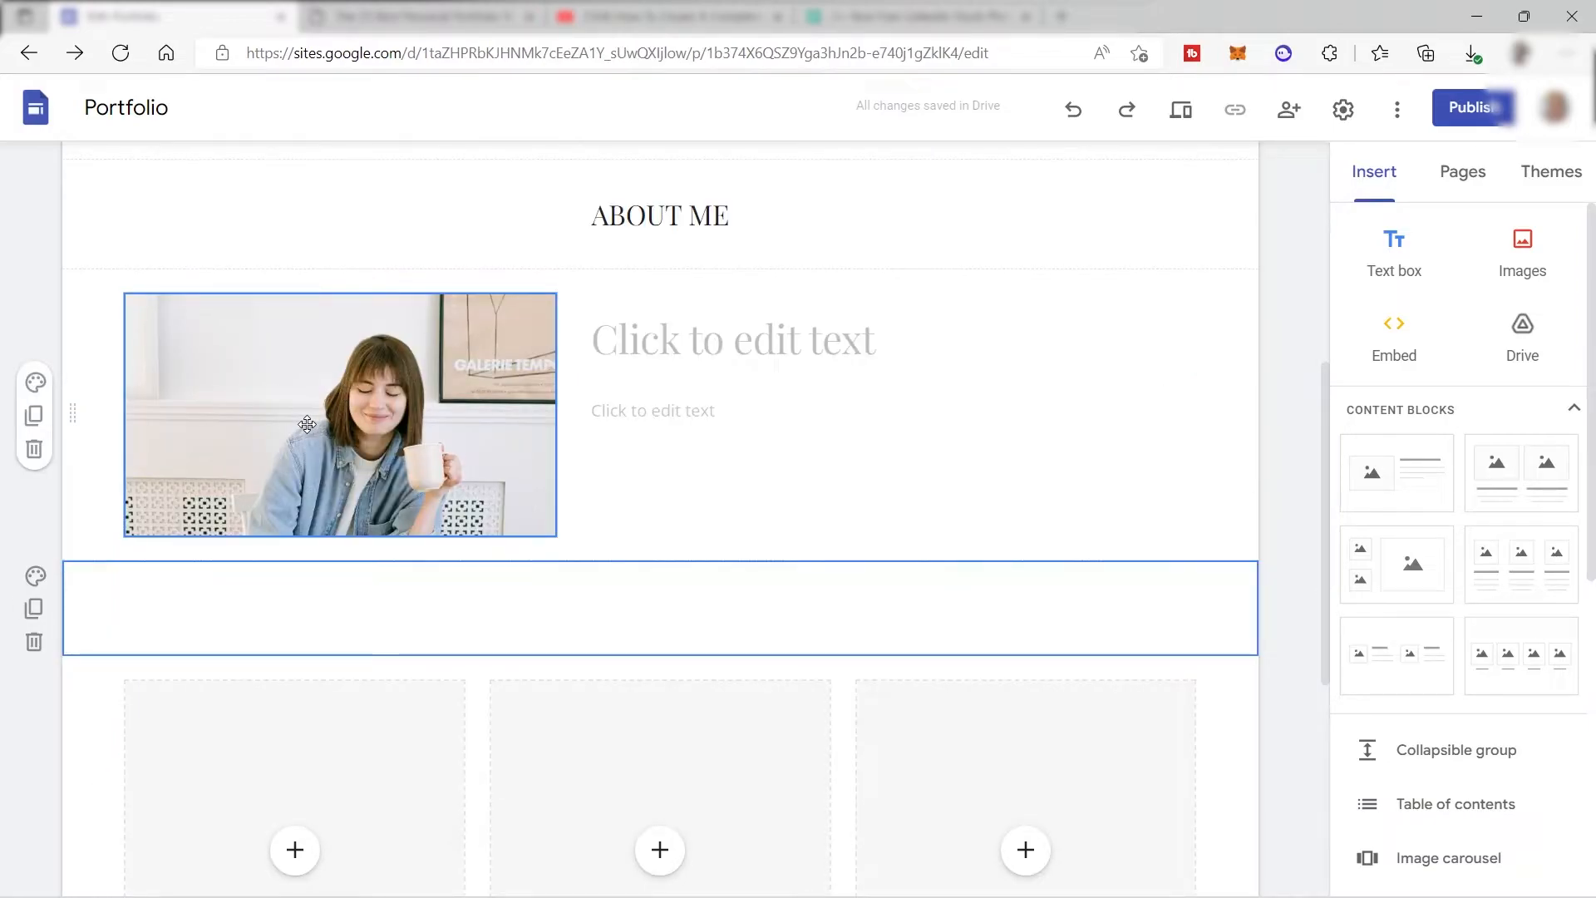
left_click(307, 425)
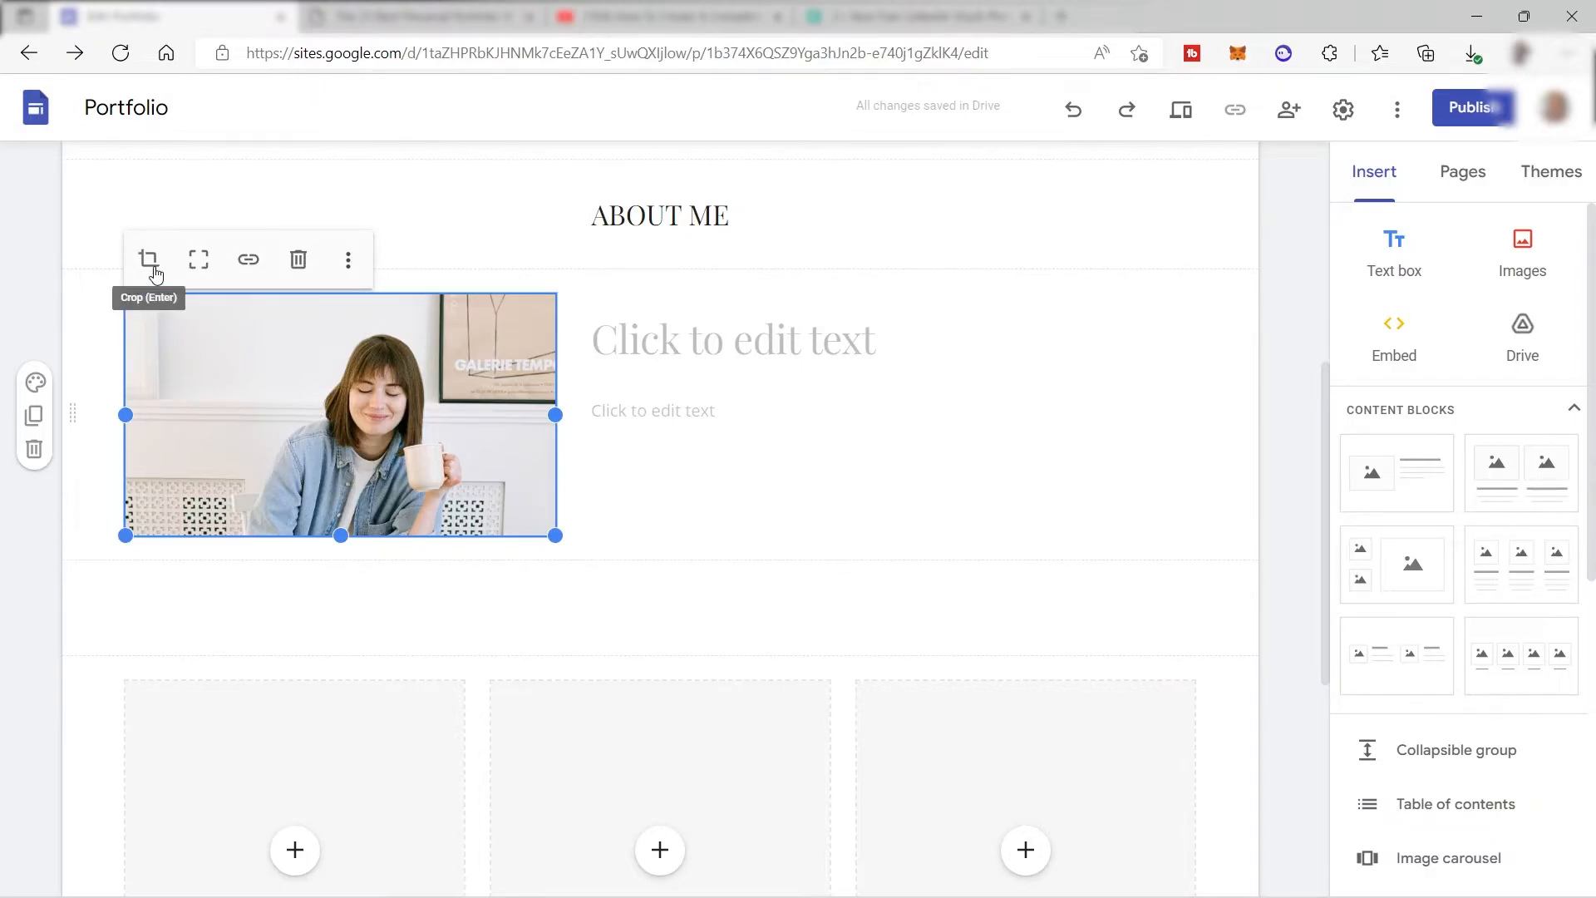
left_click(156, 274)
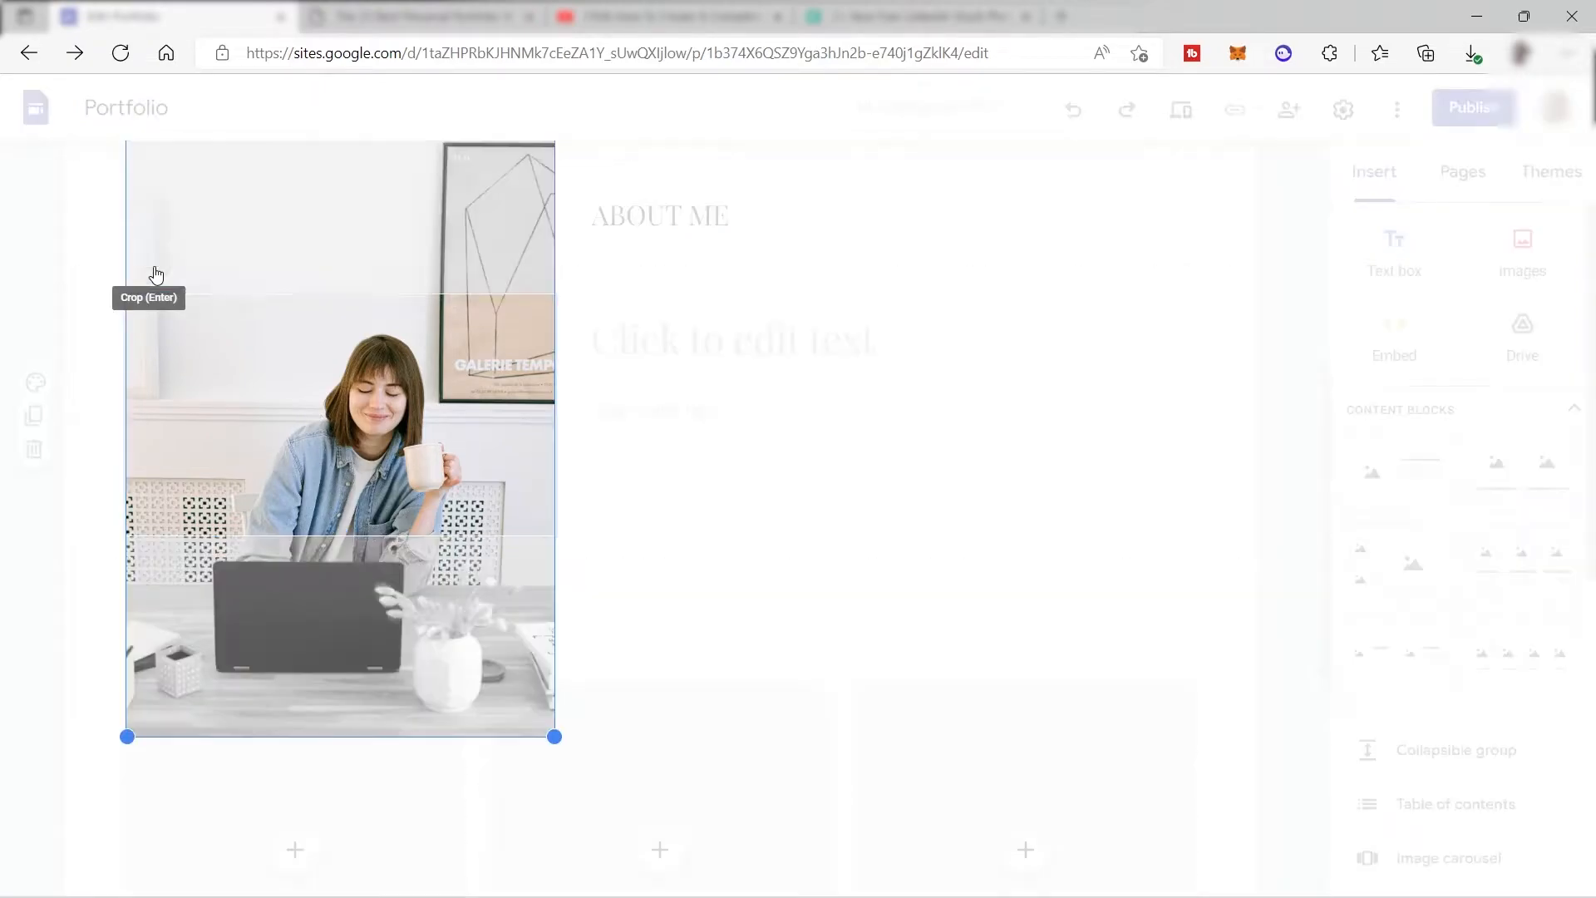
mouse_move(342, 403)
left_mouse_down()
mouse_move(344, 425)
mouse_move(349, 376)
left_mouse_up()
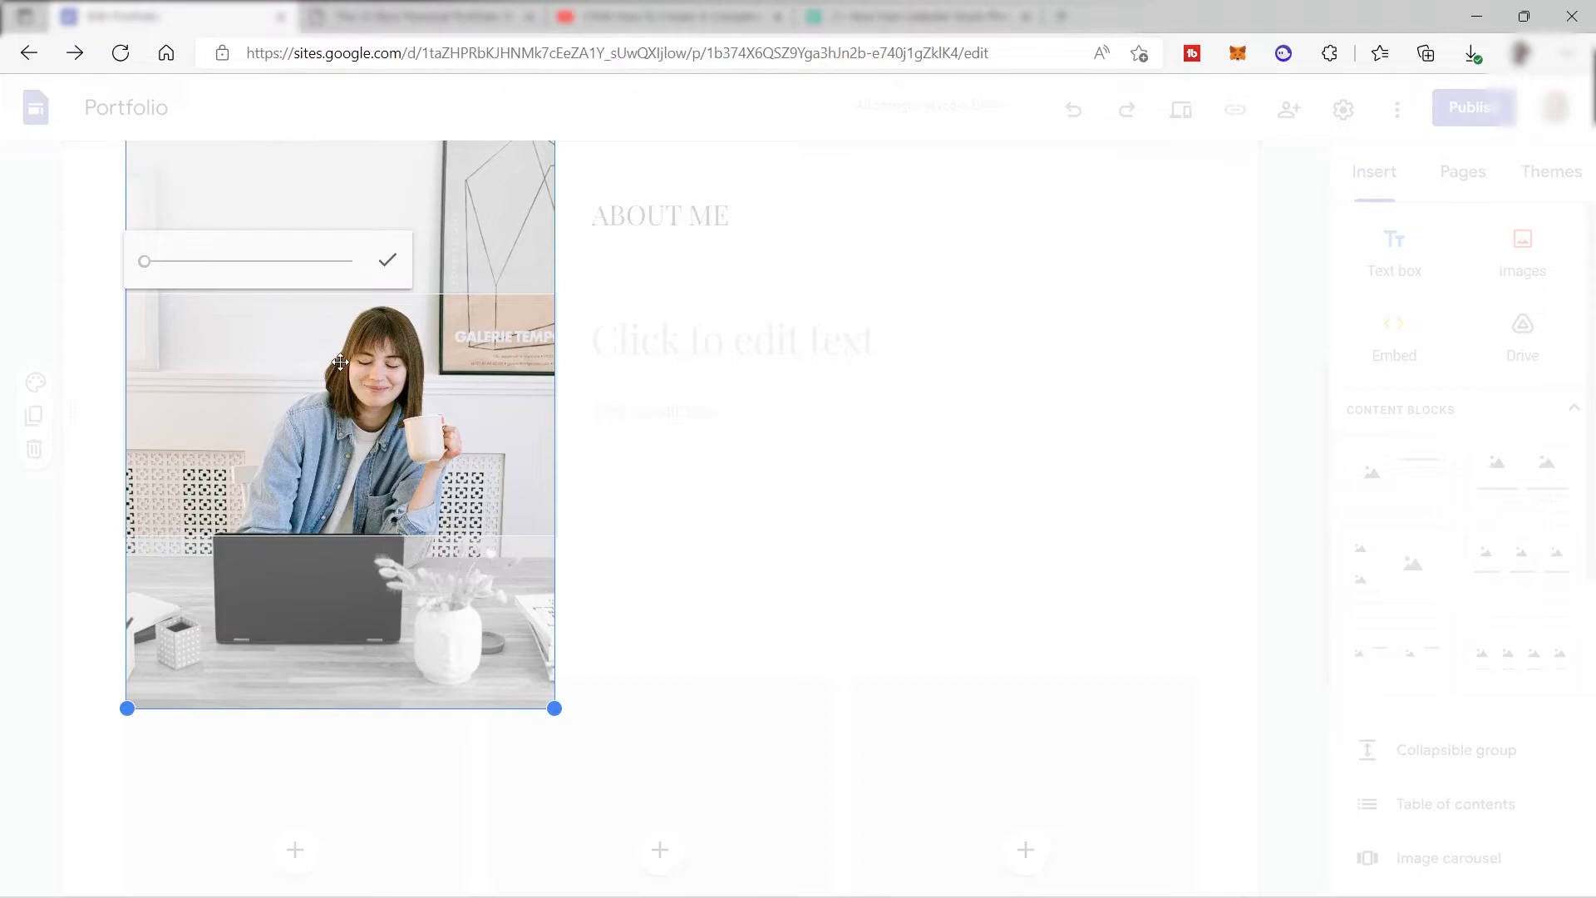
left_click_drag(347, 395, 344, 386)
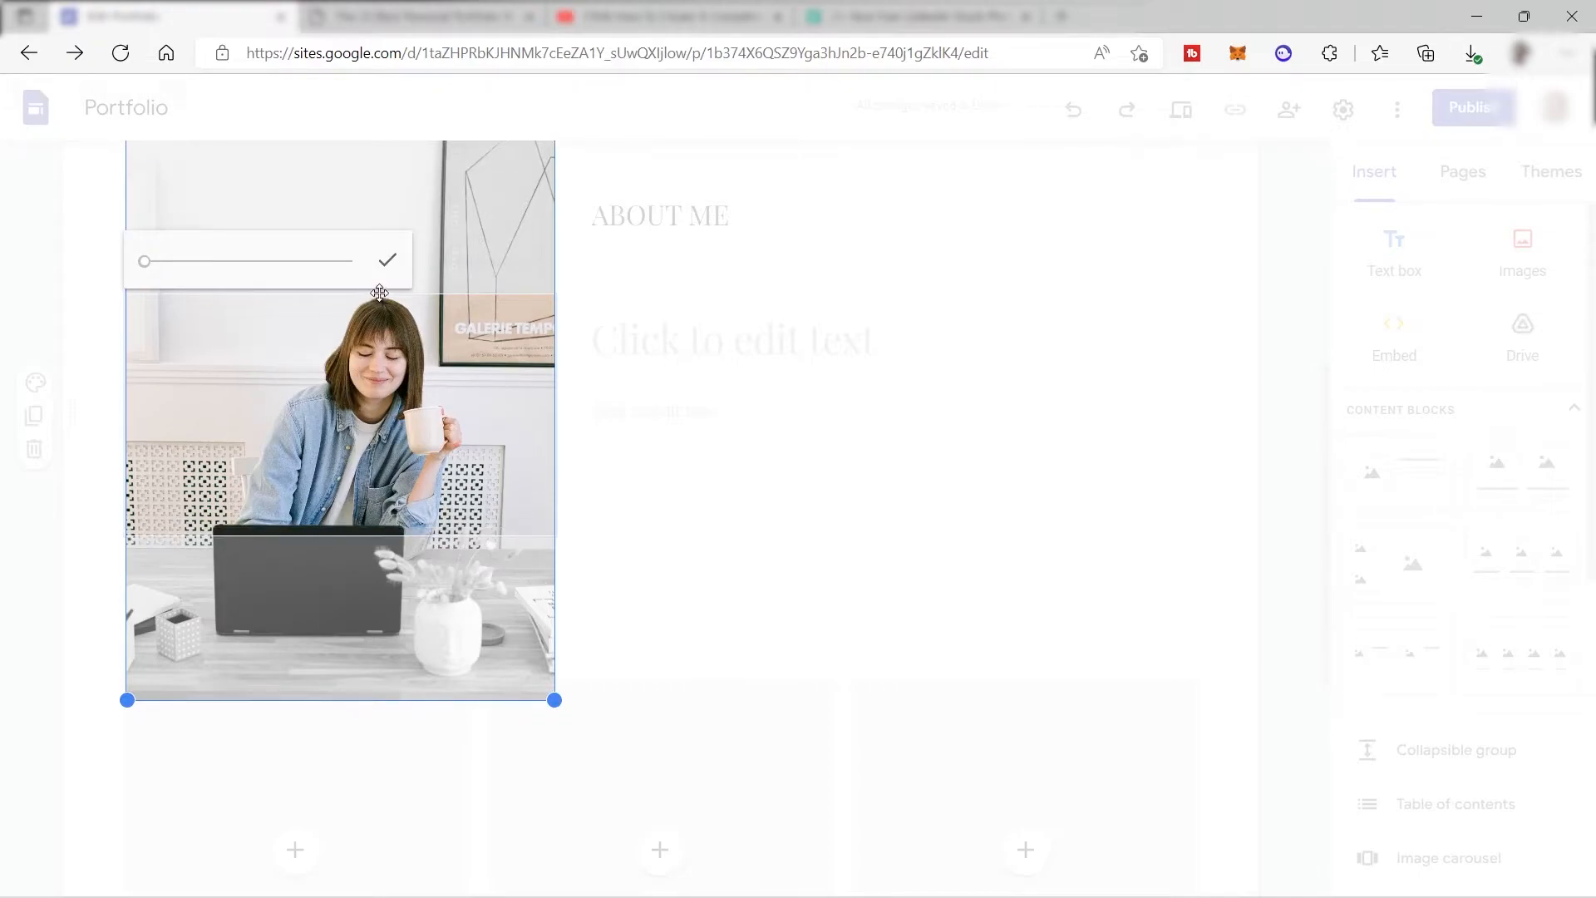
left_click(387, 263)
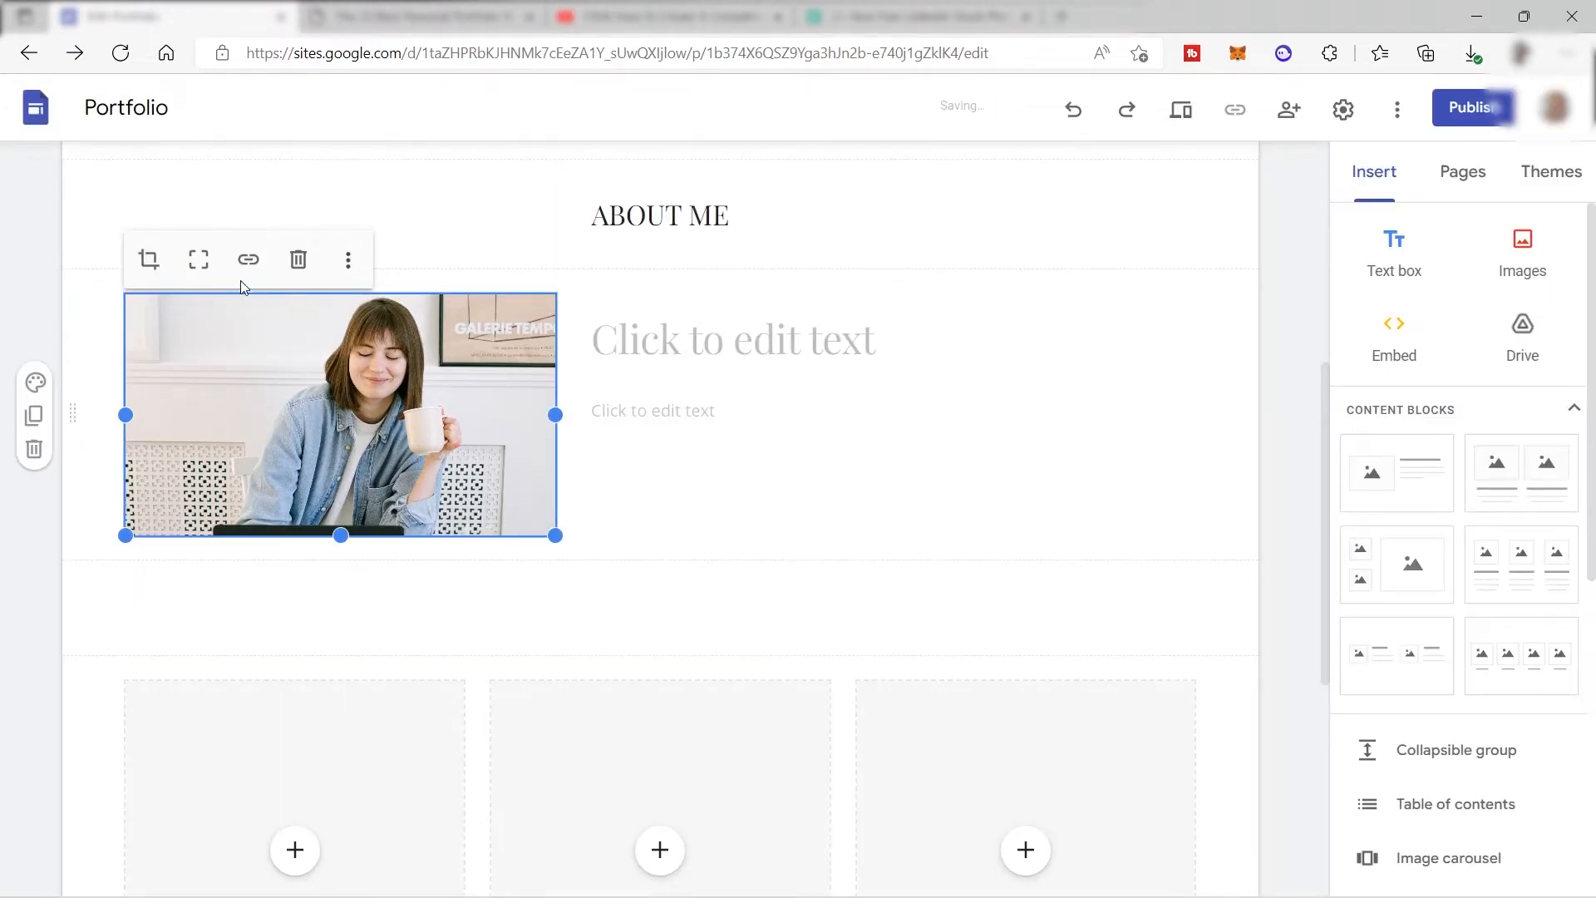
Uncrop the photo of the woman holding a mug so the full image is used
left_click(199, 261)
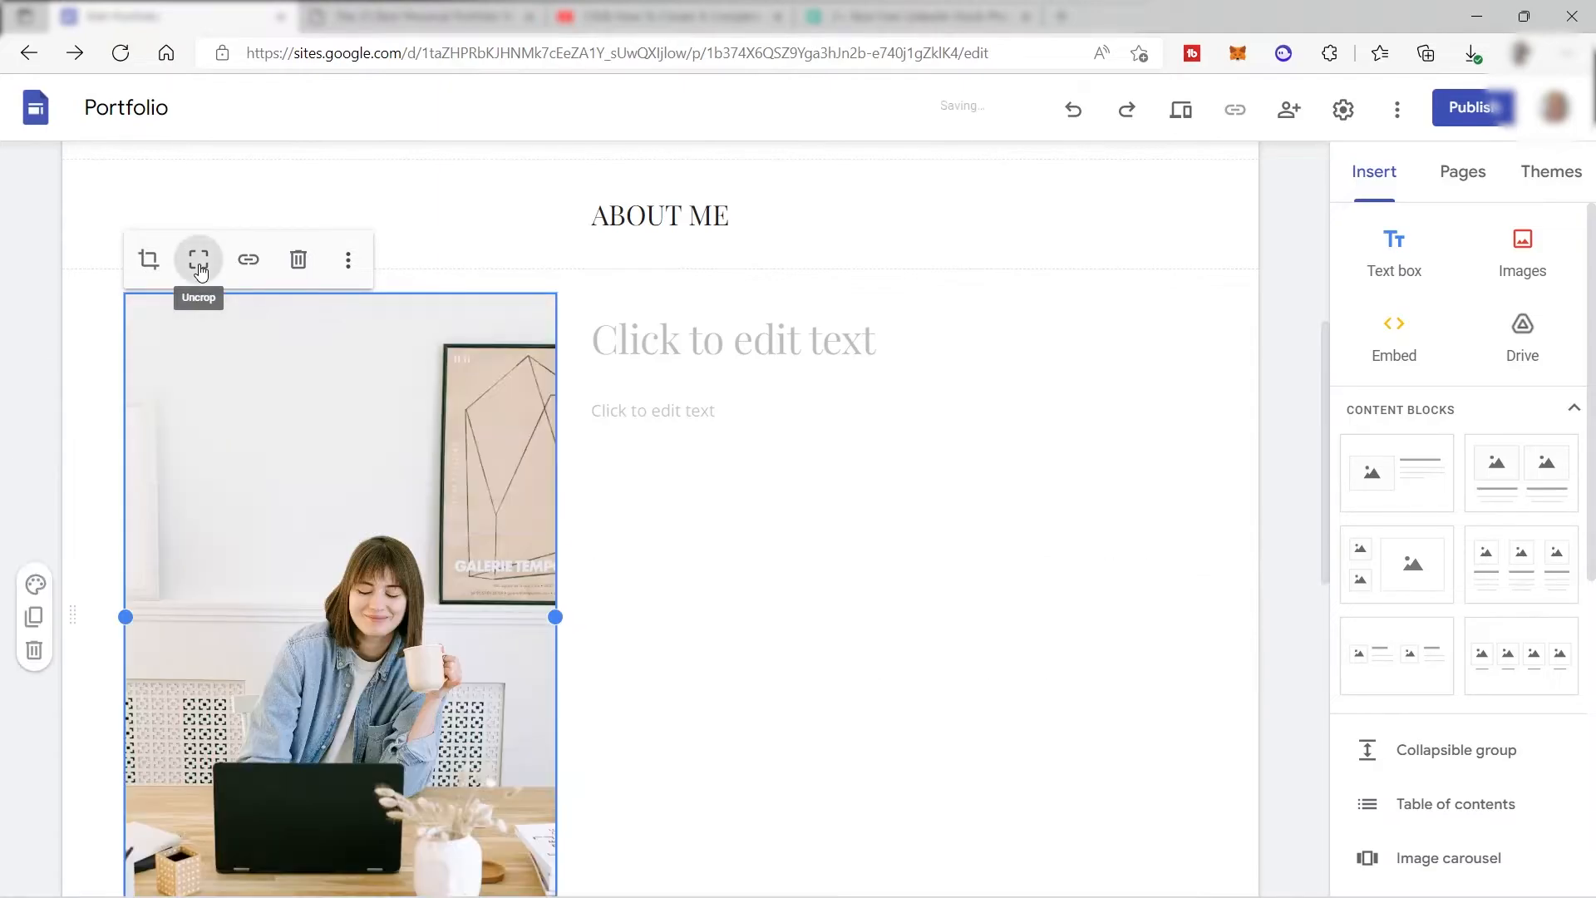
scroll(377, 455, "down", 4)
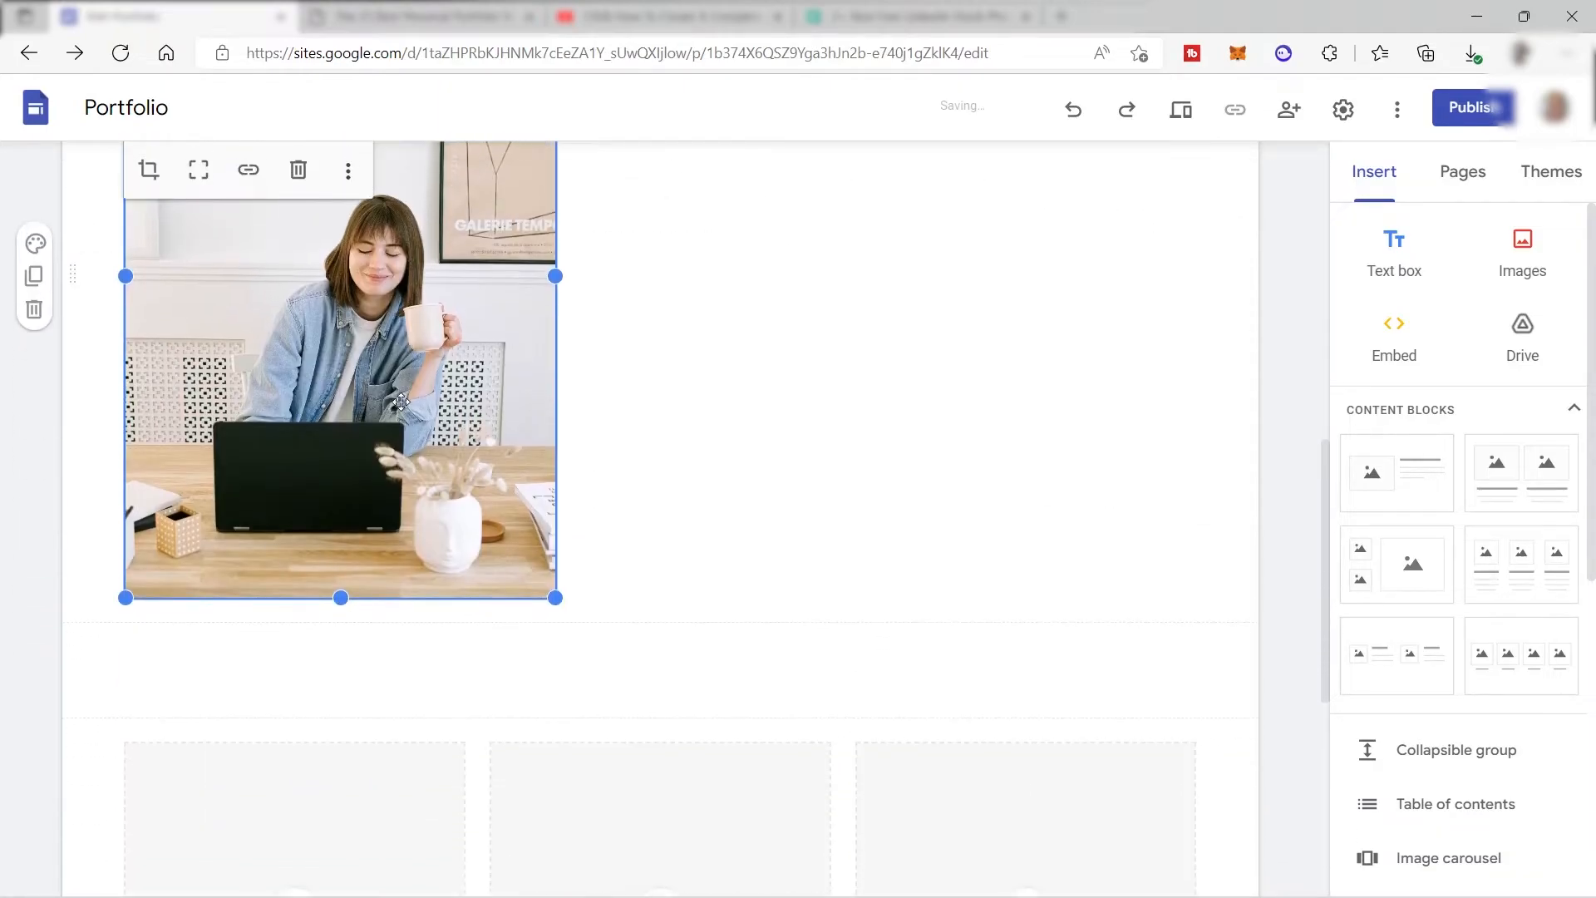
scroll(366, 490, "up", 4)
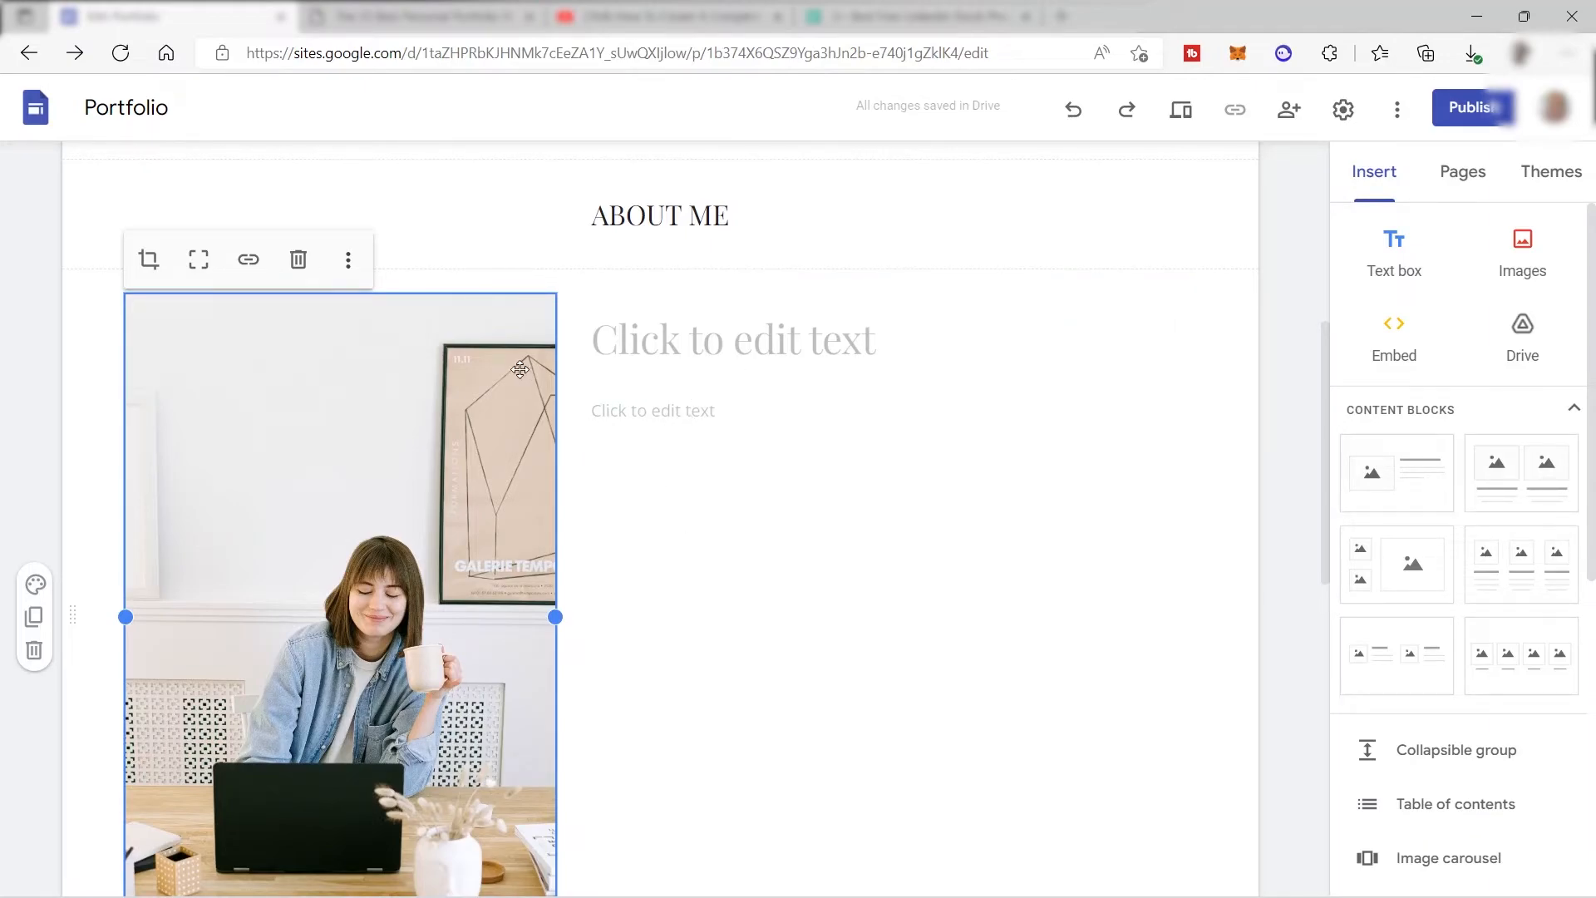
Delete the separate ABOUT ME heading section and enter "ABOUT ME" as the title text beside the photo
scroll(212, 338, "up", 1)
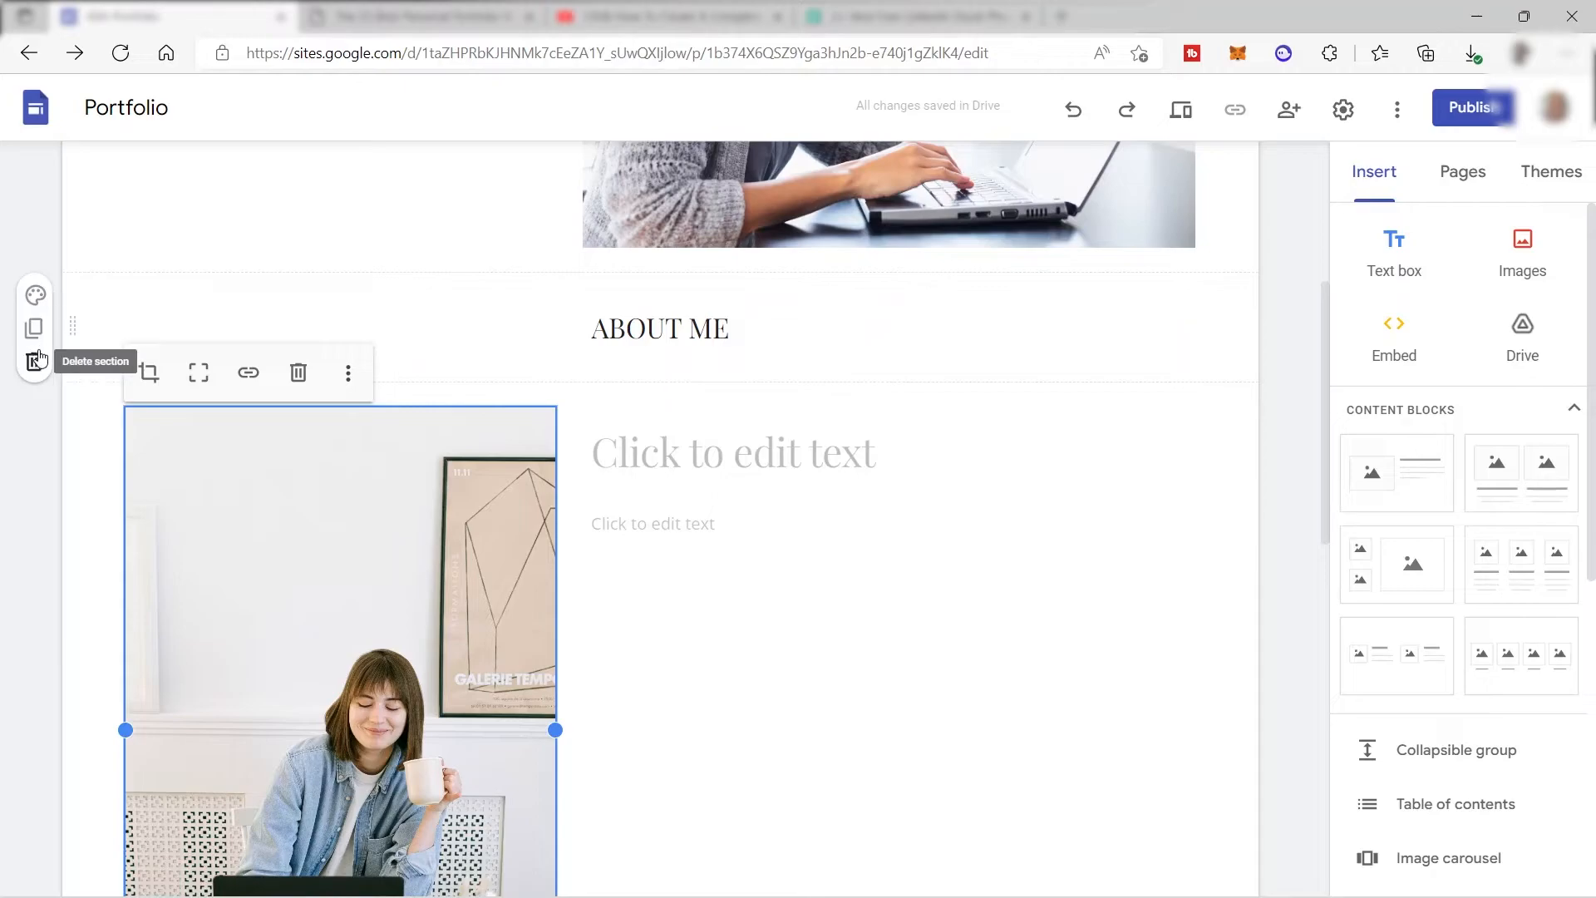
left_click(34, 359)
scroll(752, 558, "down", 3)
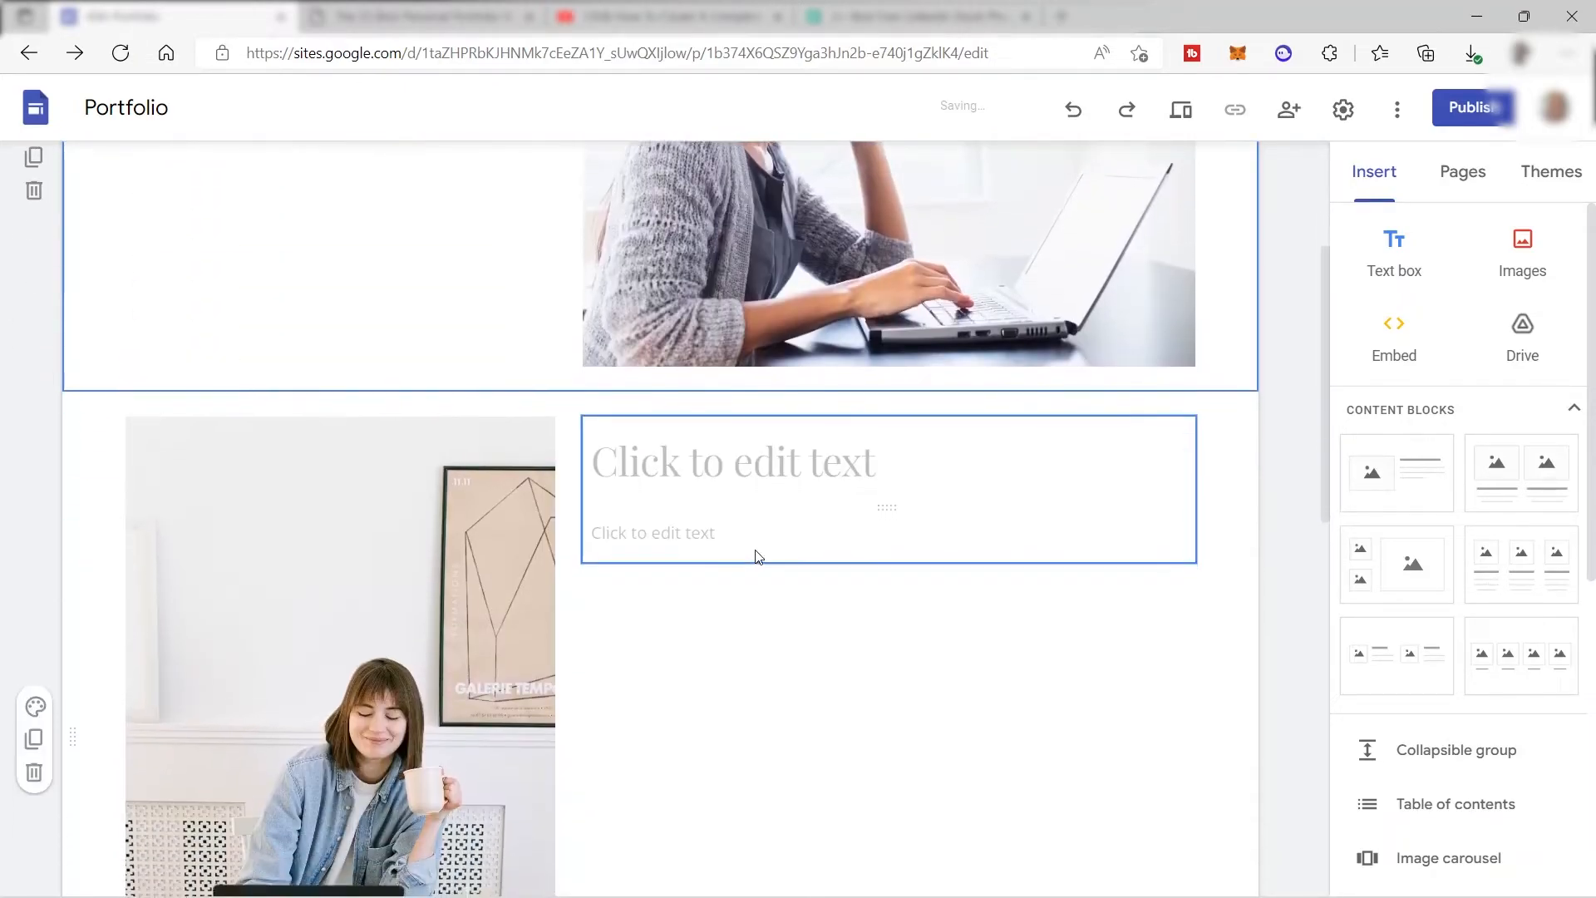
left_click(775, 449)
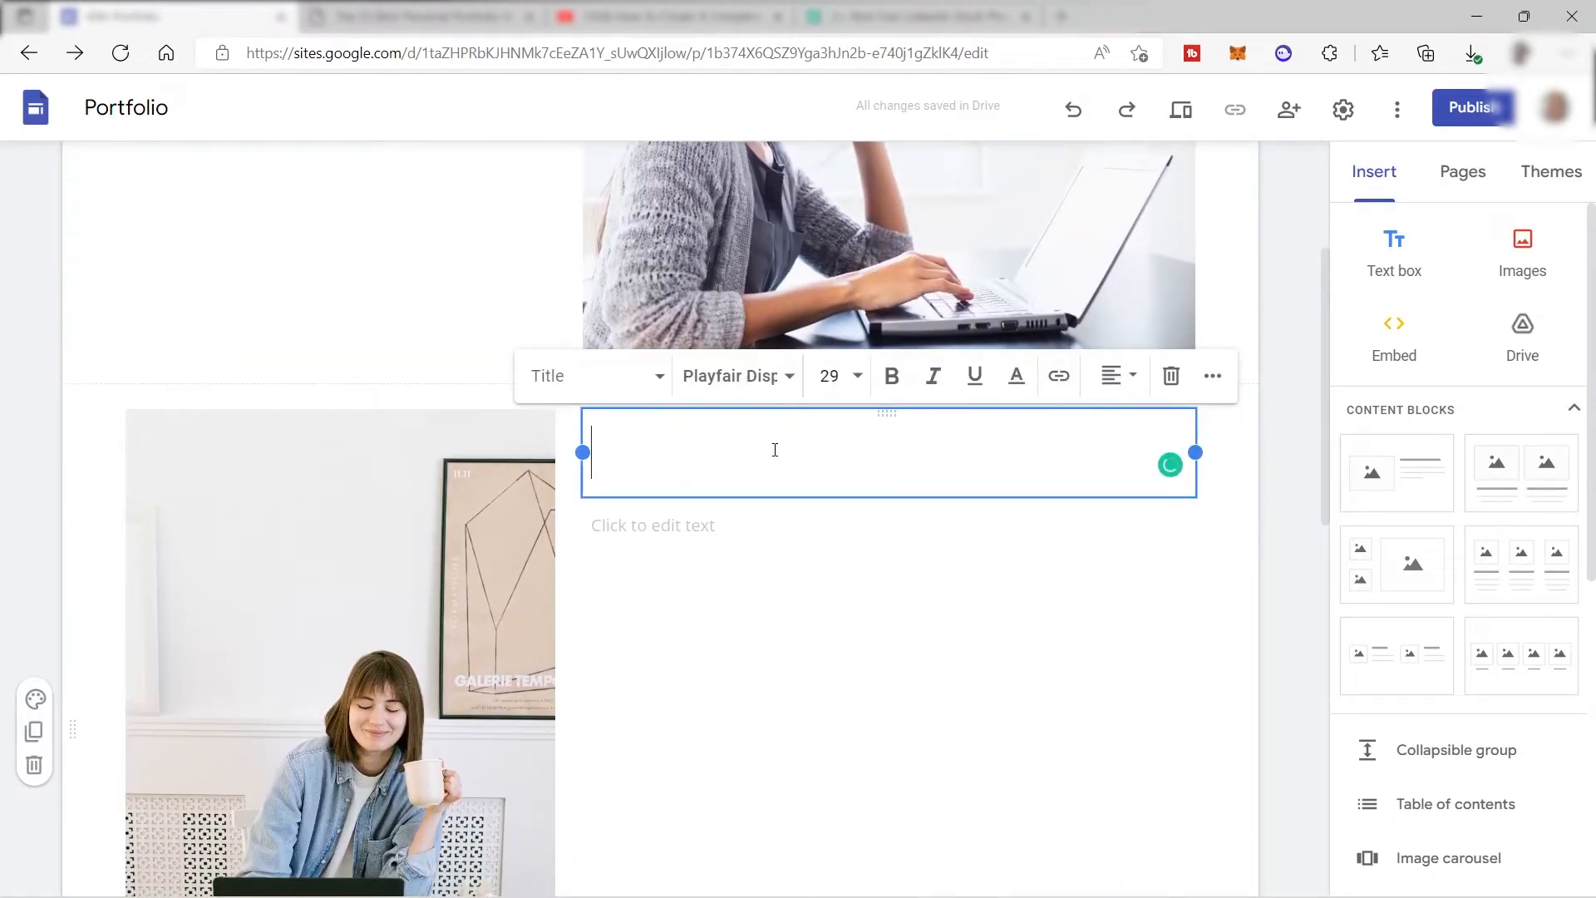
type("ABOUT ME")
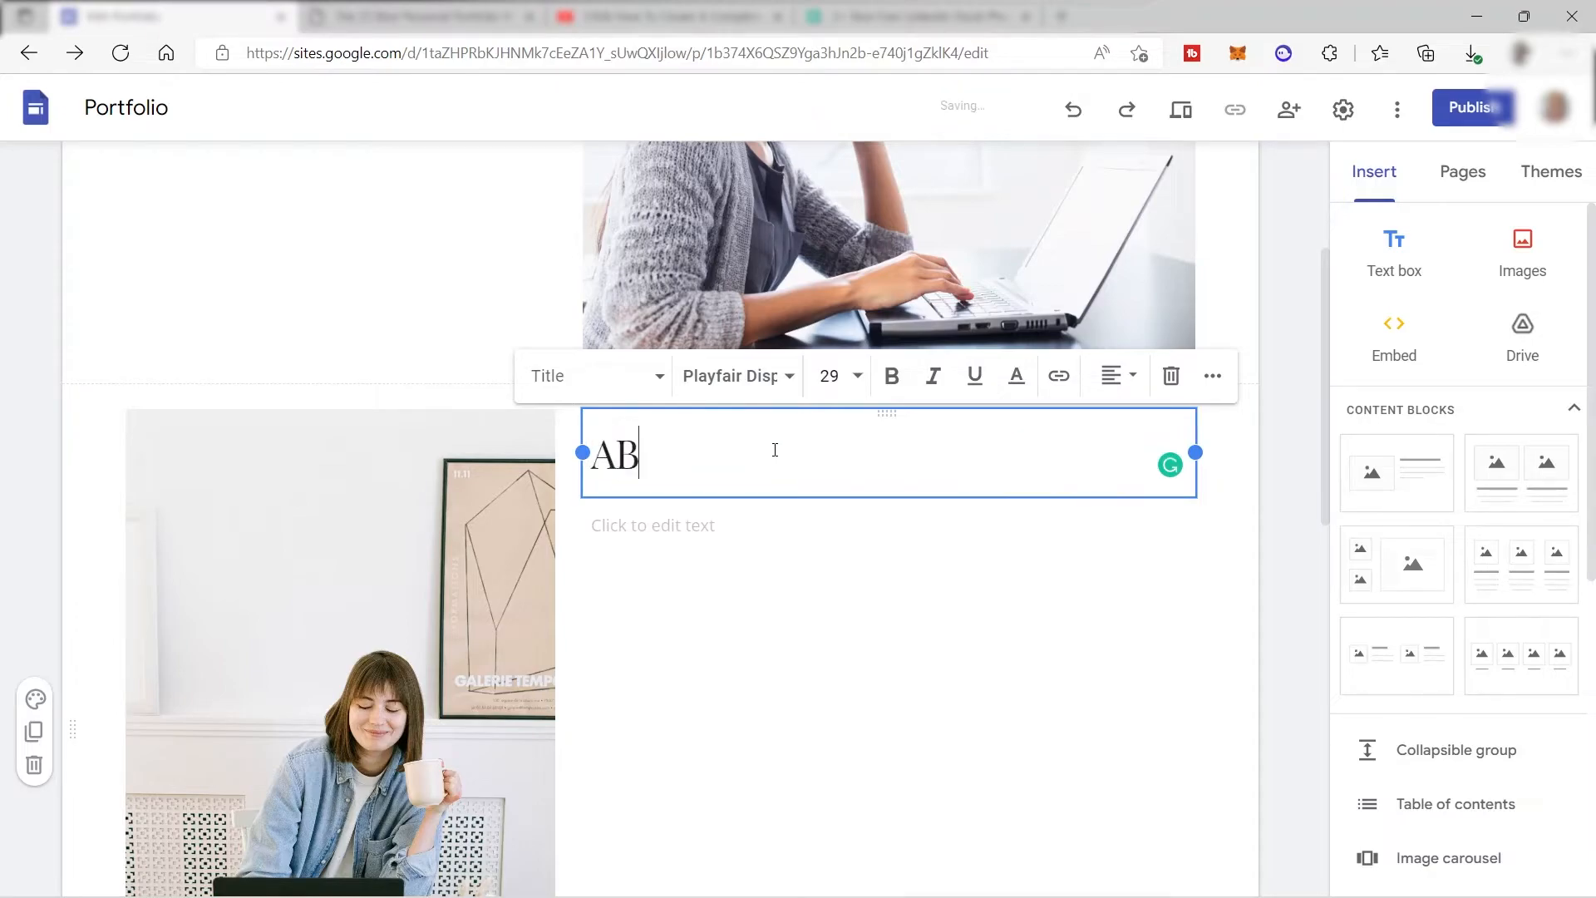
Copy the whole paragraph about personal websites from the Notepad window into the body text under the ABOUT ME title
left_click(716, 526)
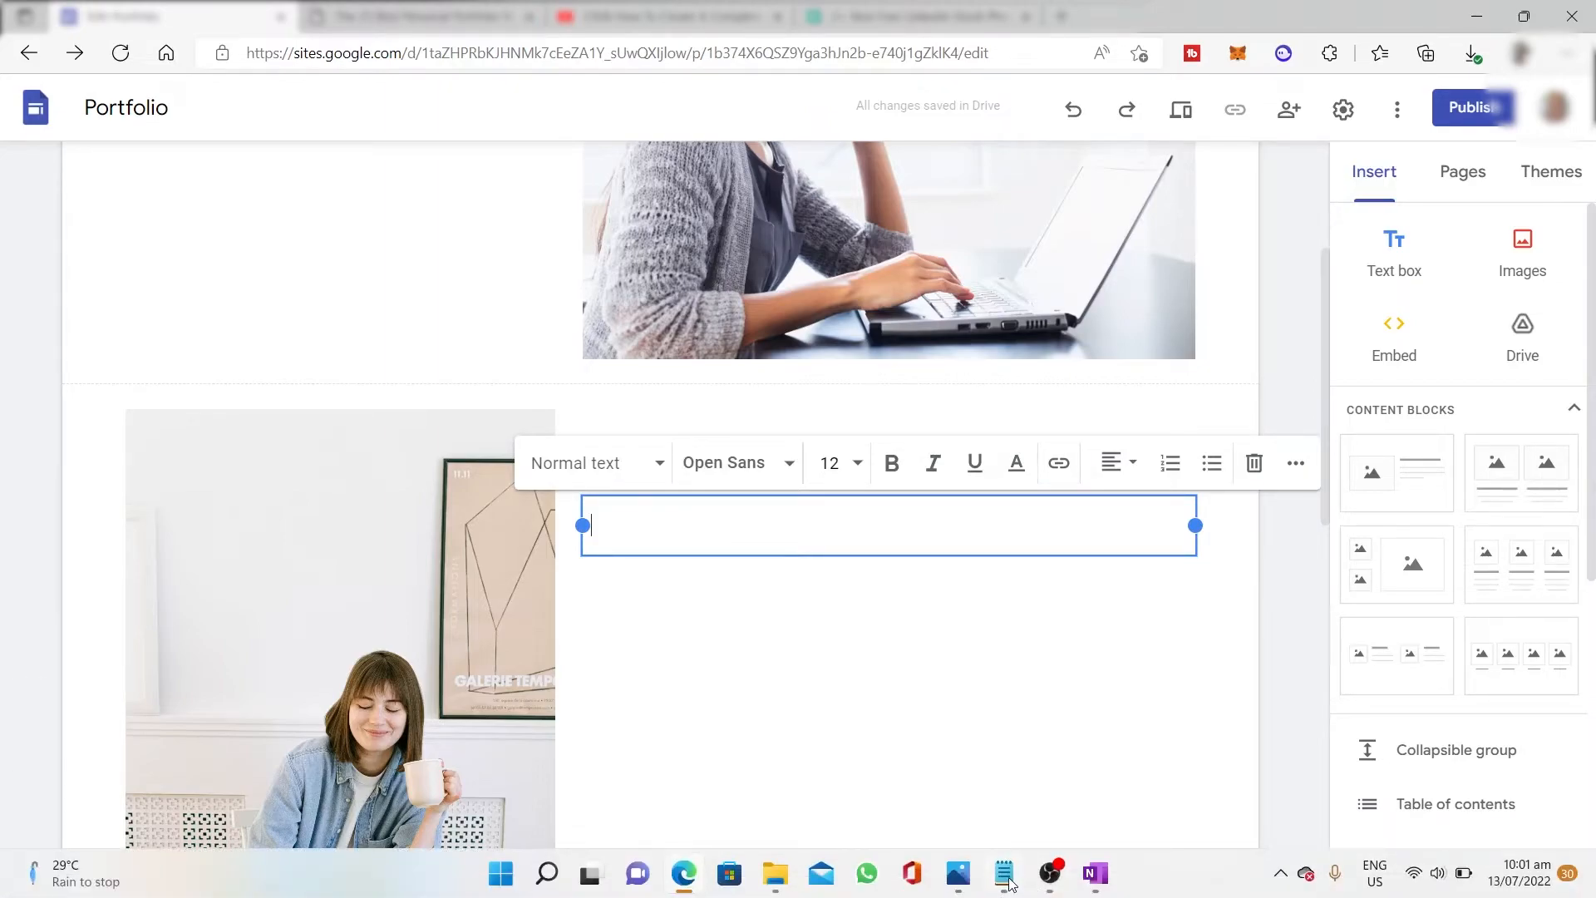
left_click(1004, 887)
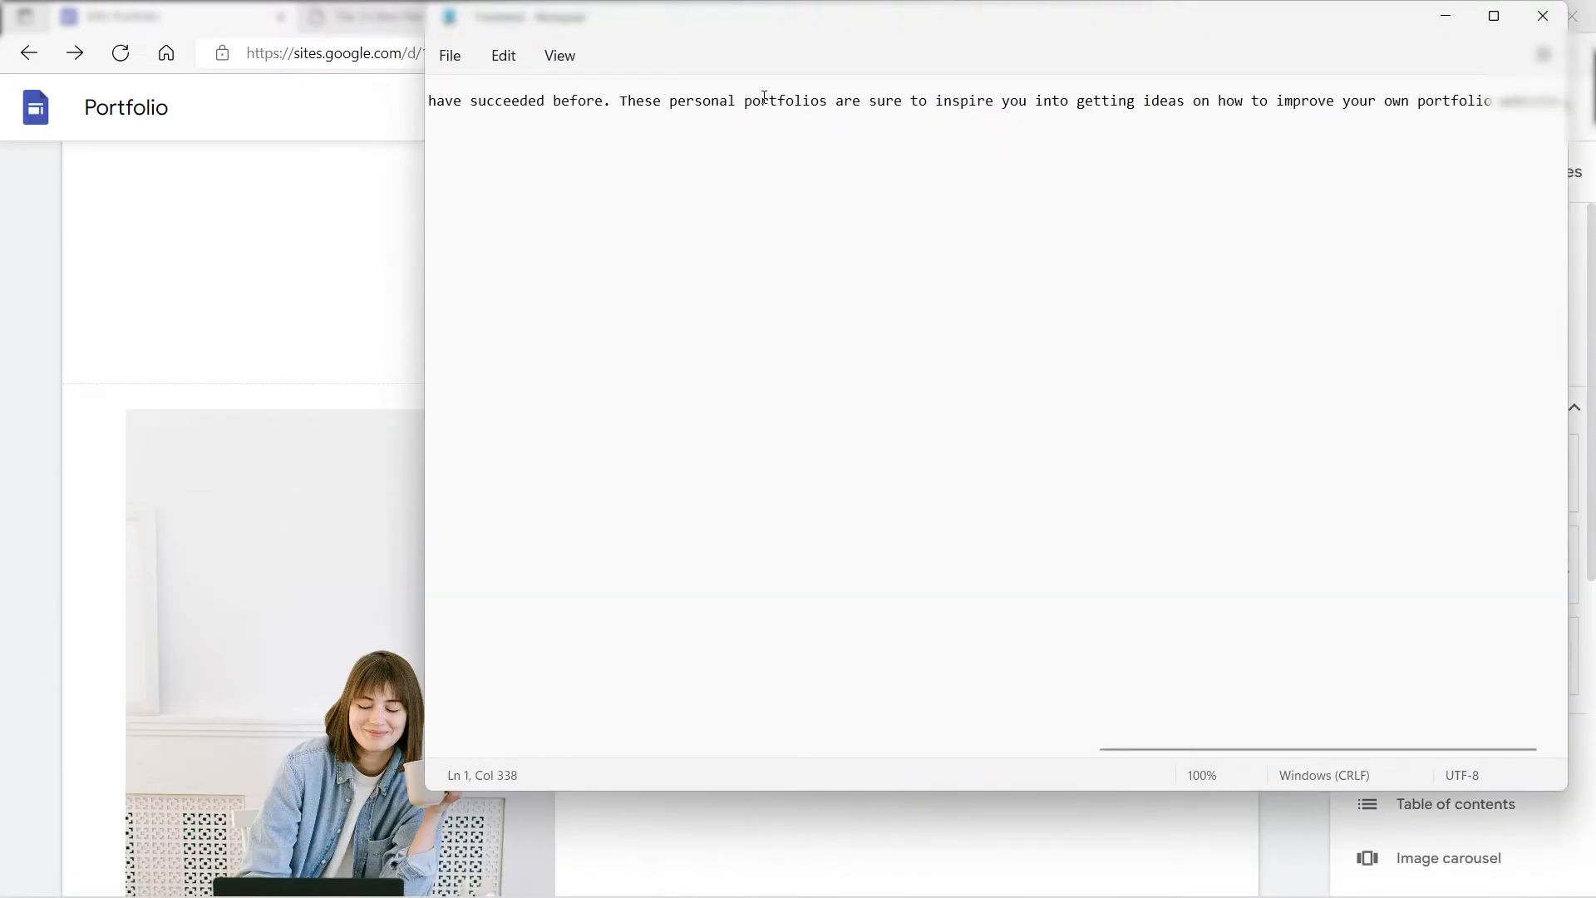
key("ctrl+a")
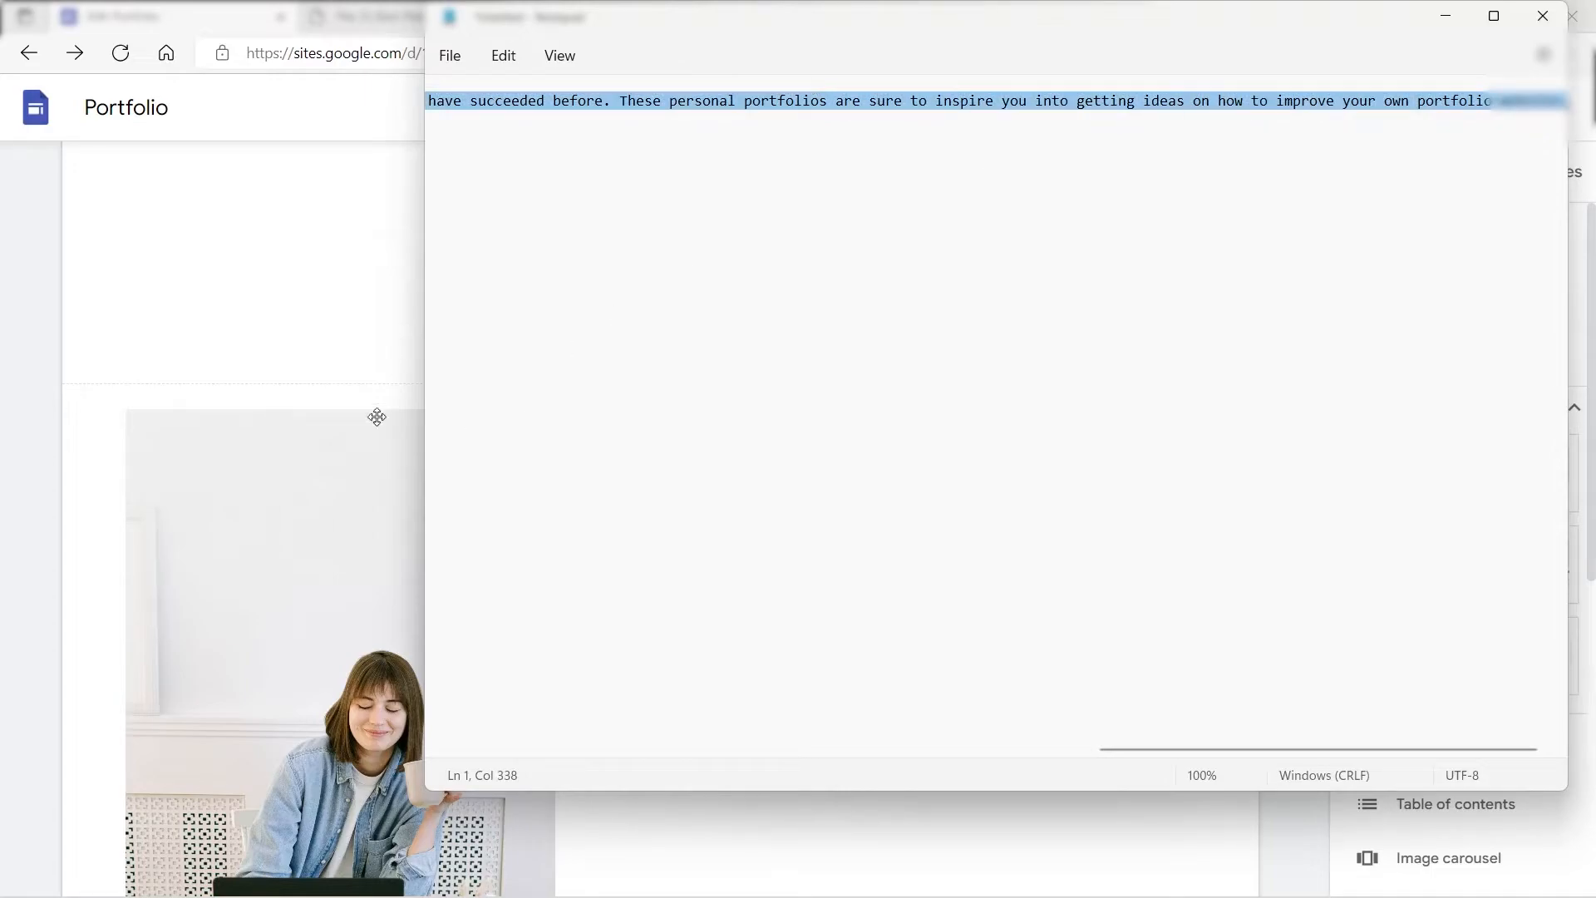
left_click(312, 309)
left_click(656, 526)
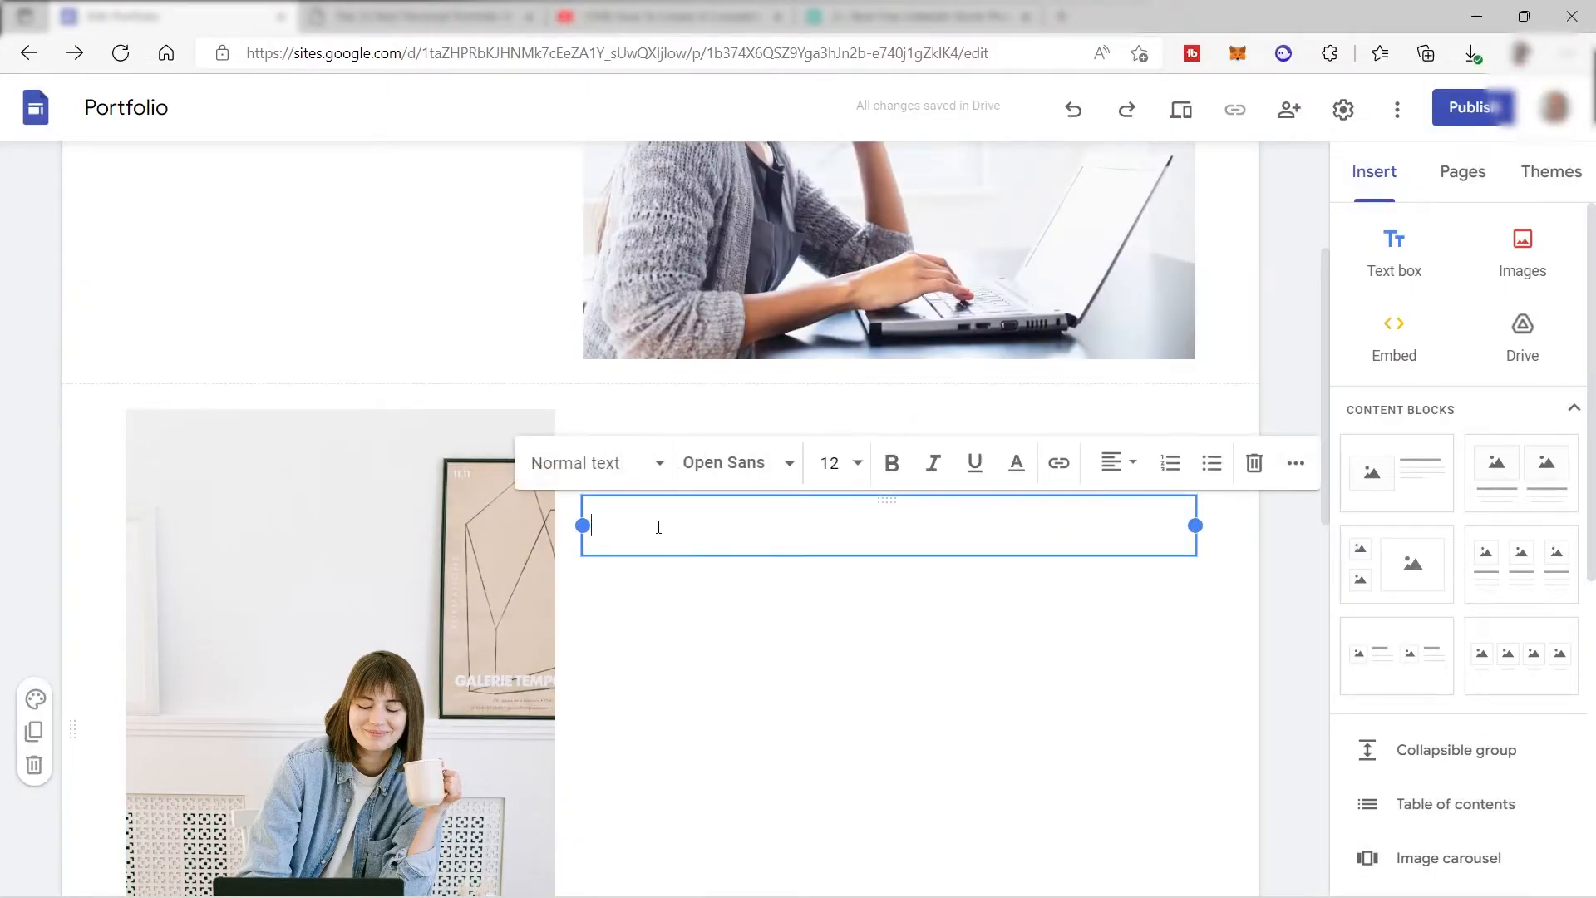
type("Personal websites play an important role in giving an individual the opportunity to tell their story. Individuals who want to achieve the best personal websites can derive inspiration from people who have succeeded before. These personal portfolios are sure to inspire you into getting ideas on how to improve your own portfolio website.")
scroll(950, 615, "down", 3)
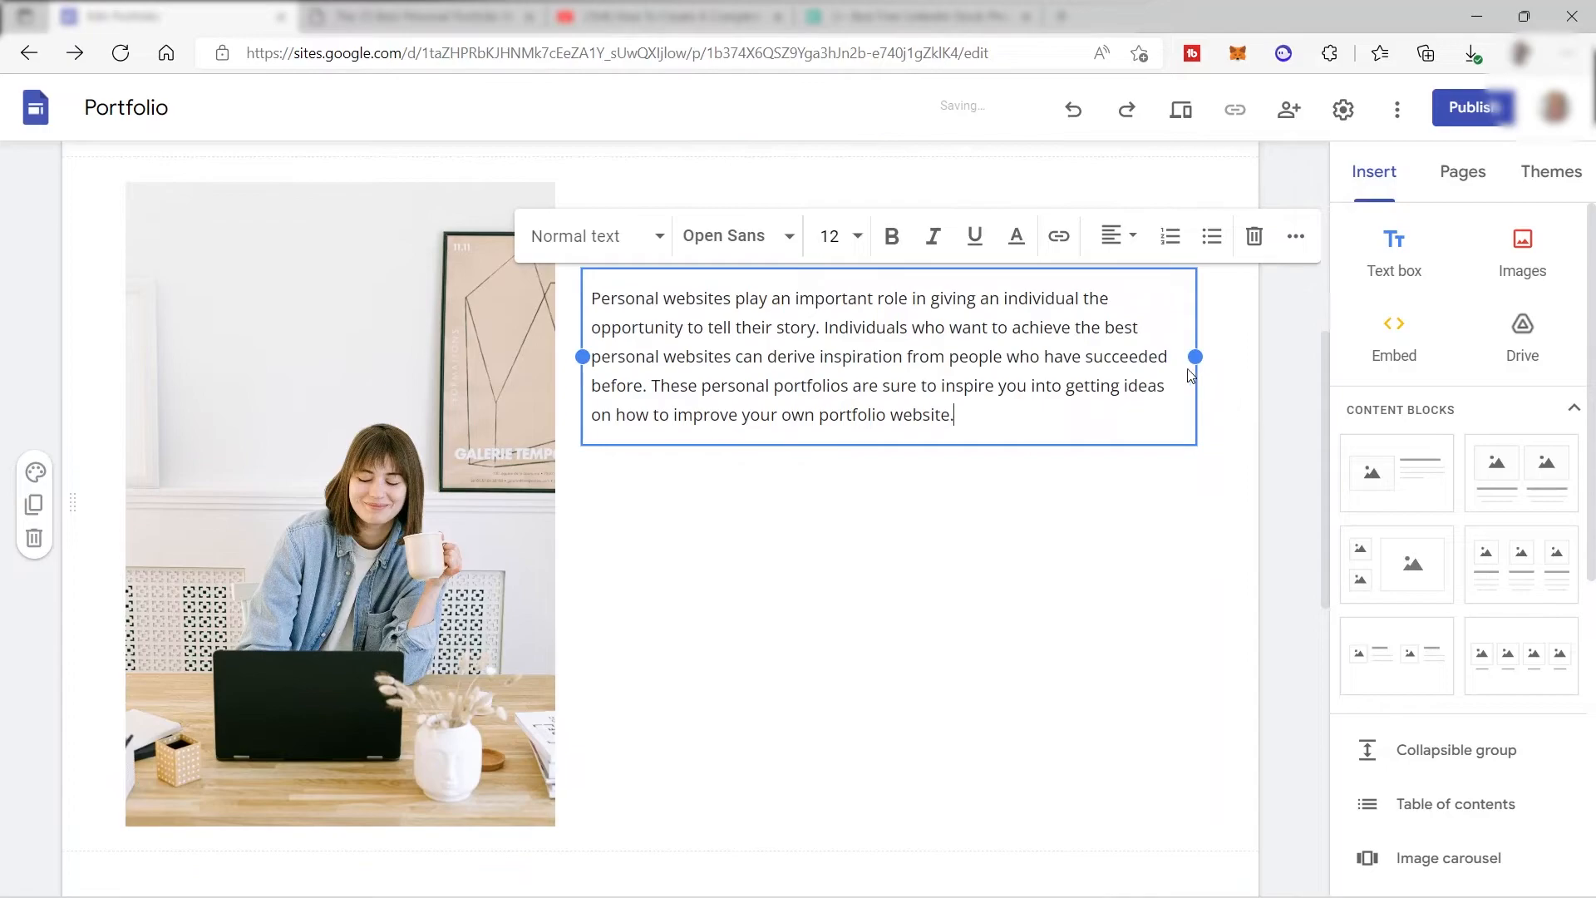
left_click_drag(1203, 354, 1139, 367)
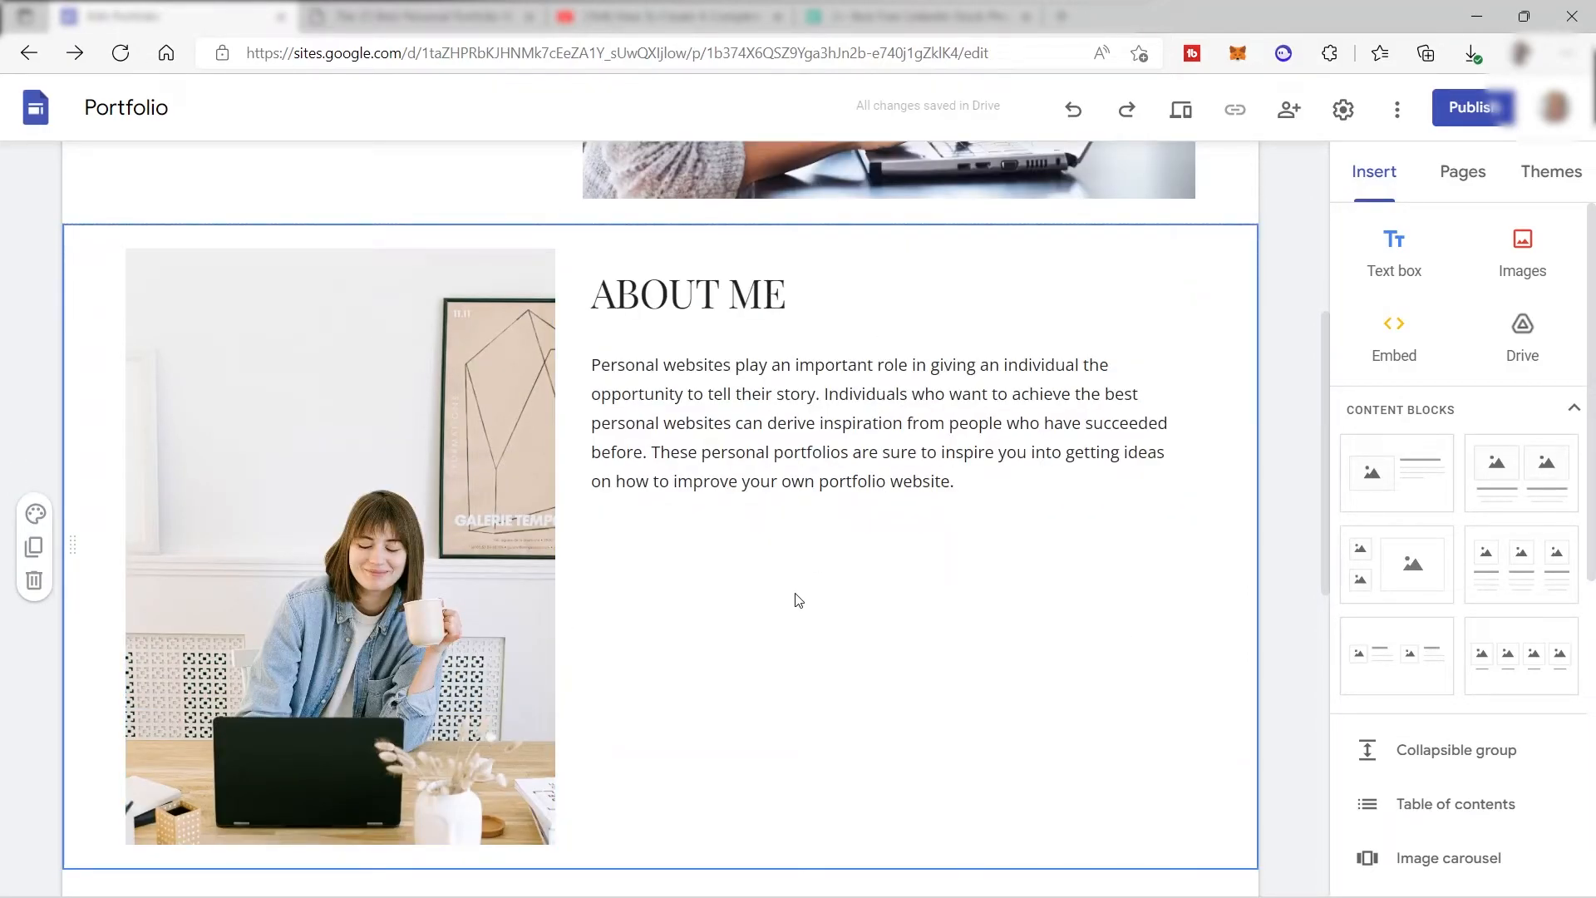
Shorten the ABOUT ME photo from its lower edge and shift the picture upward within its crop to show the laptop
left_click(489, 586)
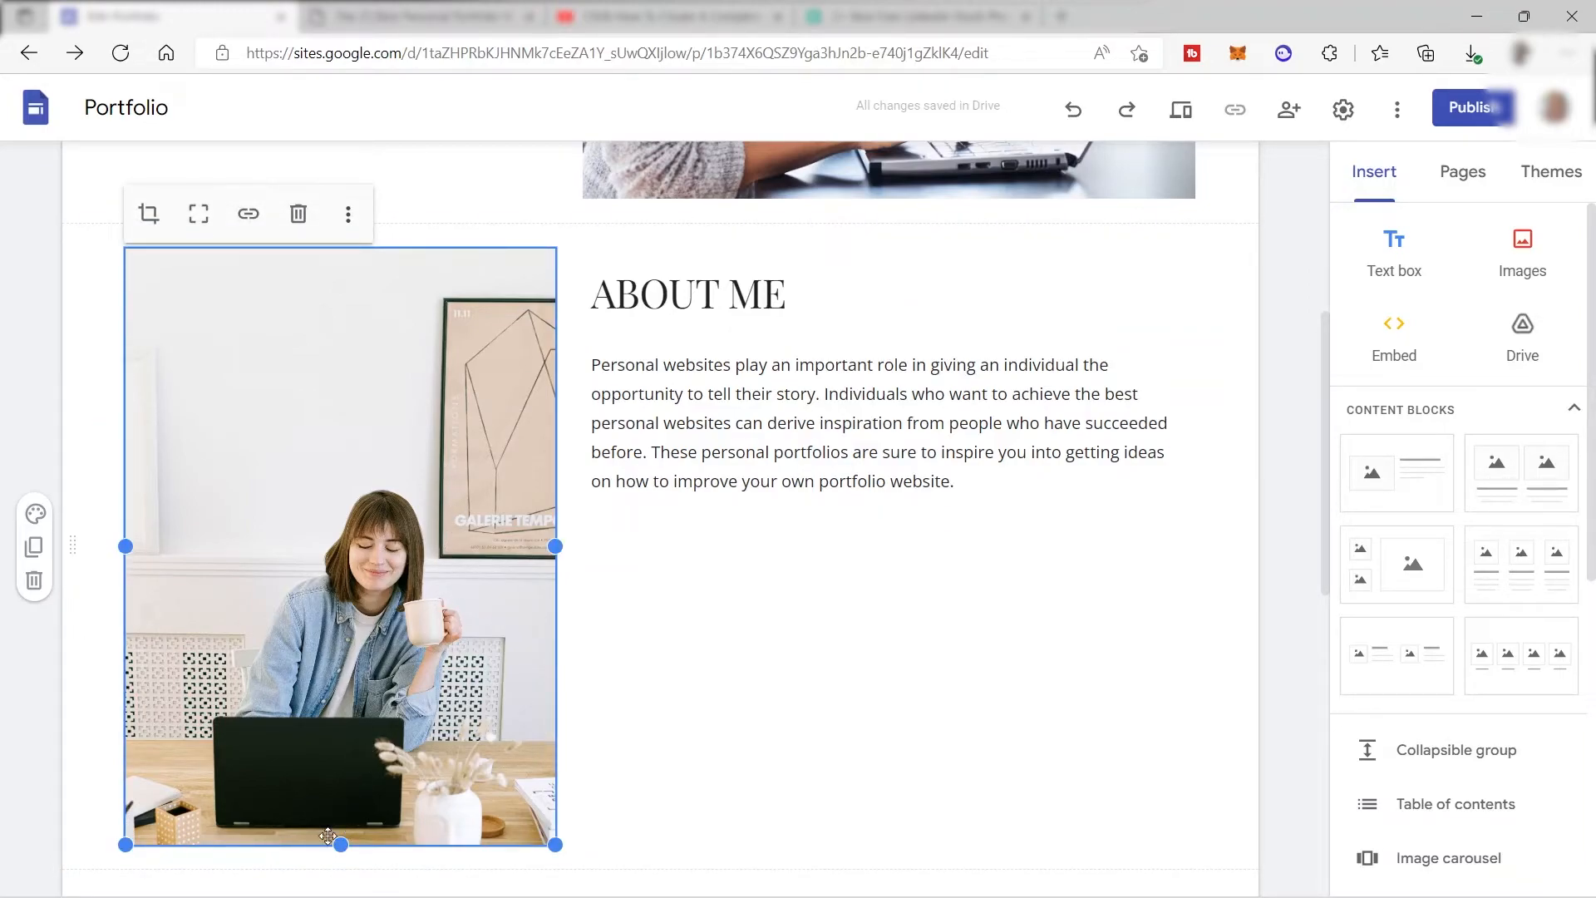
left_click_drag(341, 847, 393, 669)
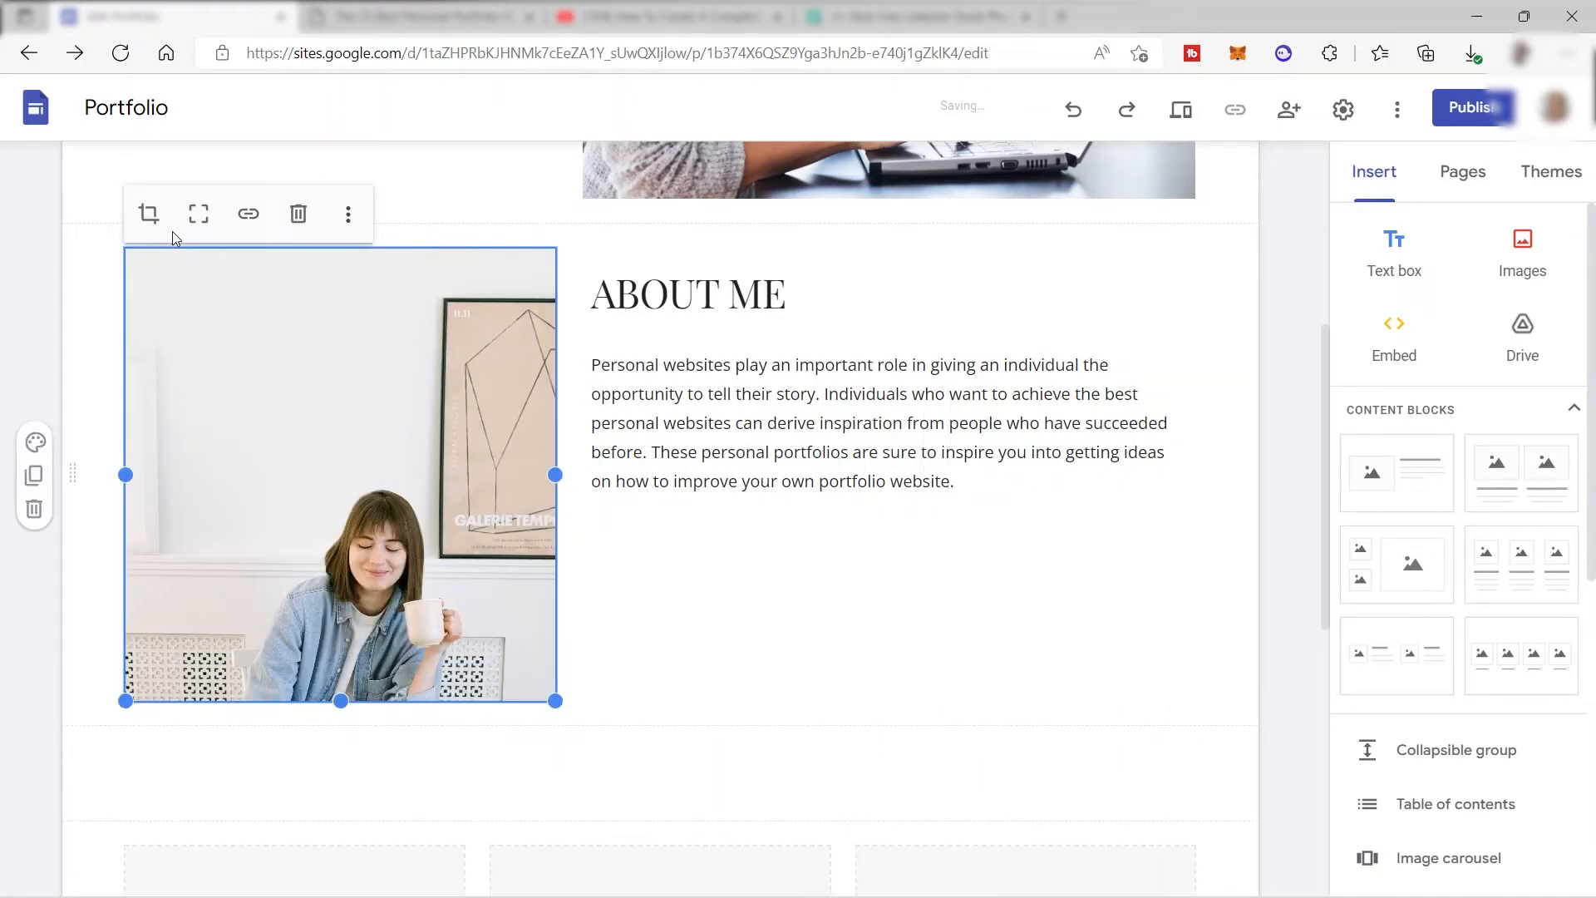
left_click(160, 222)
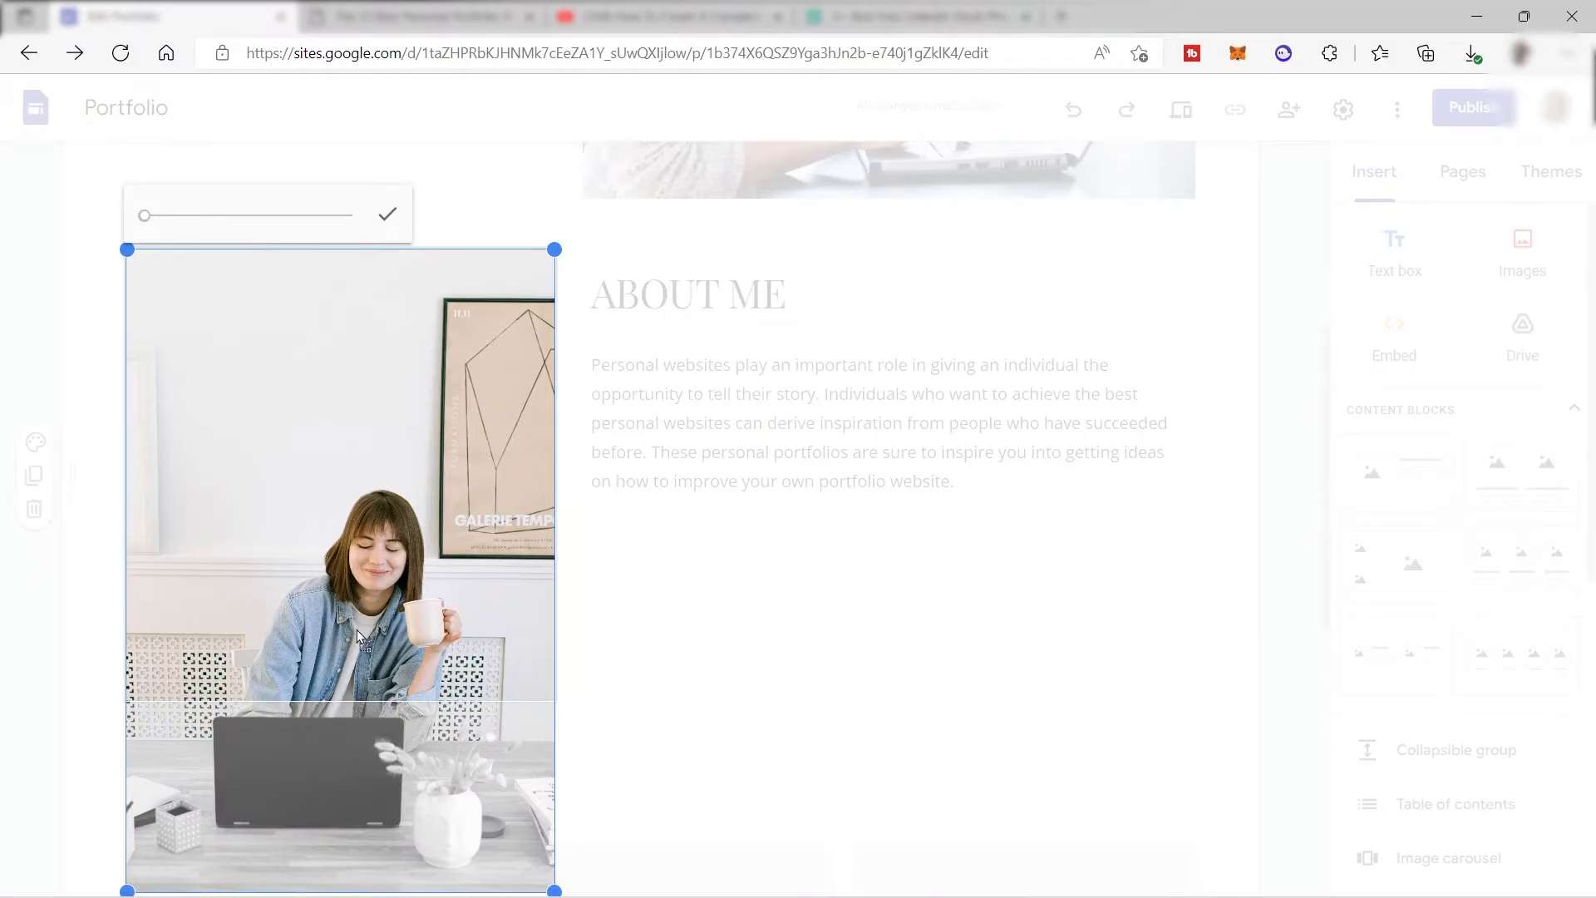
left_click_drag(350, 698, 362, 513)
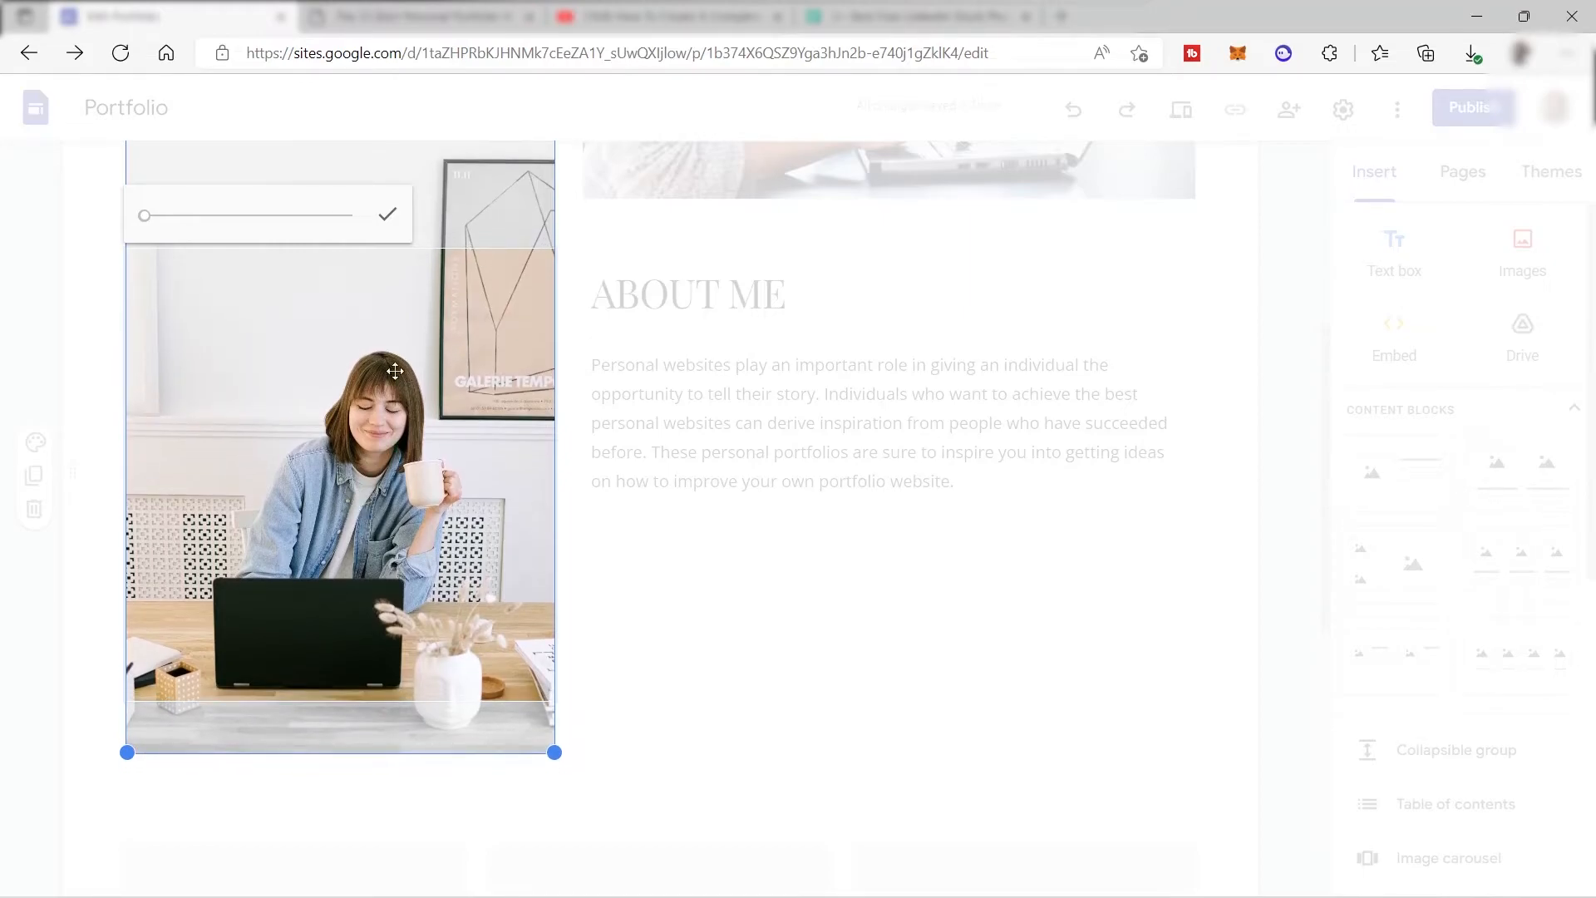
left_click(384, 217)
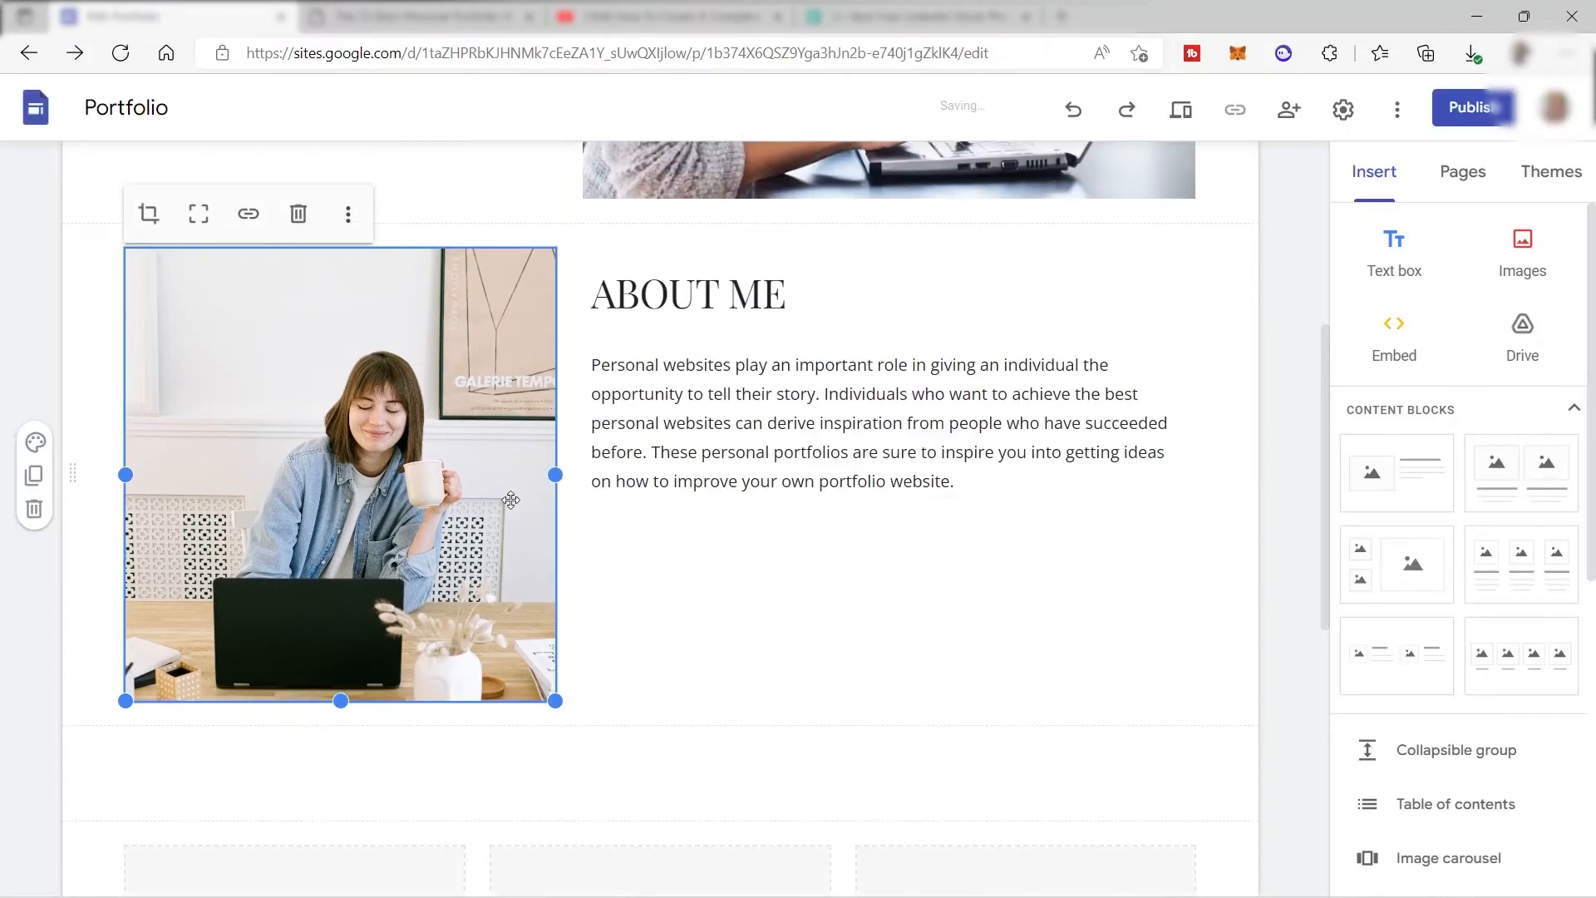
scroll(881, 586, "down", 3)
scroll(794, 417, "up", 4)
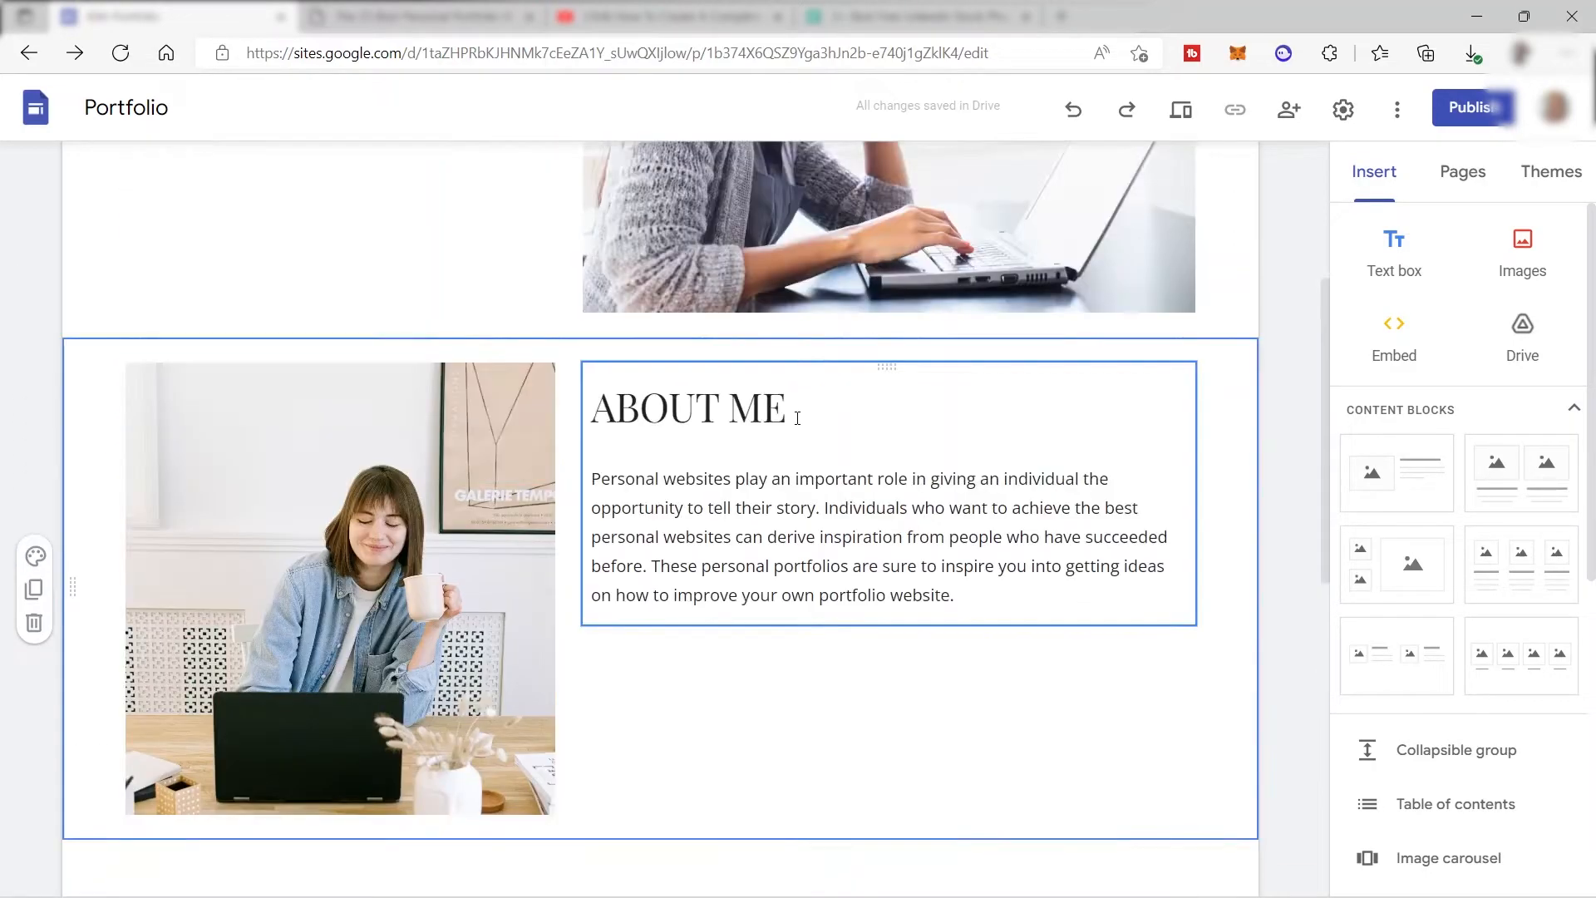
Enter "SERVICES" in the empty text section above the three image placeholders and center it
scroll(794, 416, "down", 6)
left_click(699, 448)
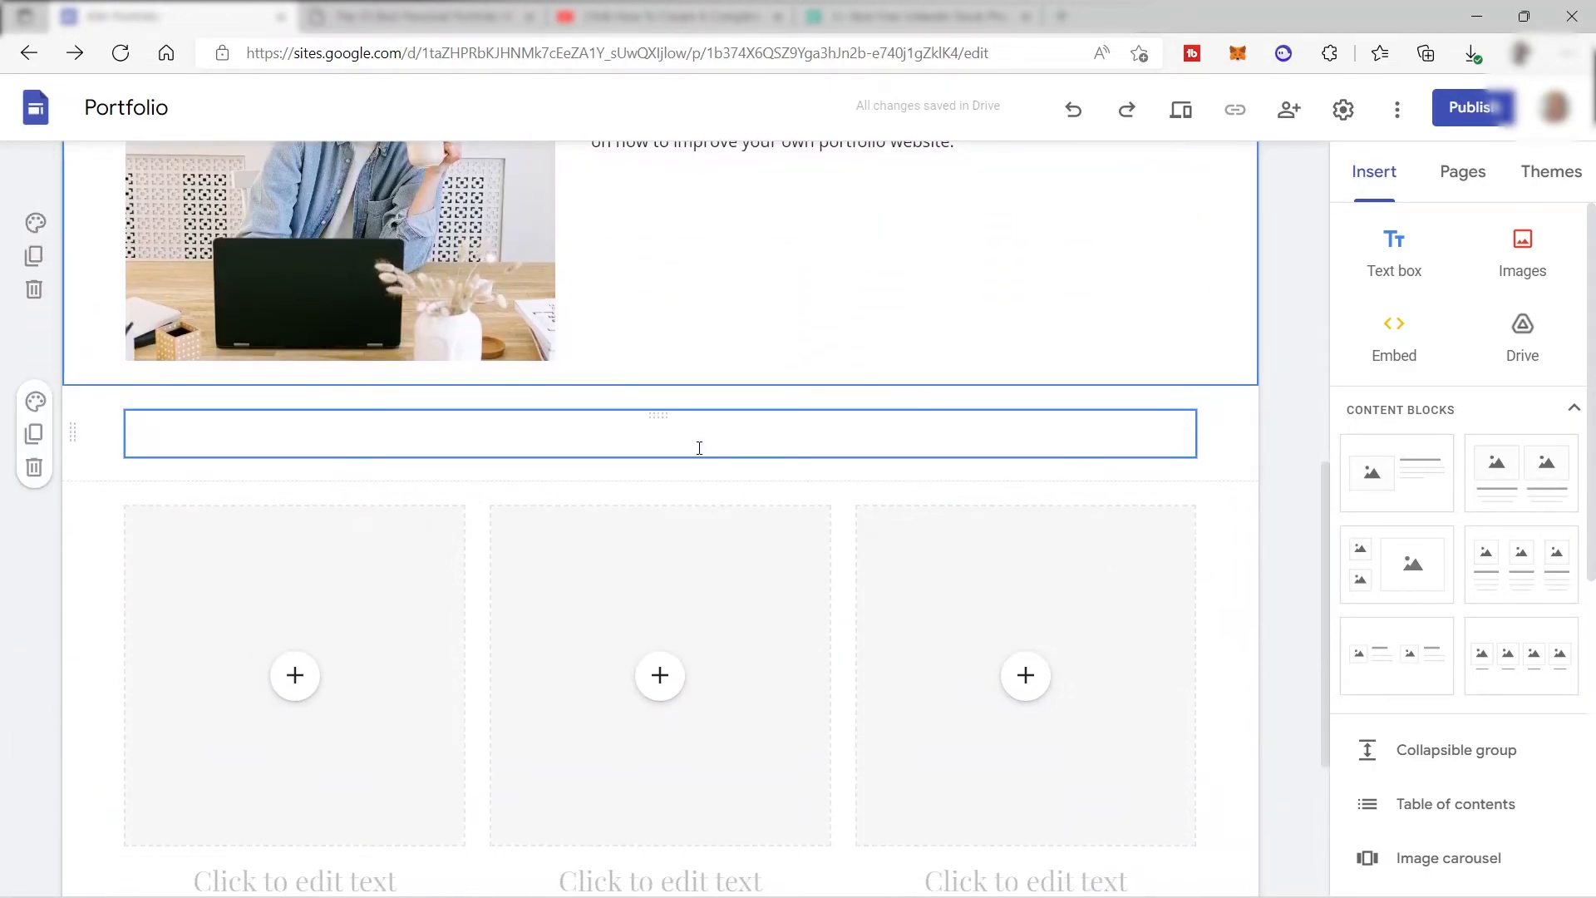
left_click(642, 432)
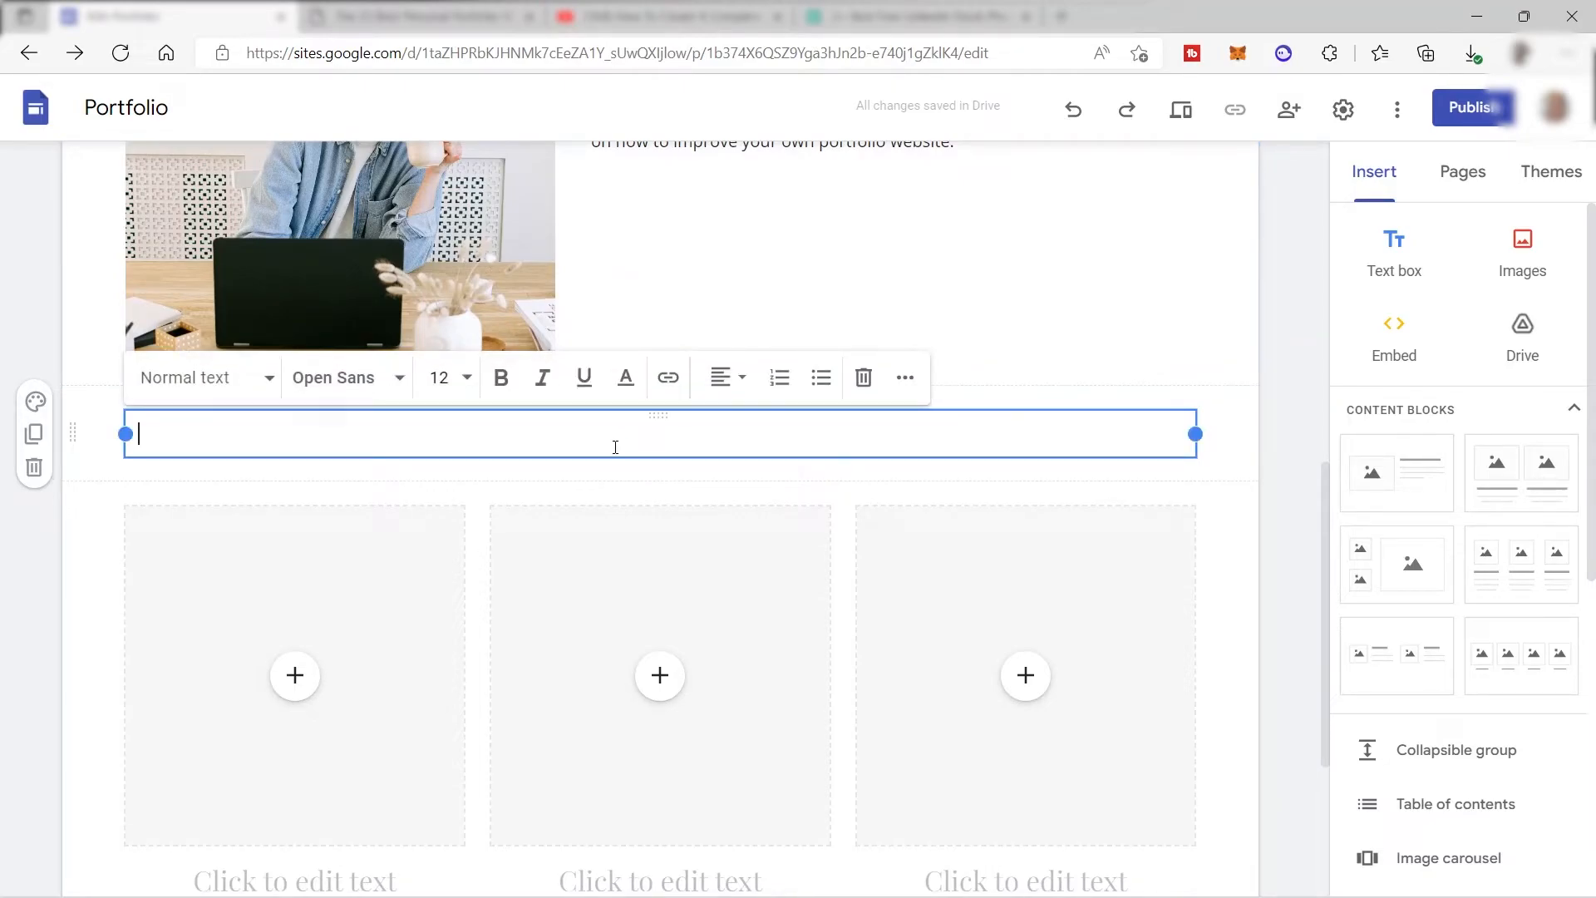
type("SERVICES")
left_click(742, 387)
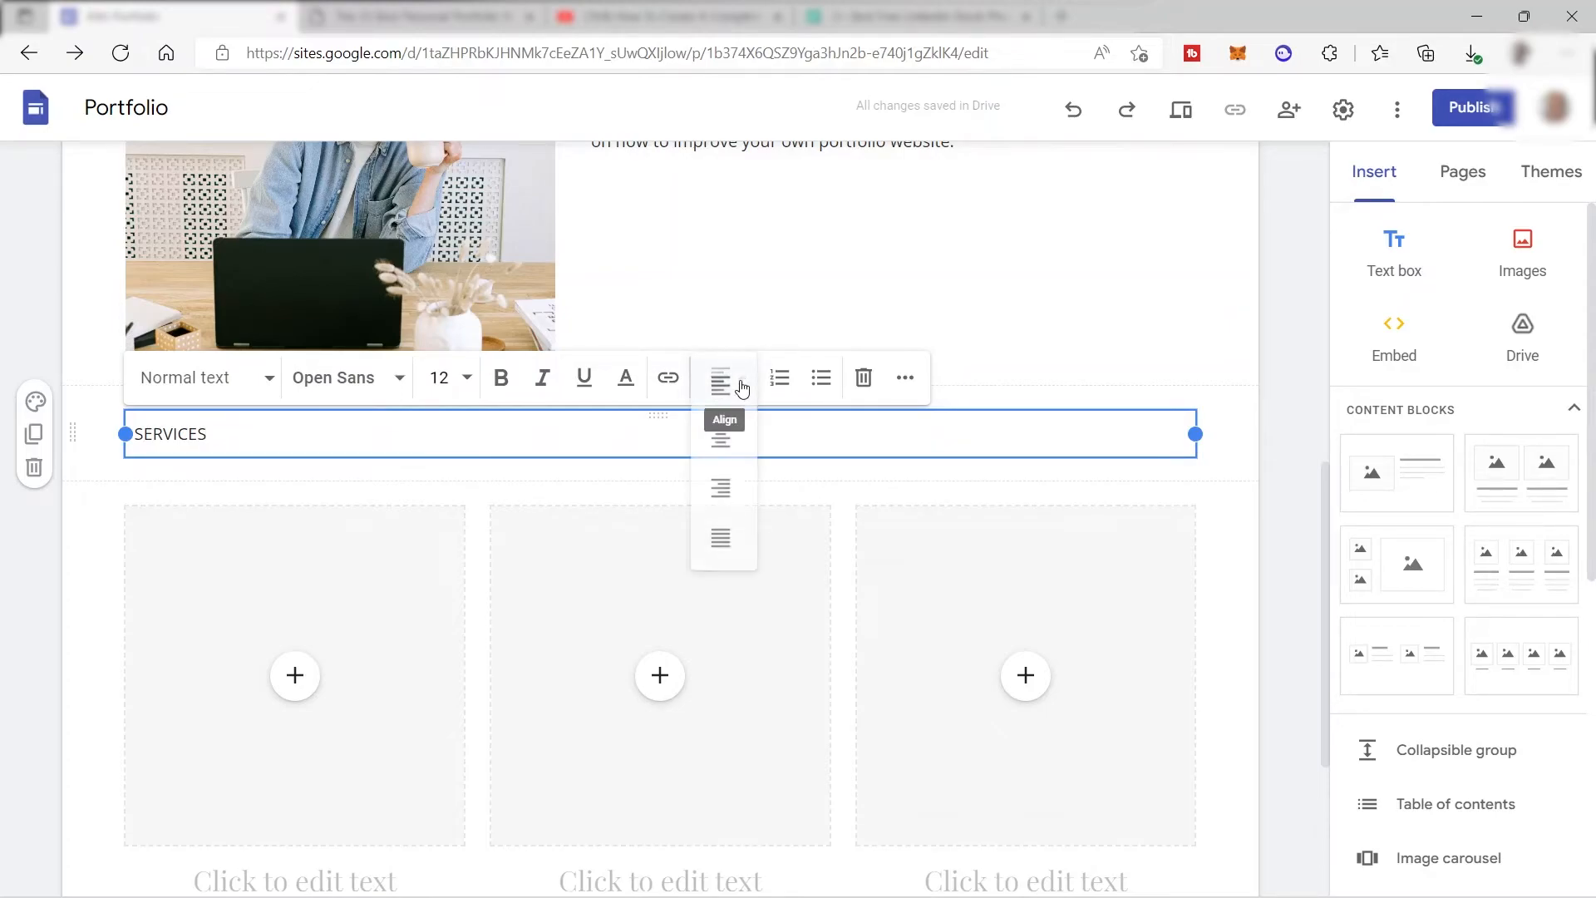
left_click(729, 451)
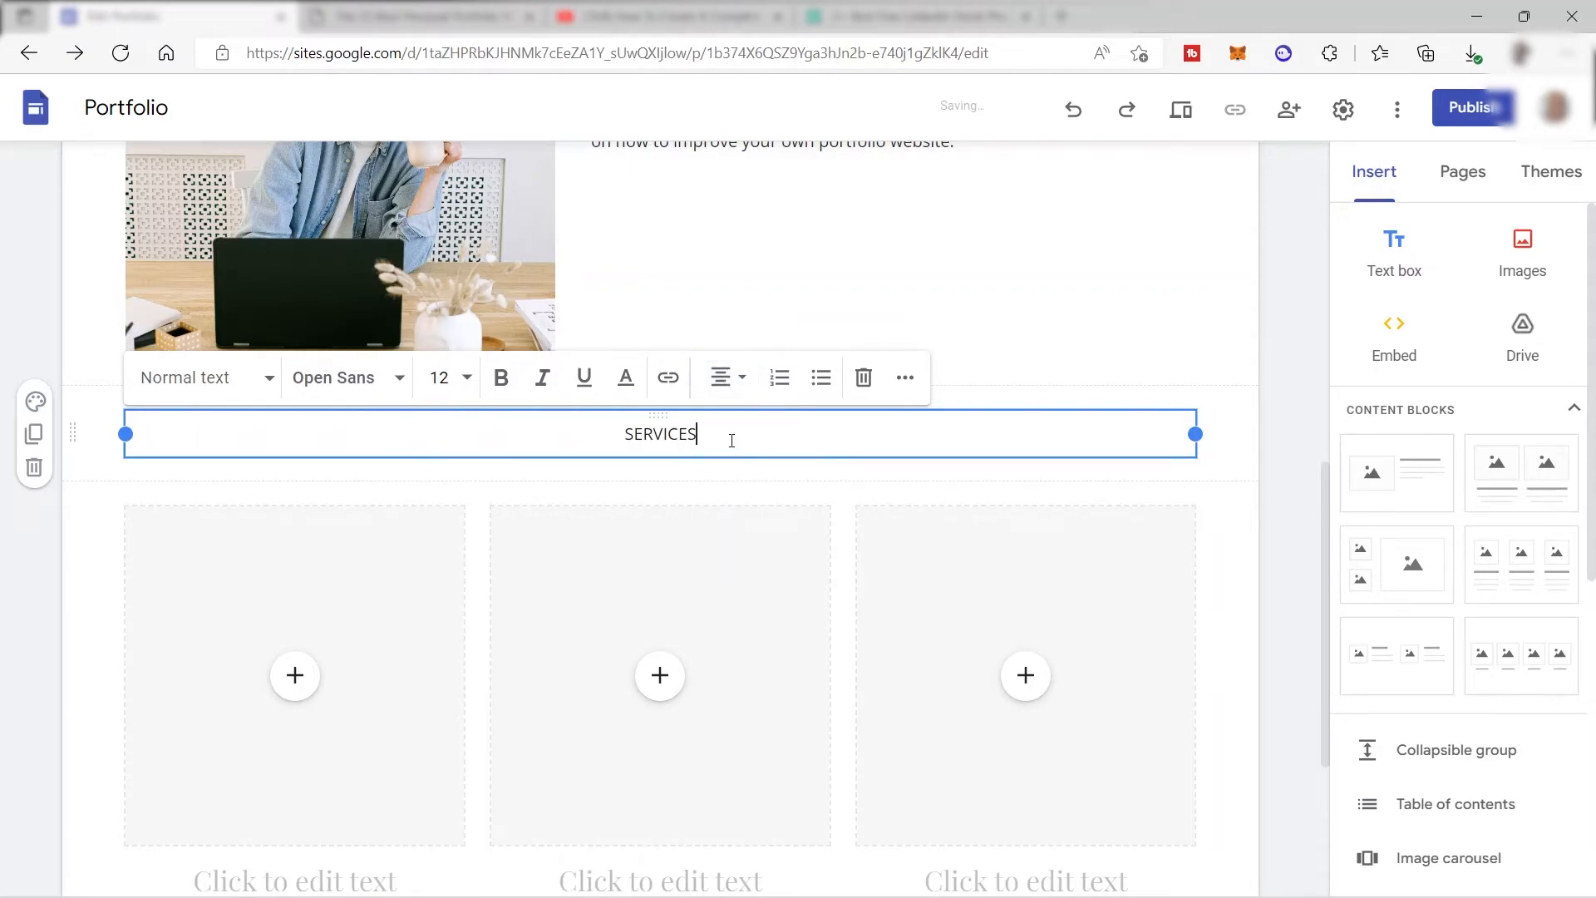
Apply the Heading style to the SERVICES text
key("shift+Left")
key("shift+Left")
key("shift+Left")
key("shift+Left")
key("shift+Left")
key("shift+Left")
key("shift+Left")
key("shift+Left")
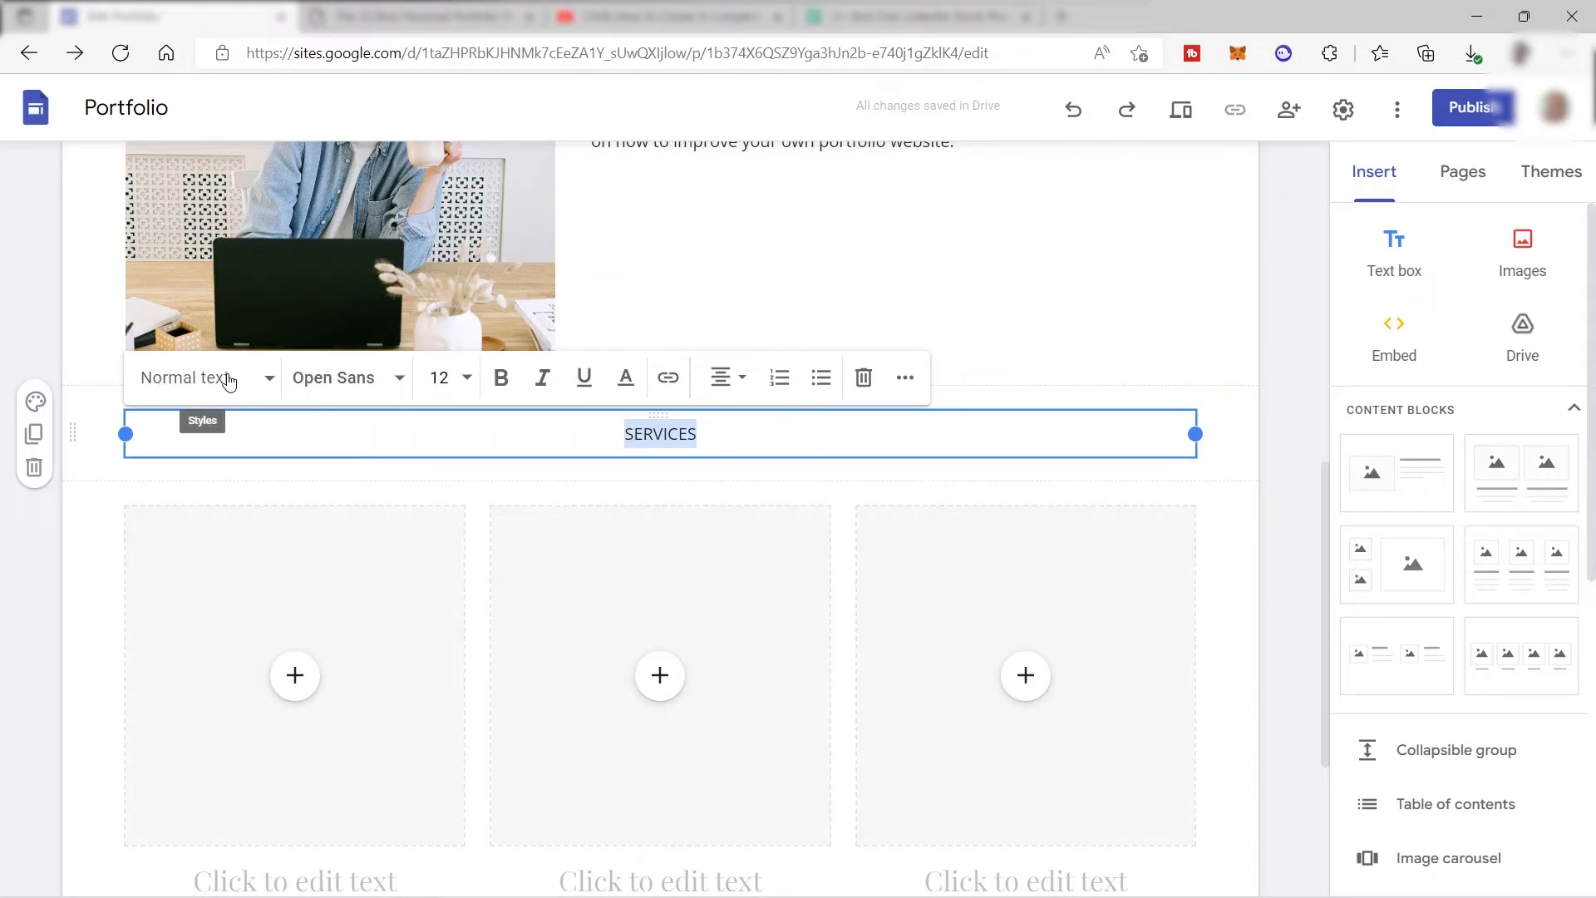
left_click(255, 388)
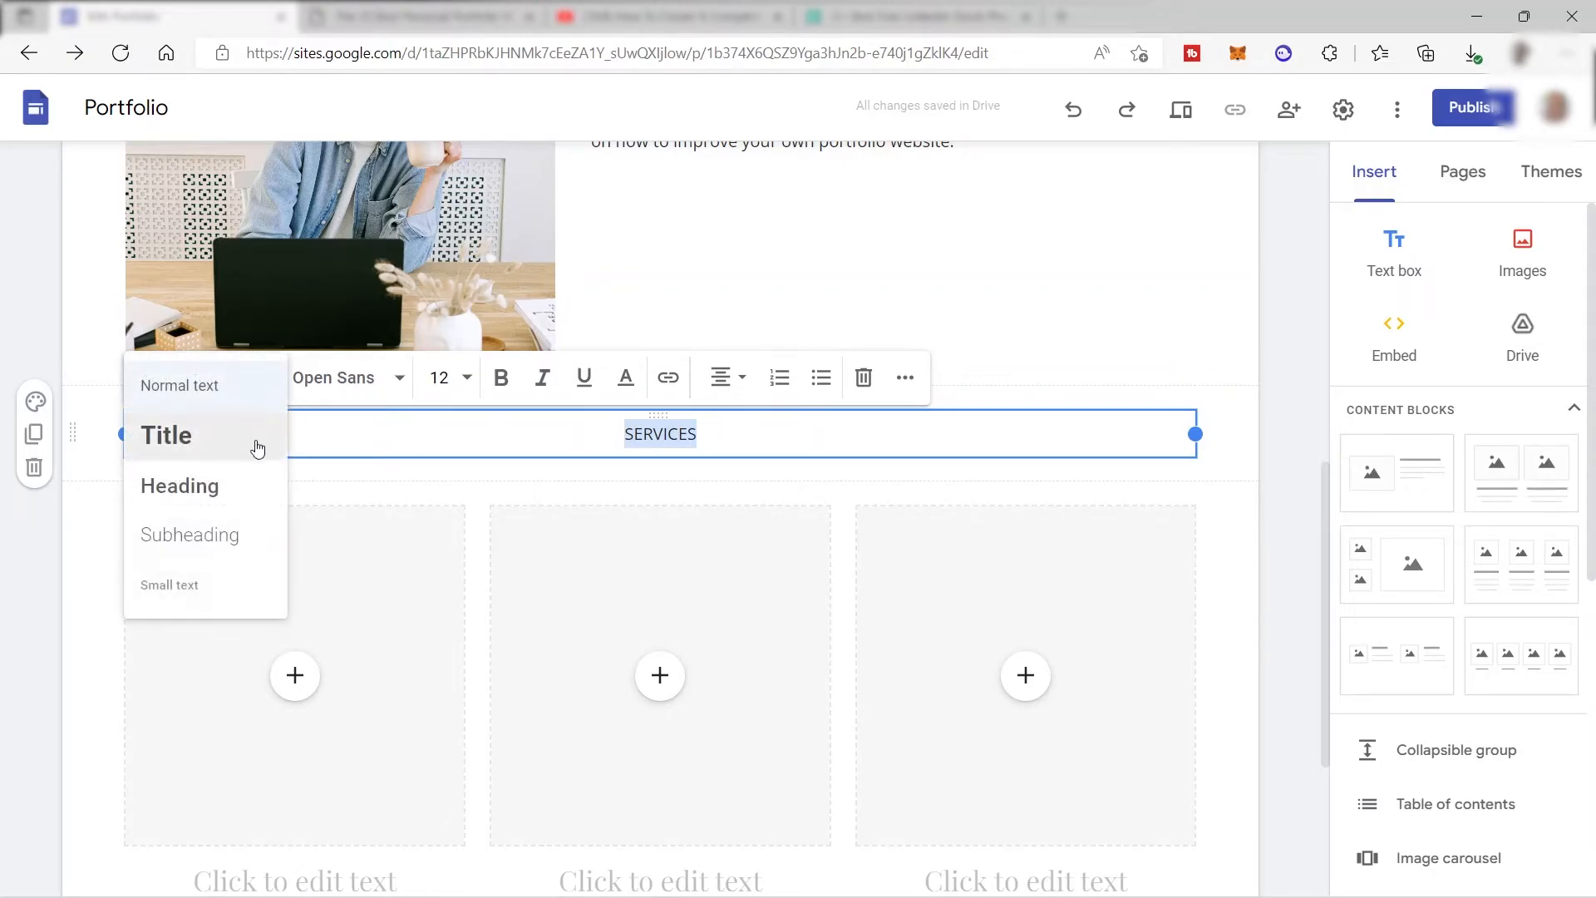
left_click(204, 489)
scroll(504, 635, "down", 3)
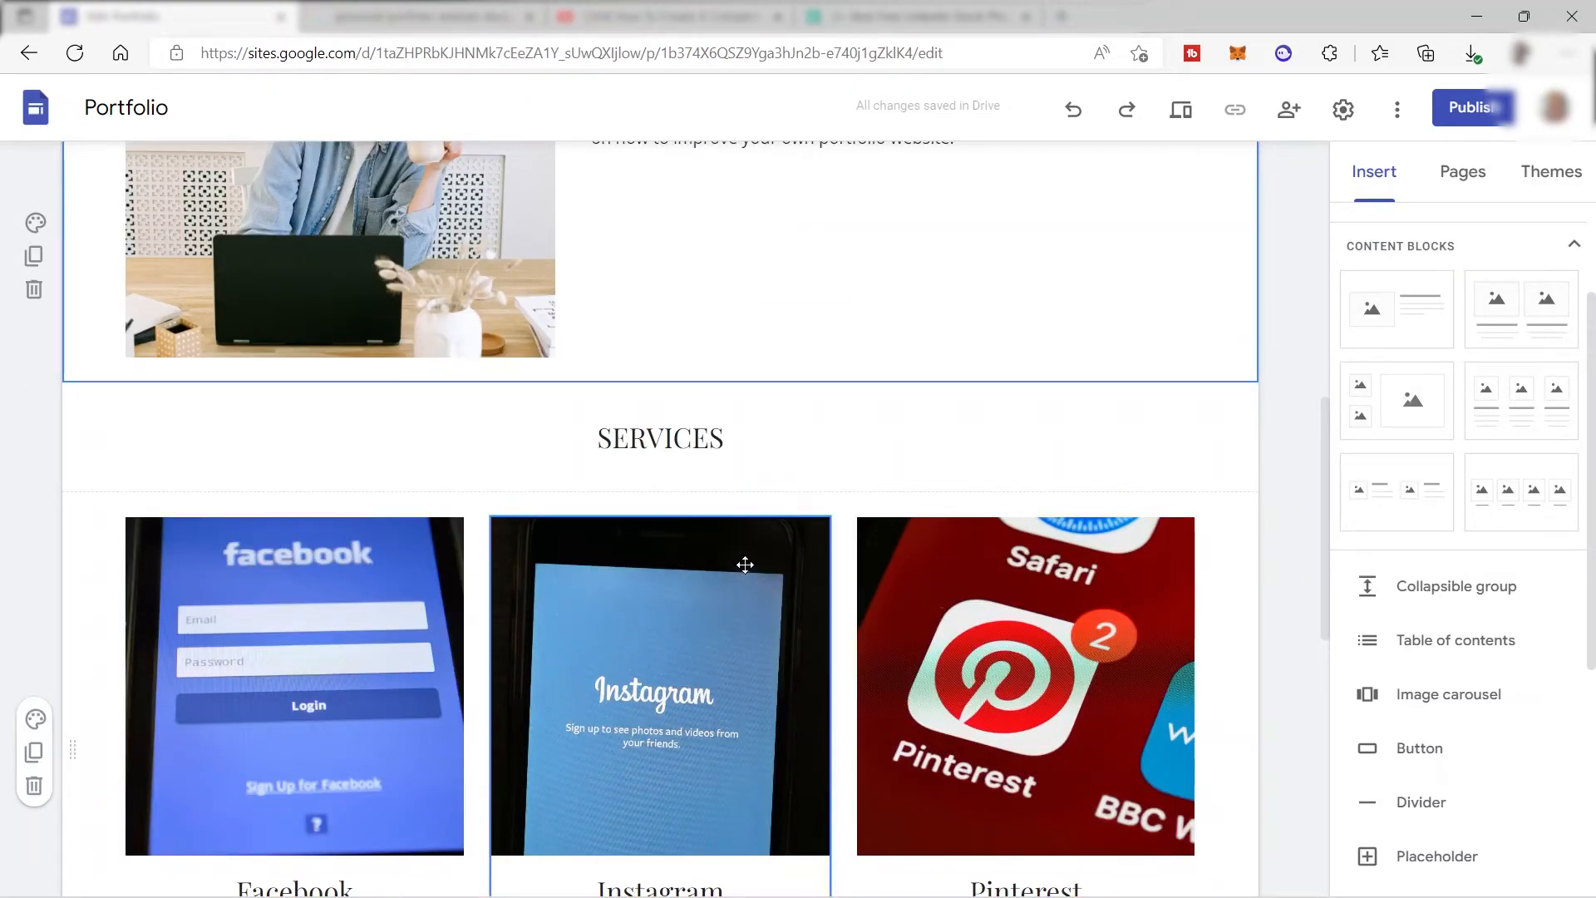
Insert a button named "Hire Me" that links to the site's Contact Info page
scroll(723, 581, "down", 6)
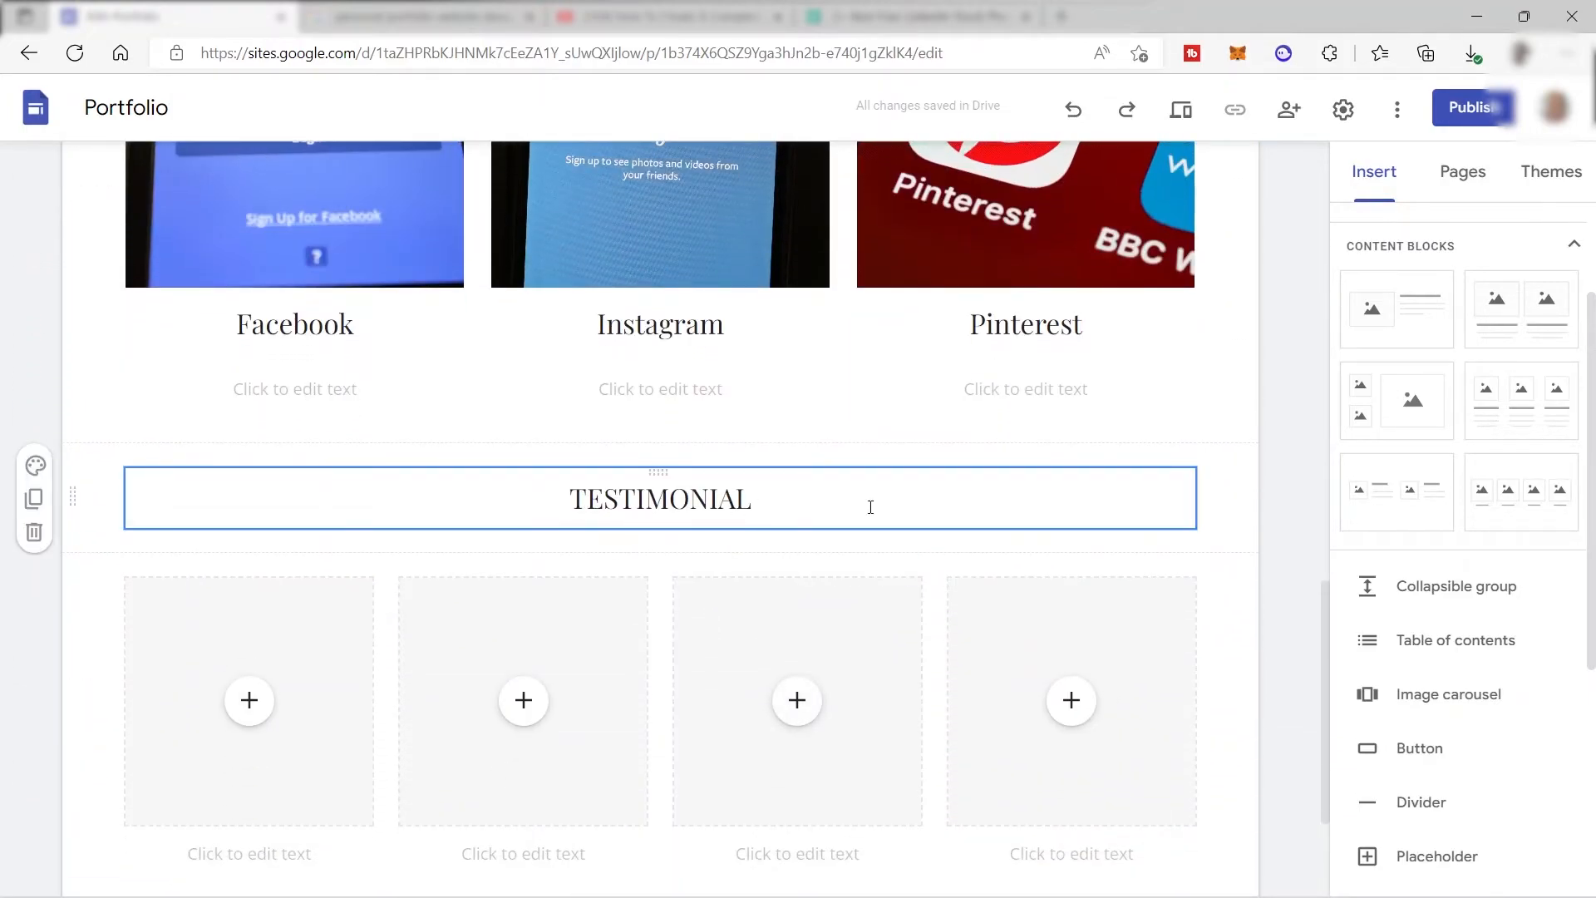
scroll(321, 557, "down", 1)
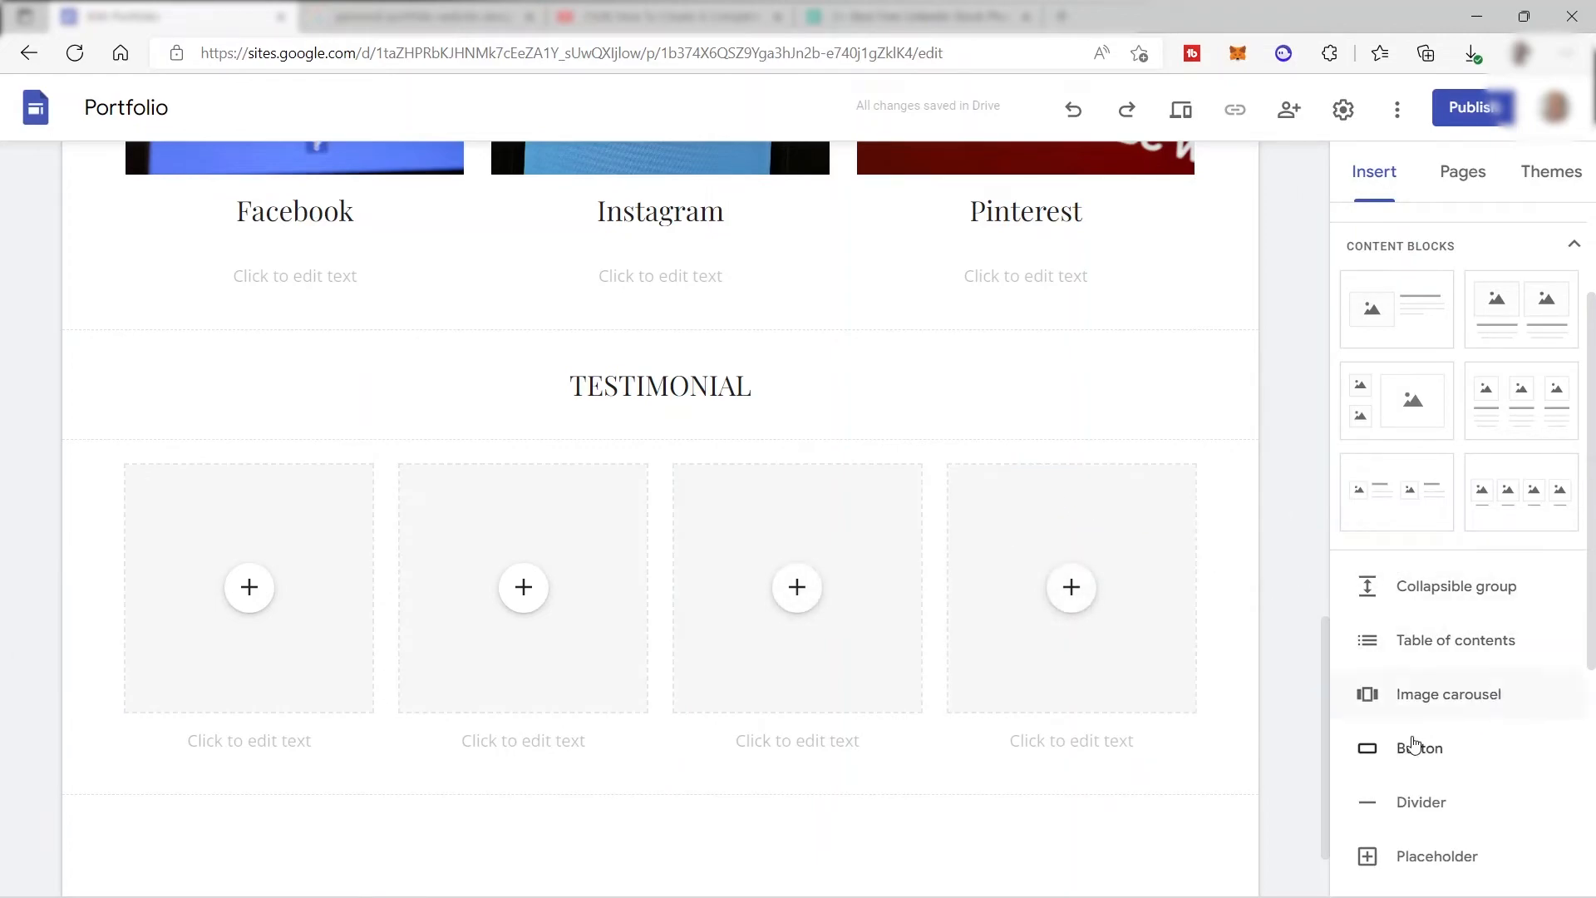
scroll(1215, 723, "down", 1)
left_click(1464, 745)
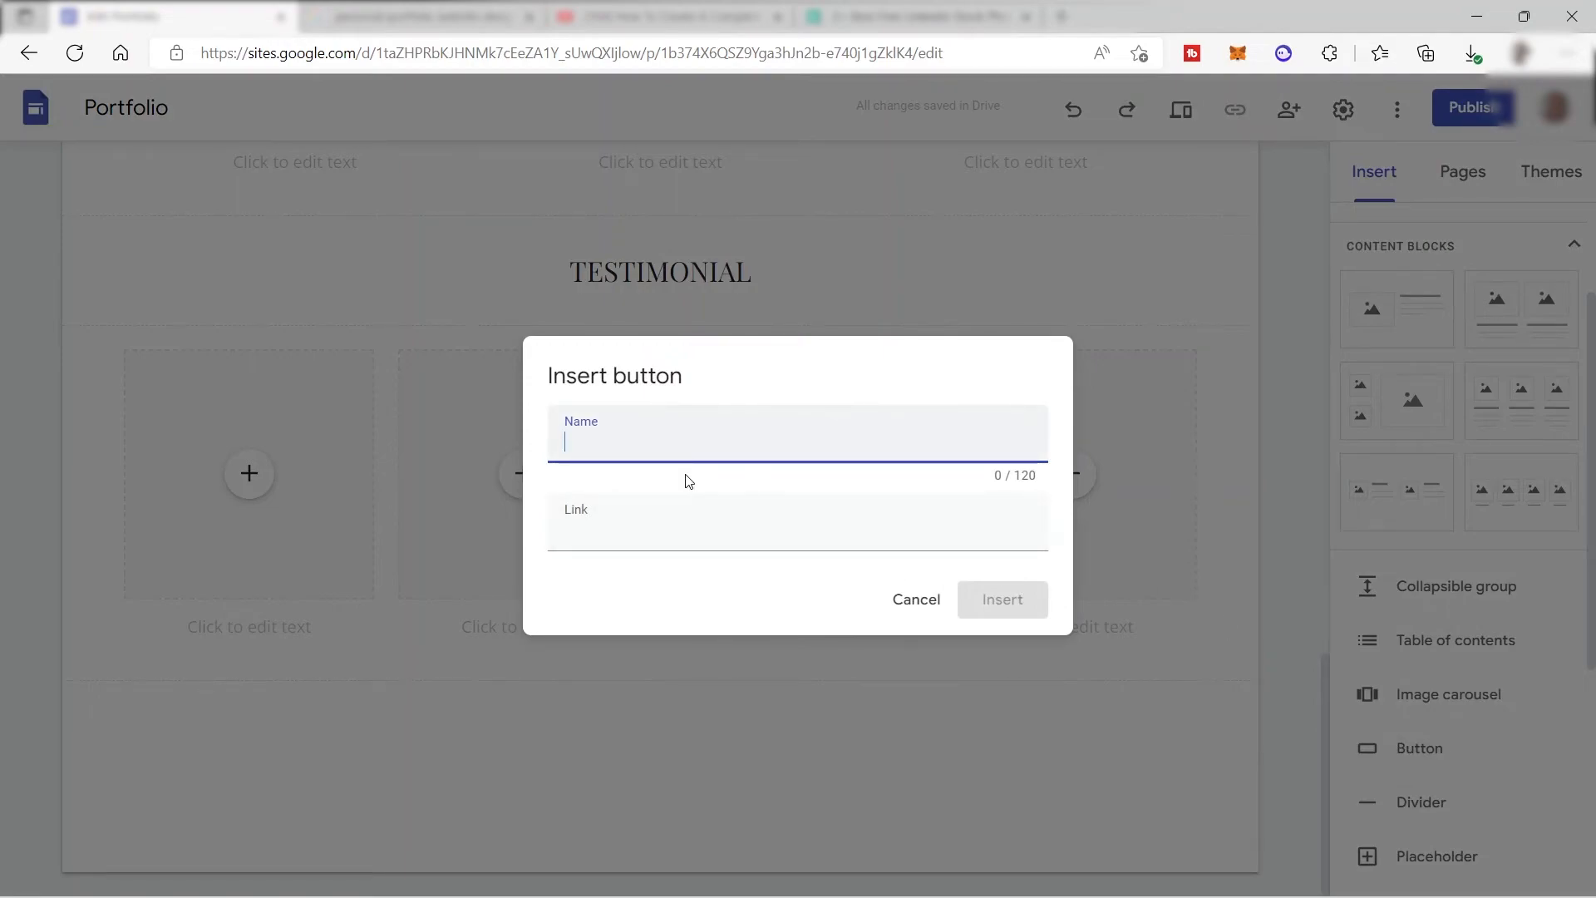
type("Hire Me")
left_click(688, 538)
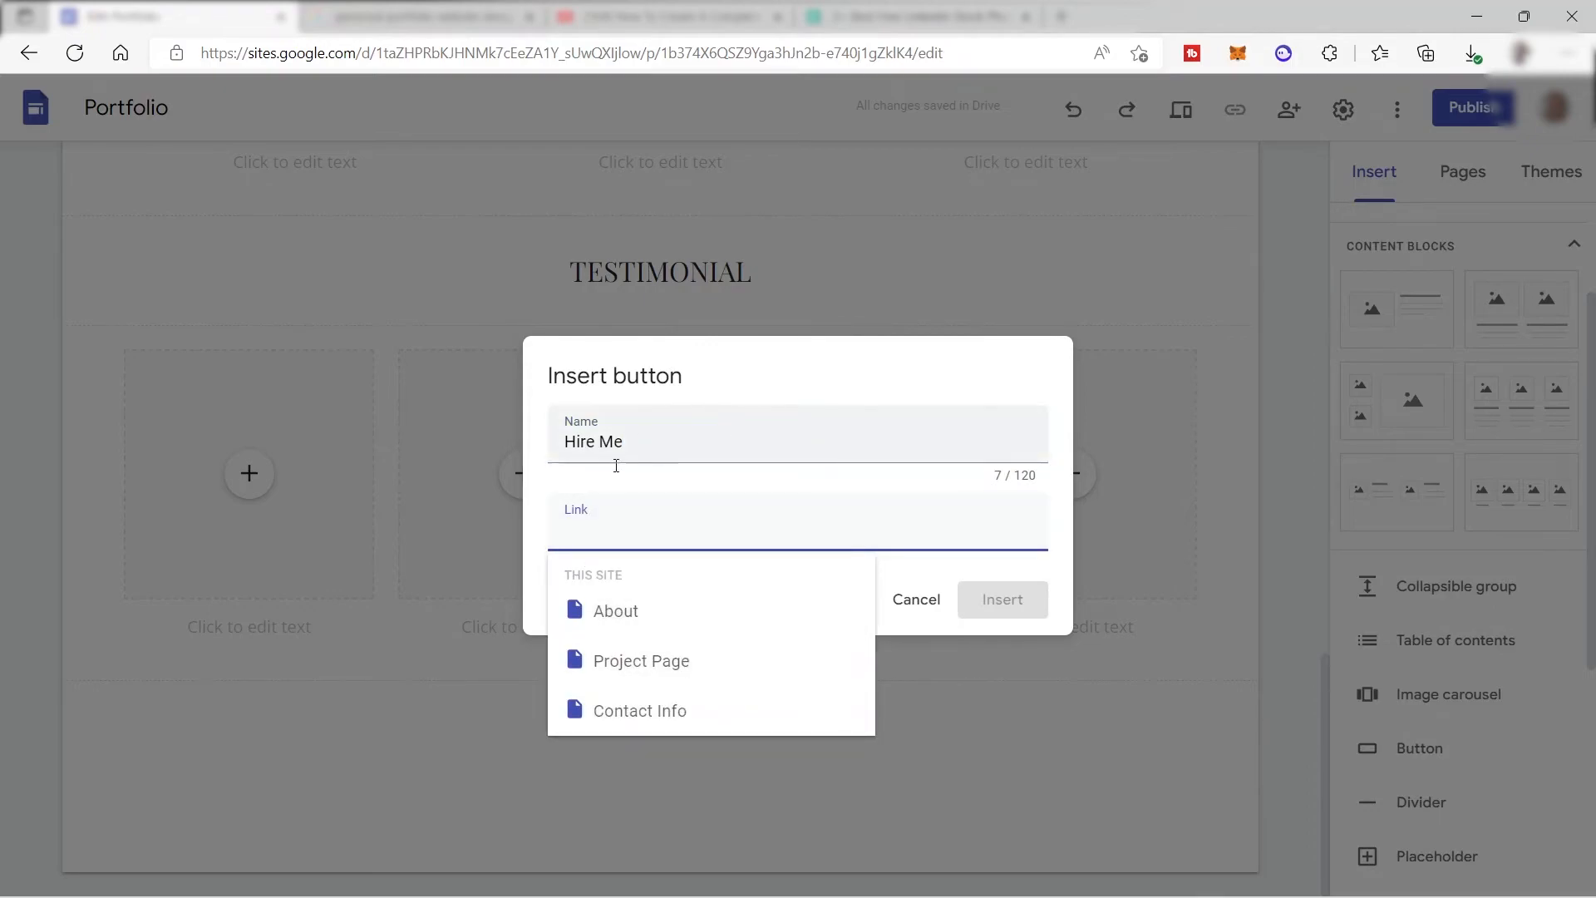
left_click(698, 712)
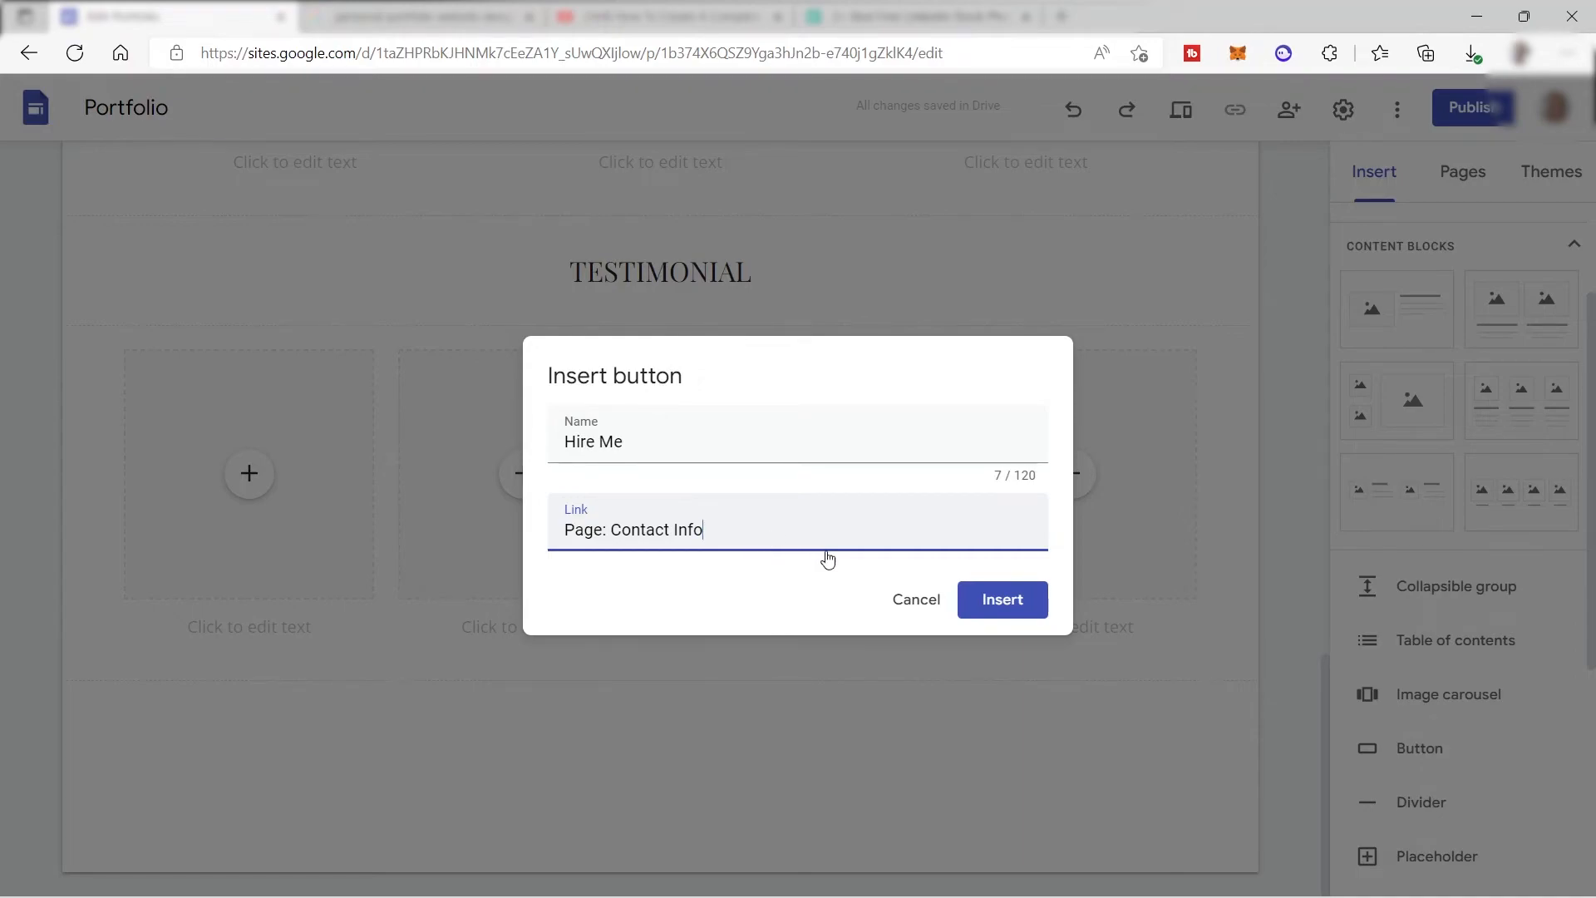
left_click(1002, 600)
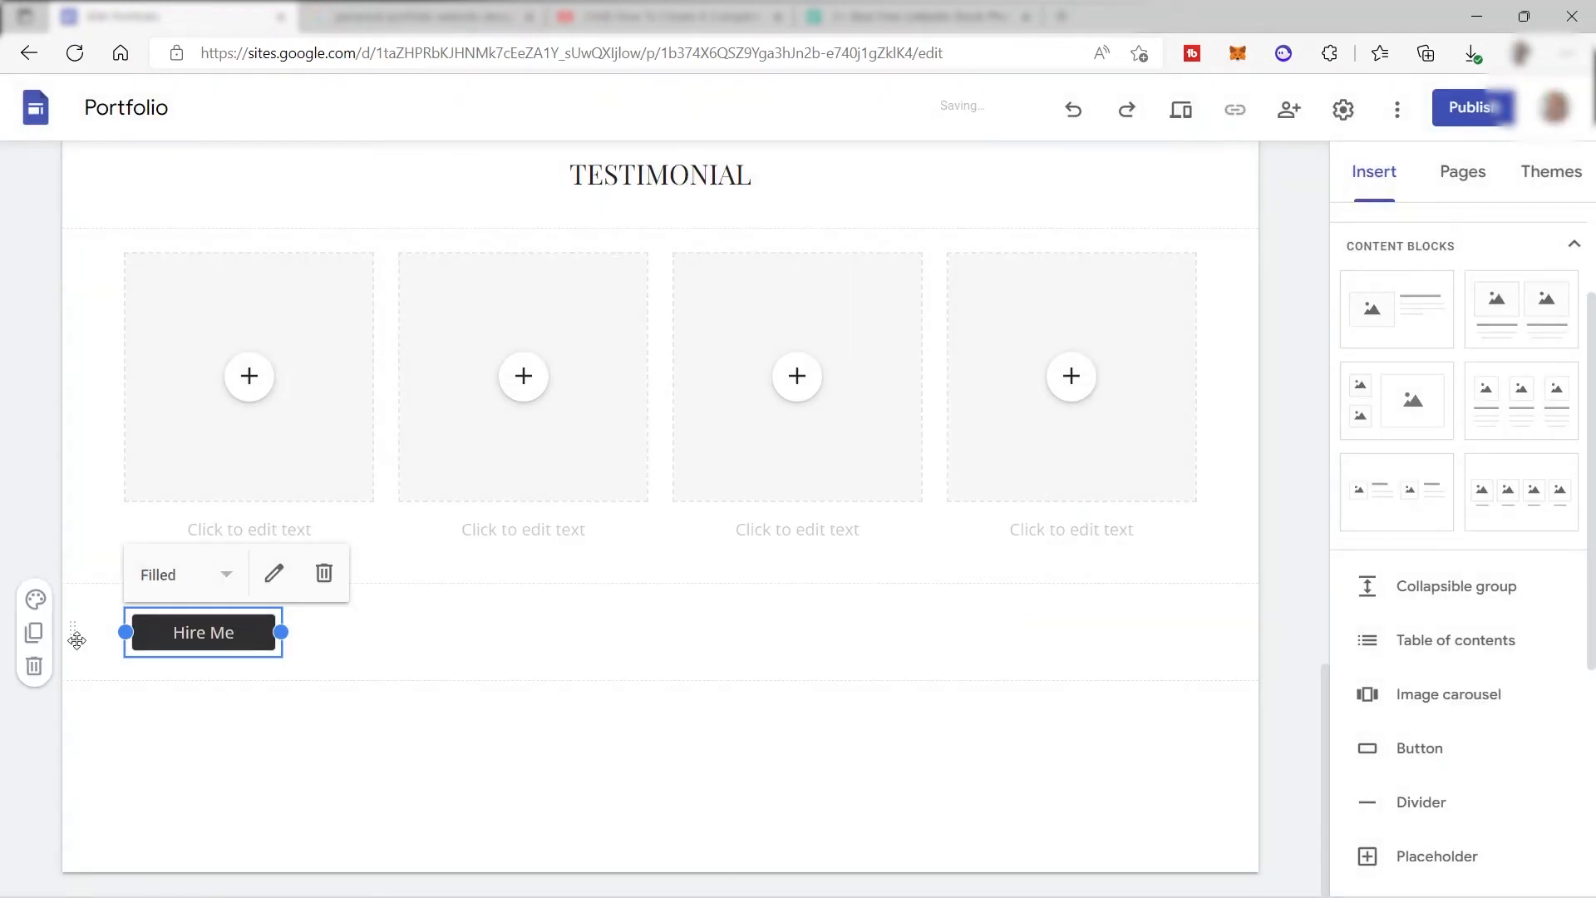
Move the Hire Me button up into the ABOUT ME section, directly below the paragraph about personal websites
left_click_drag(72, 640, 136, 716)
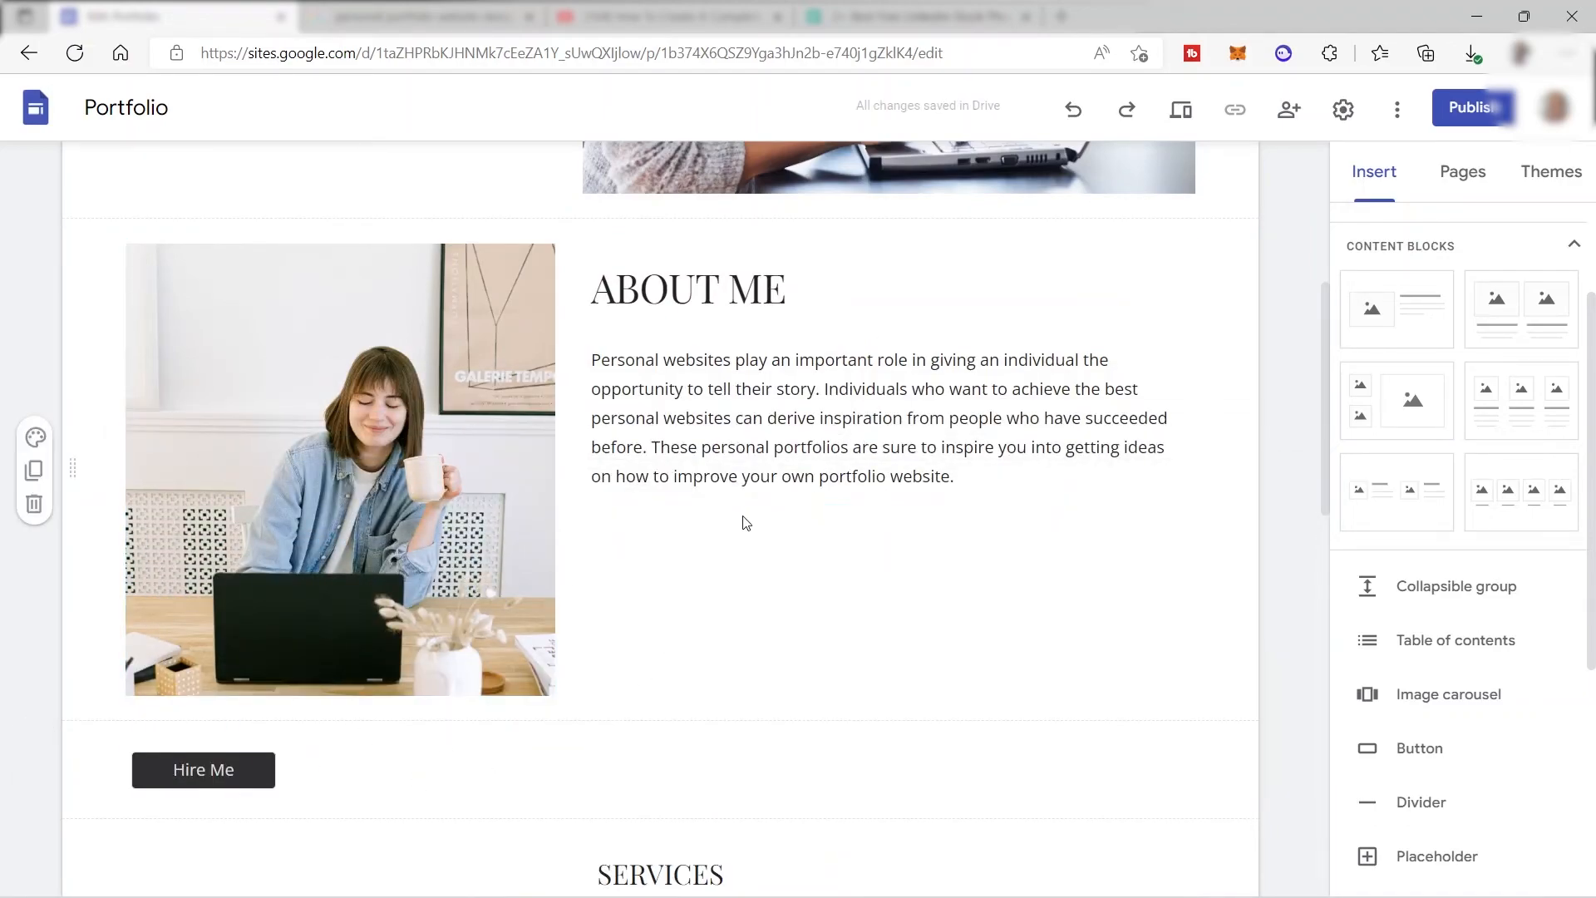
left_click(181, 770)
left_click_drag(203, 770, 750, 494)
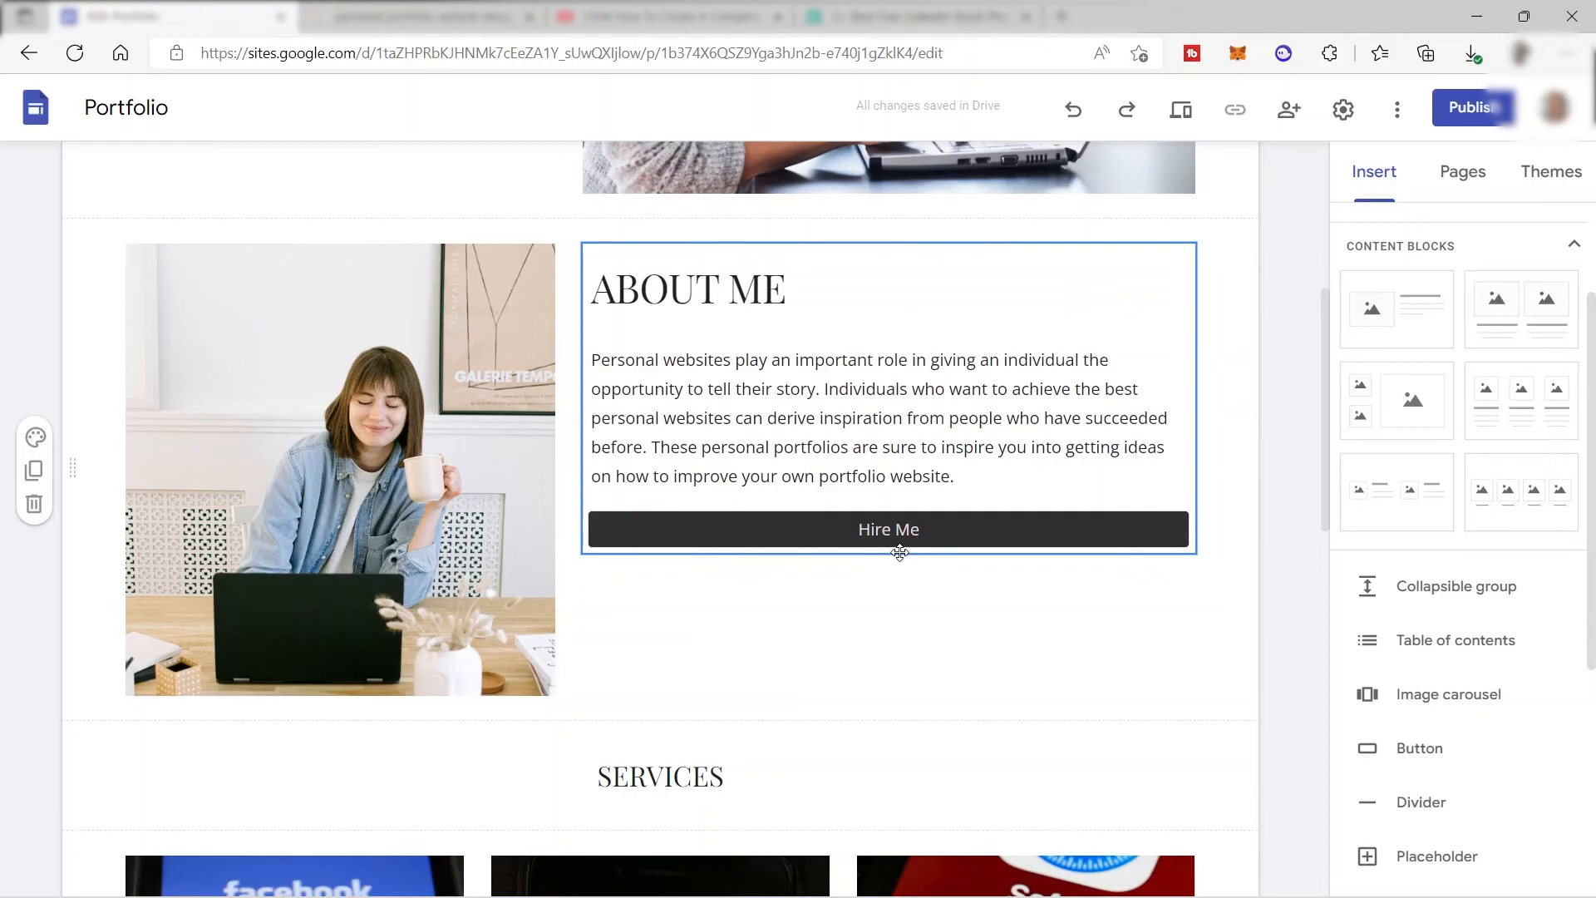
scroll(901, 652, "up", 5)
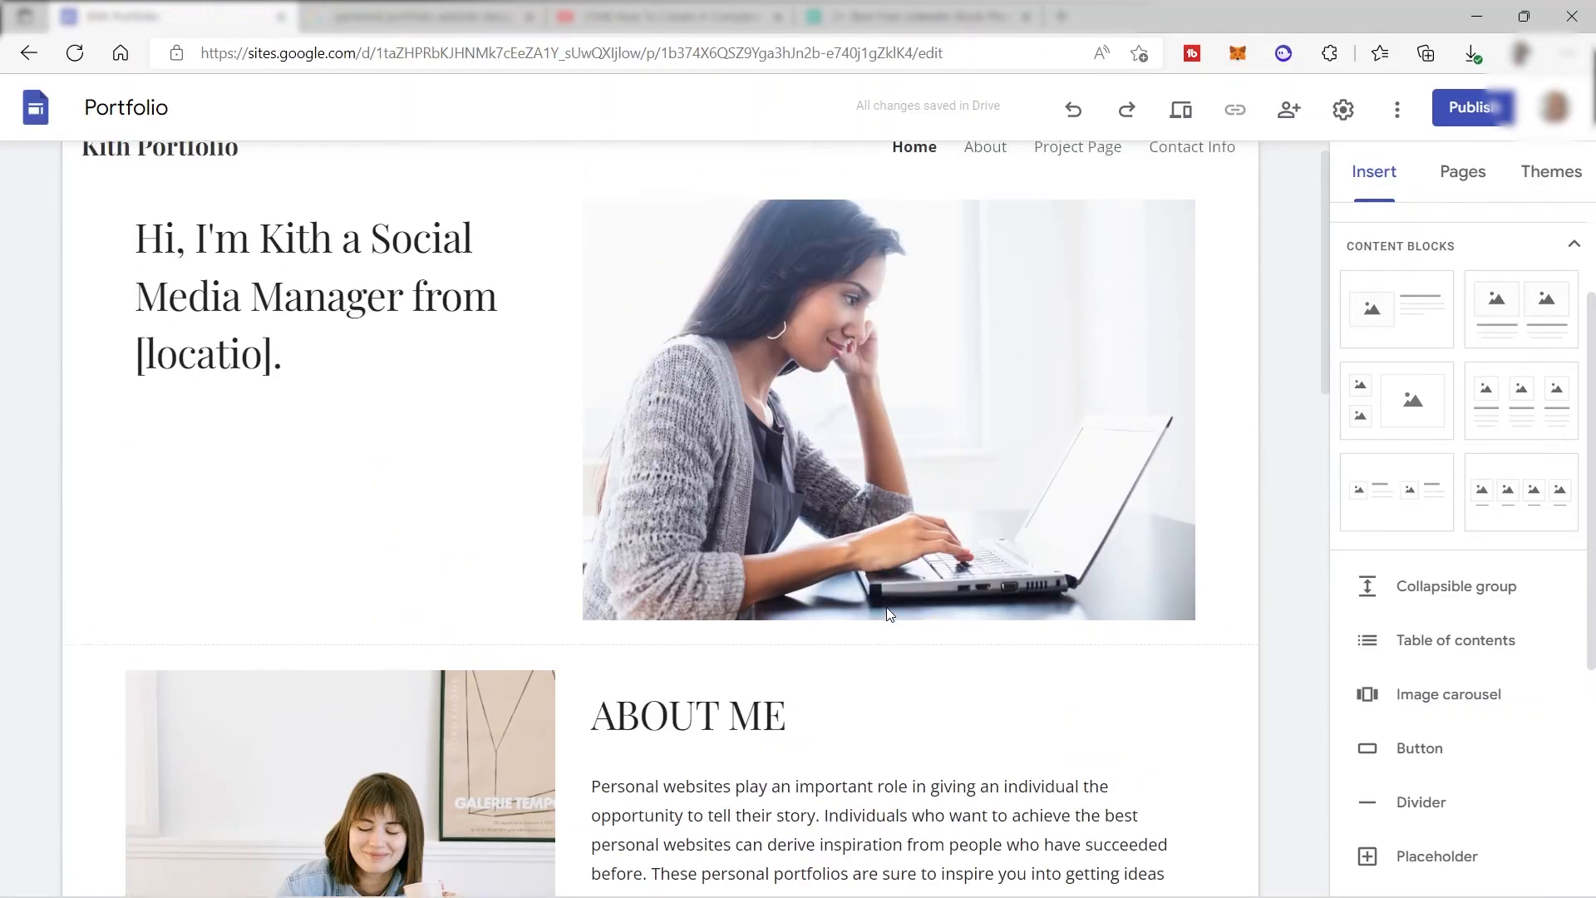
Preview the portfolio site at desktop size and look through the home page down to the SERVICES section
left_click(1189, 112)
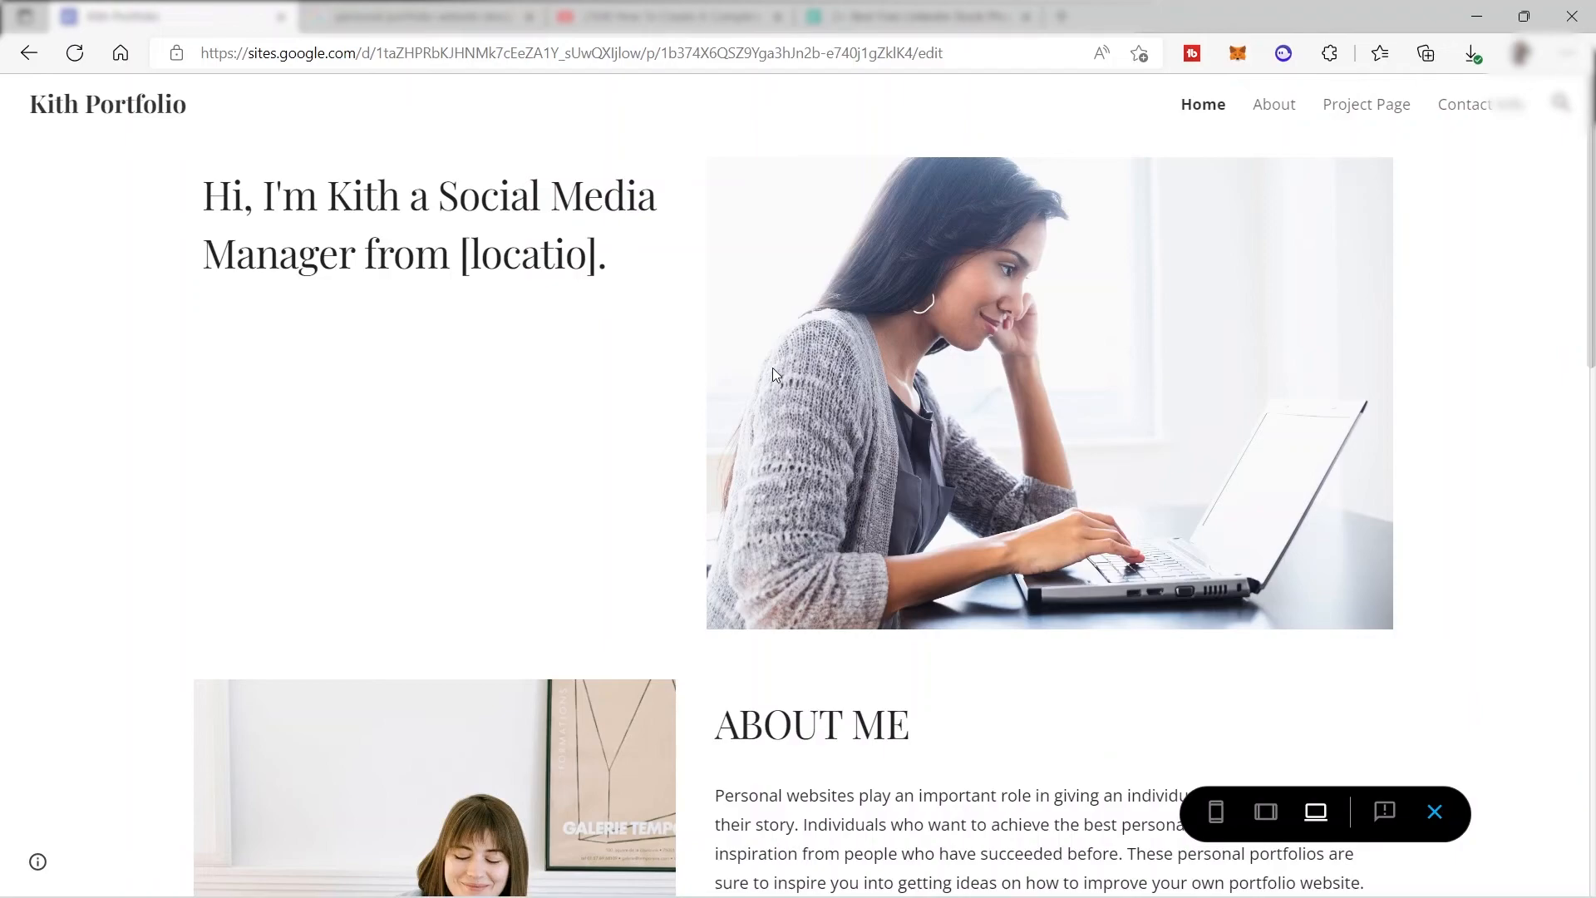
scroll(794, 344, "down", 15)
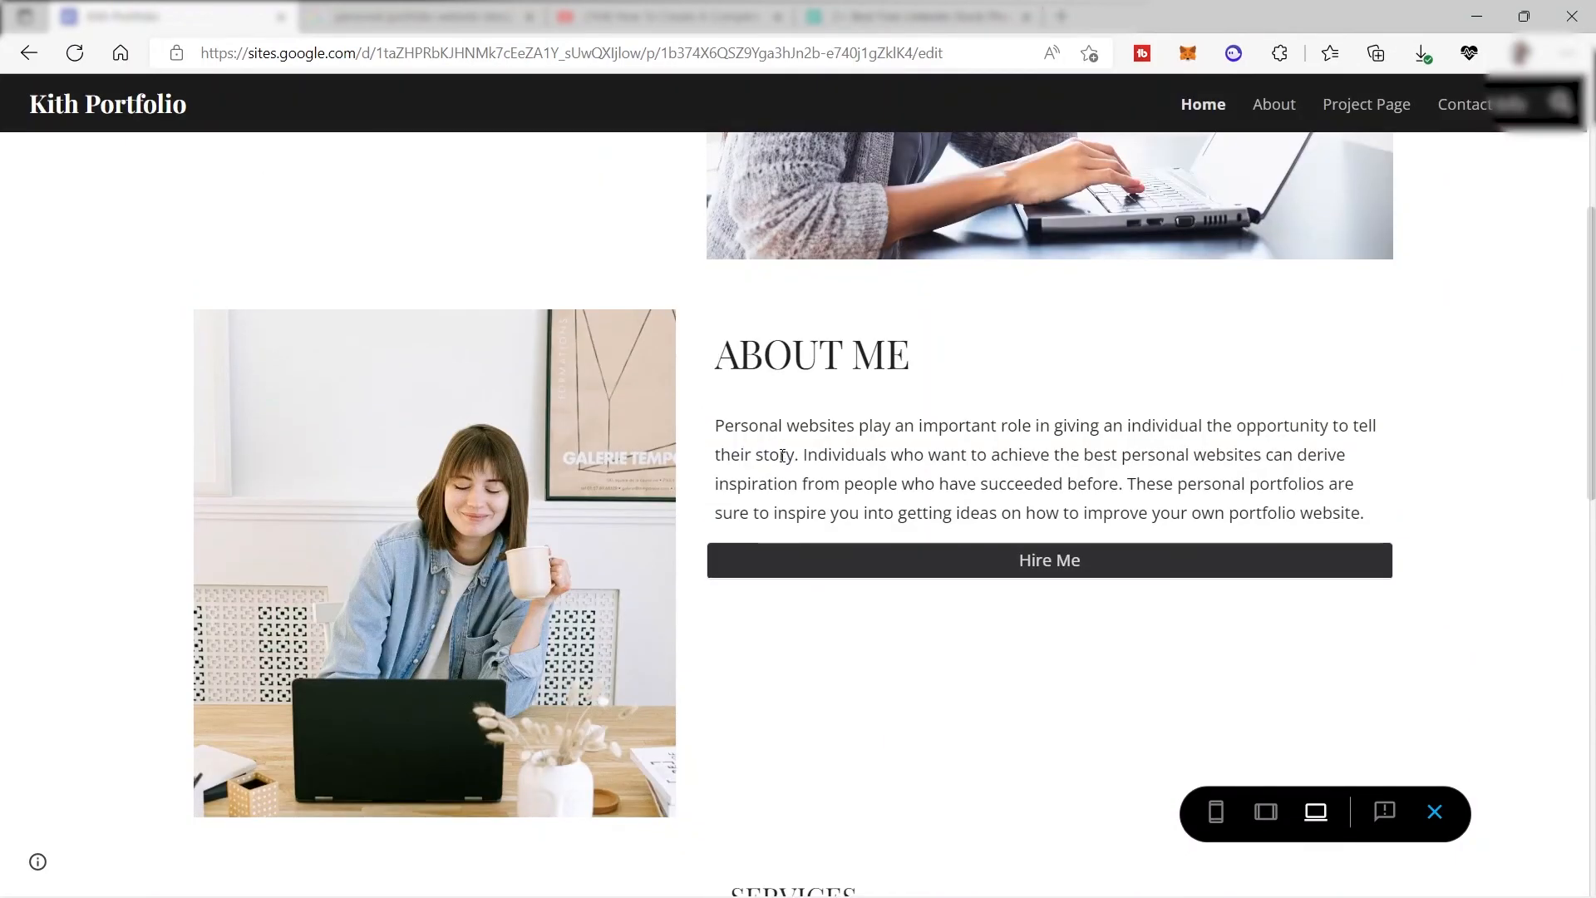
scroll(1184, 558, "up", 6)
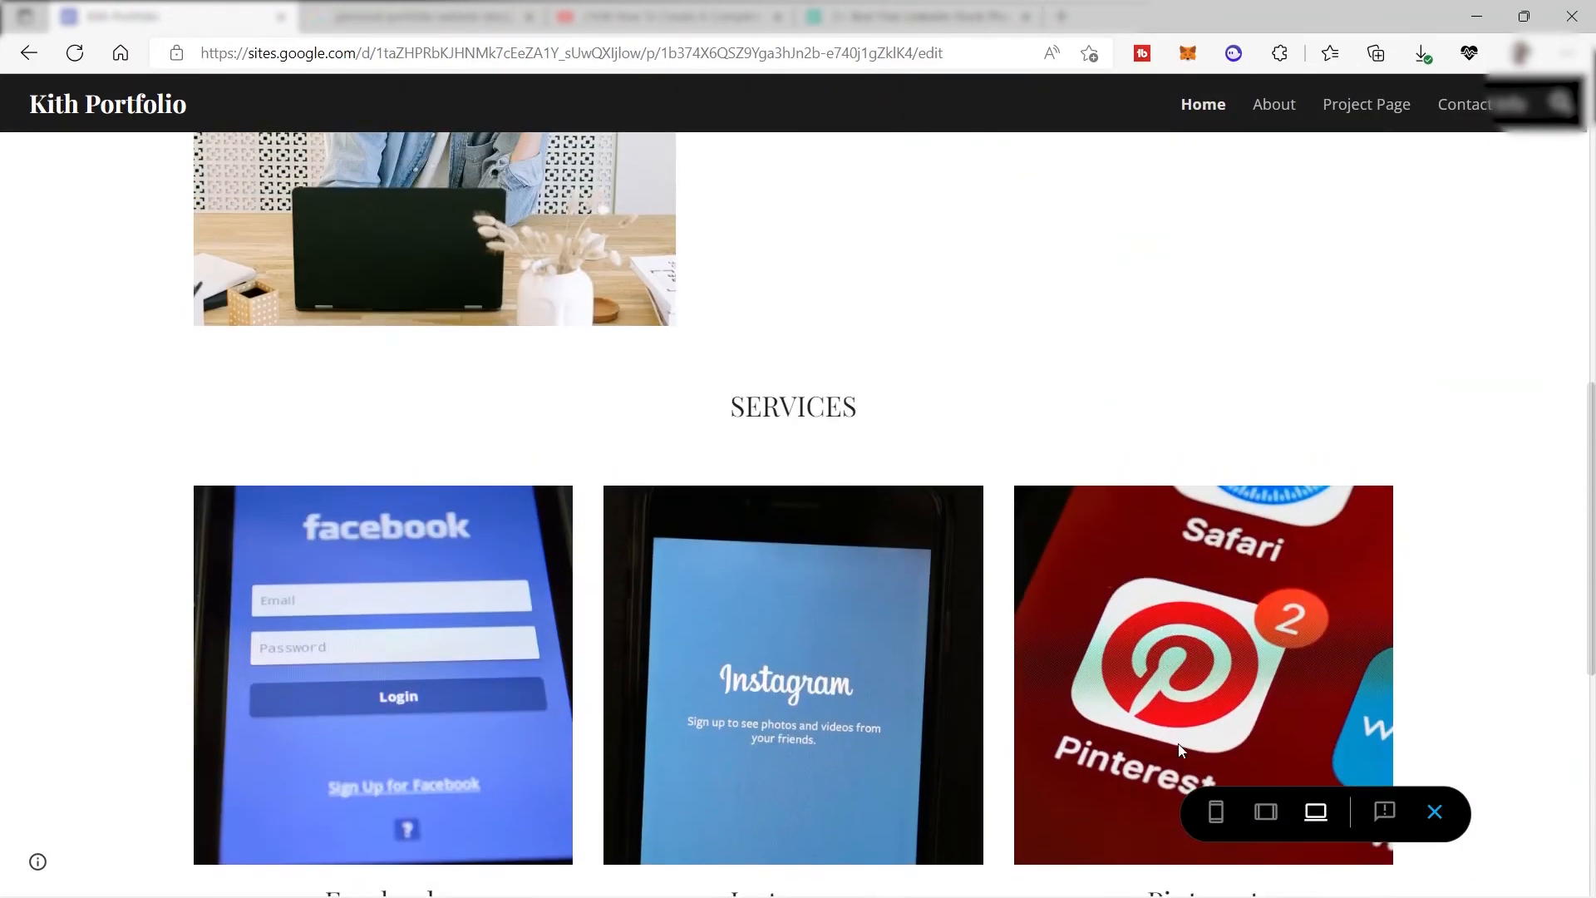
Check the home page in the phone-size preview, including opening and closing its navigation menu
left_click(1218, 827)
scroll(759, 447, "up", 4)
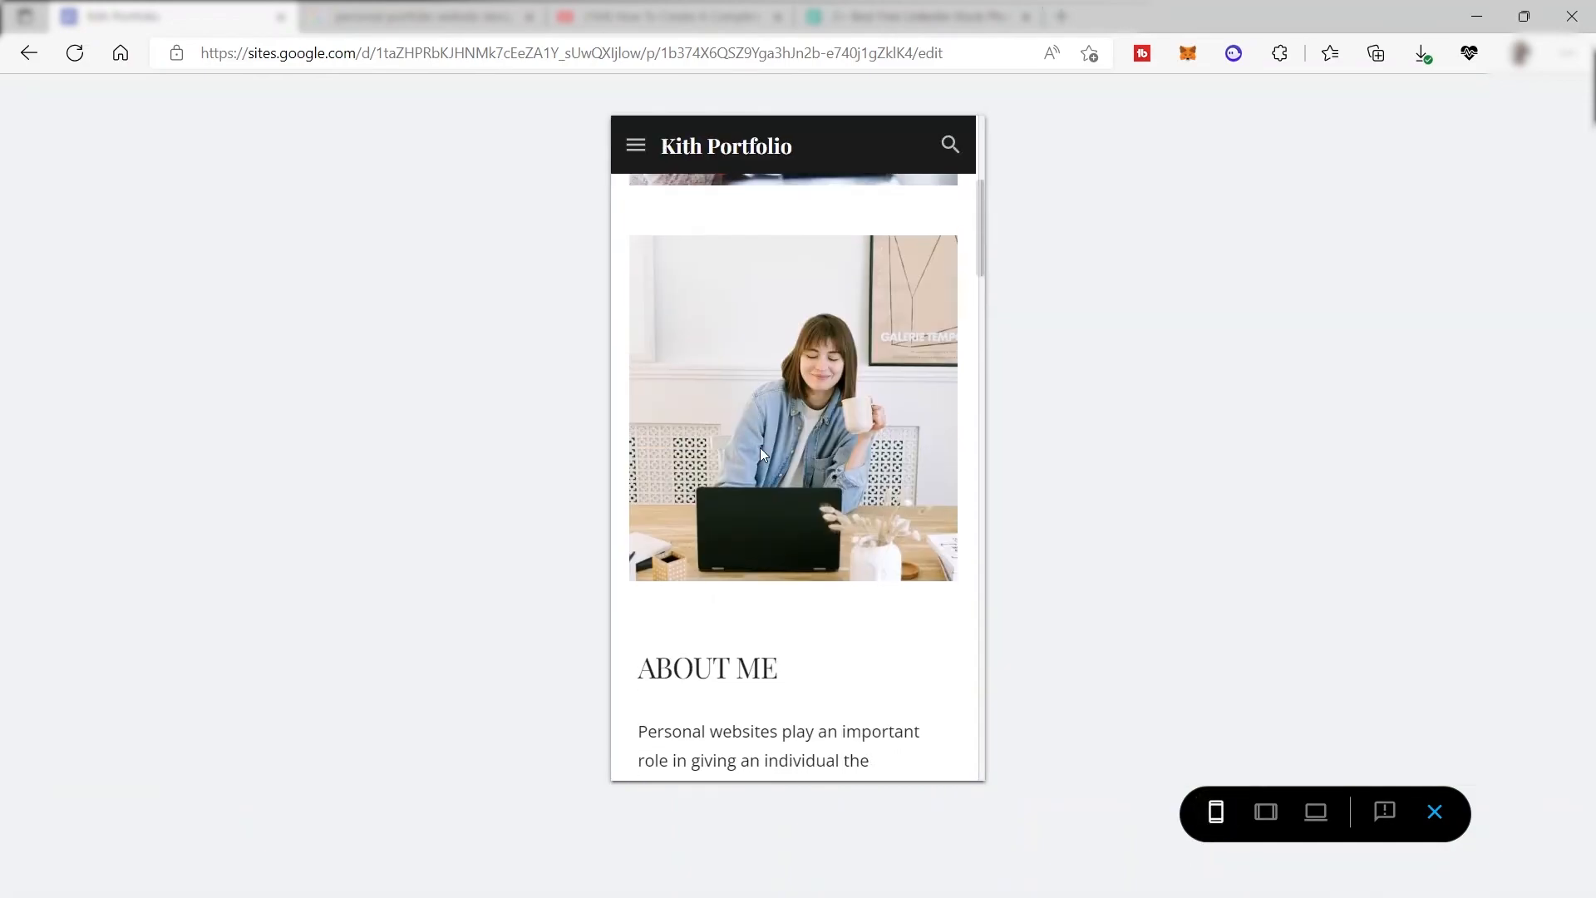
scroll(745, 397, "up", 5)
left_click(634, 144)
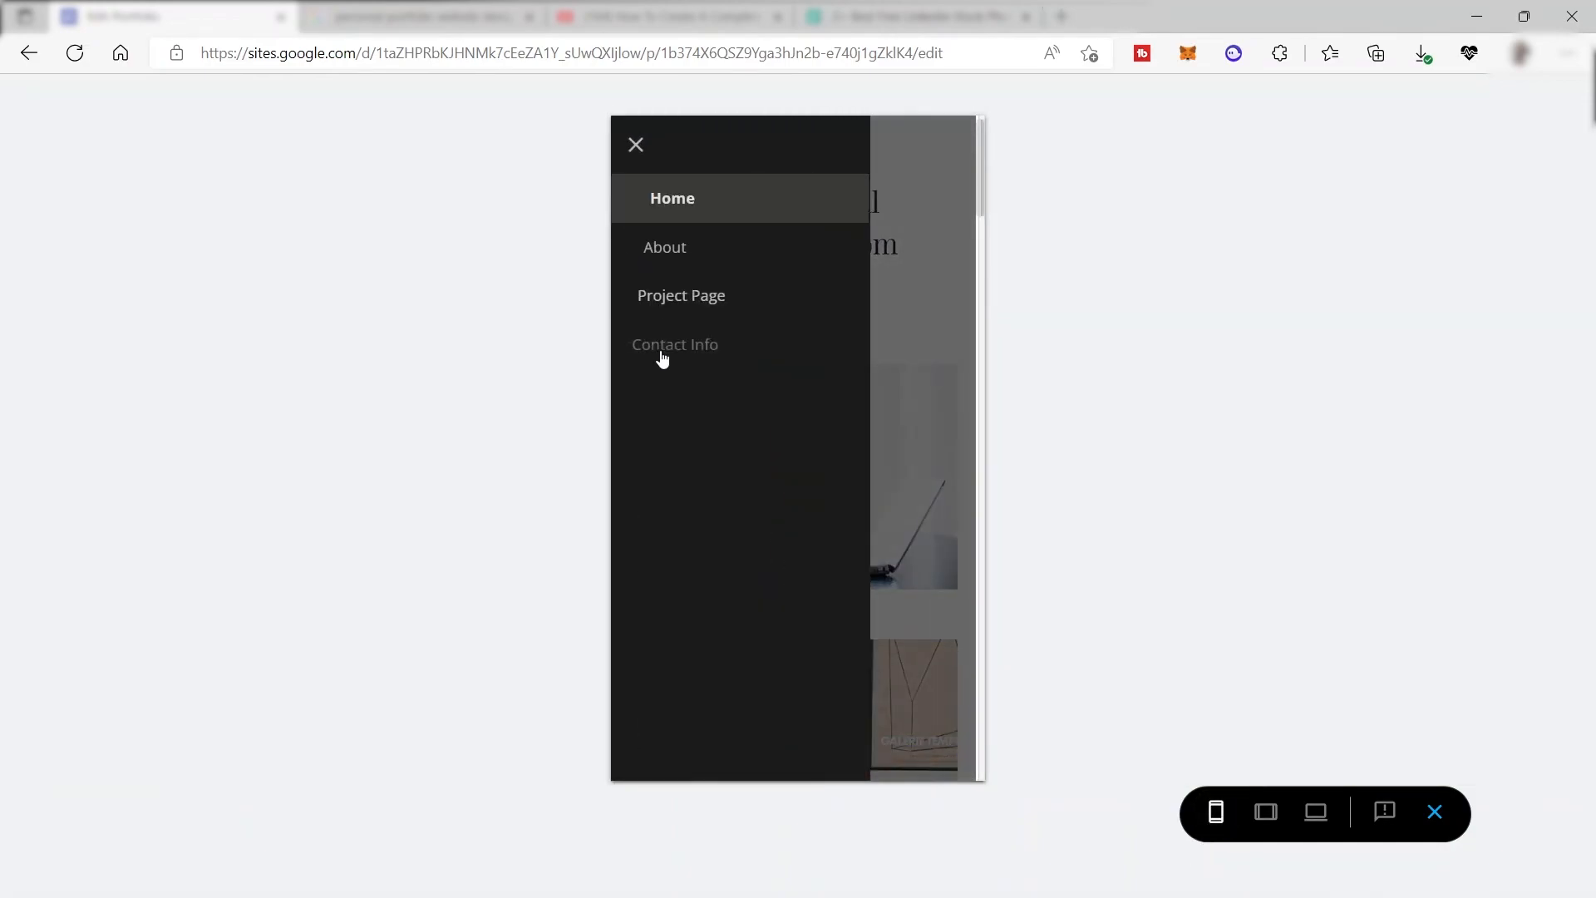
left_click(914, 332)
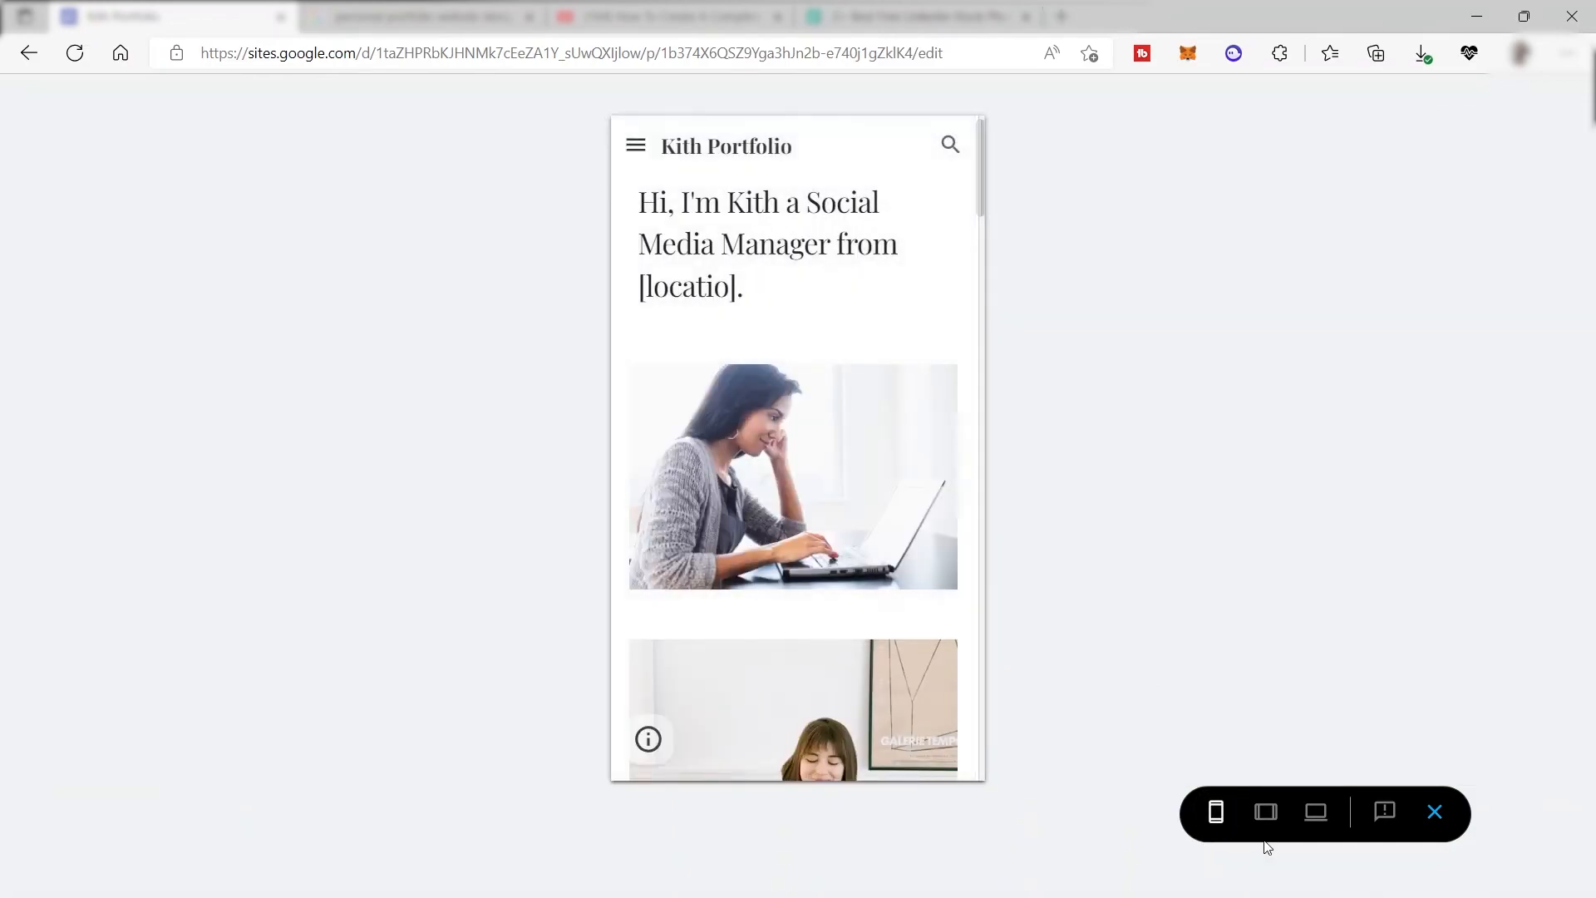
Check the home page in the tablet-size preview and return to the site editor
left_click(1263, 828)
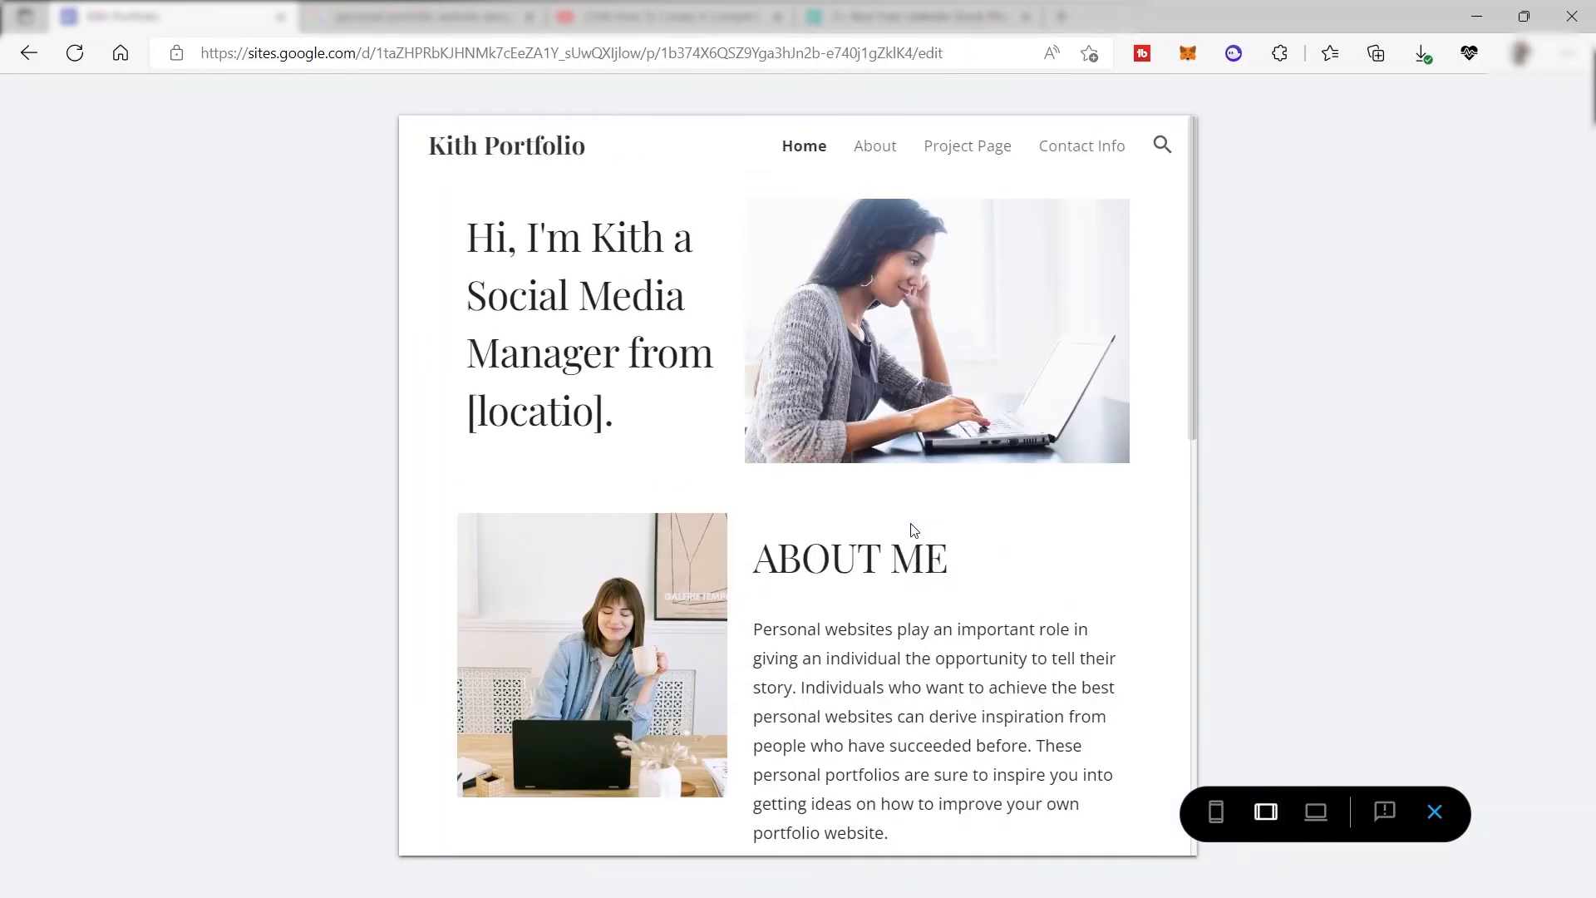
scroll(908, 520, "down", 5)
scroll(904, 509, "down", 4)
scroll(908, 510, "up", 12)
left_click(1435, 818)
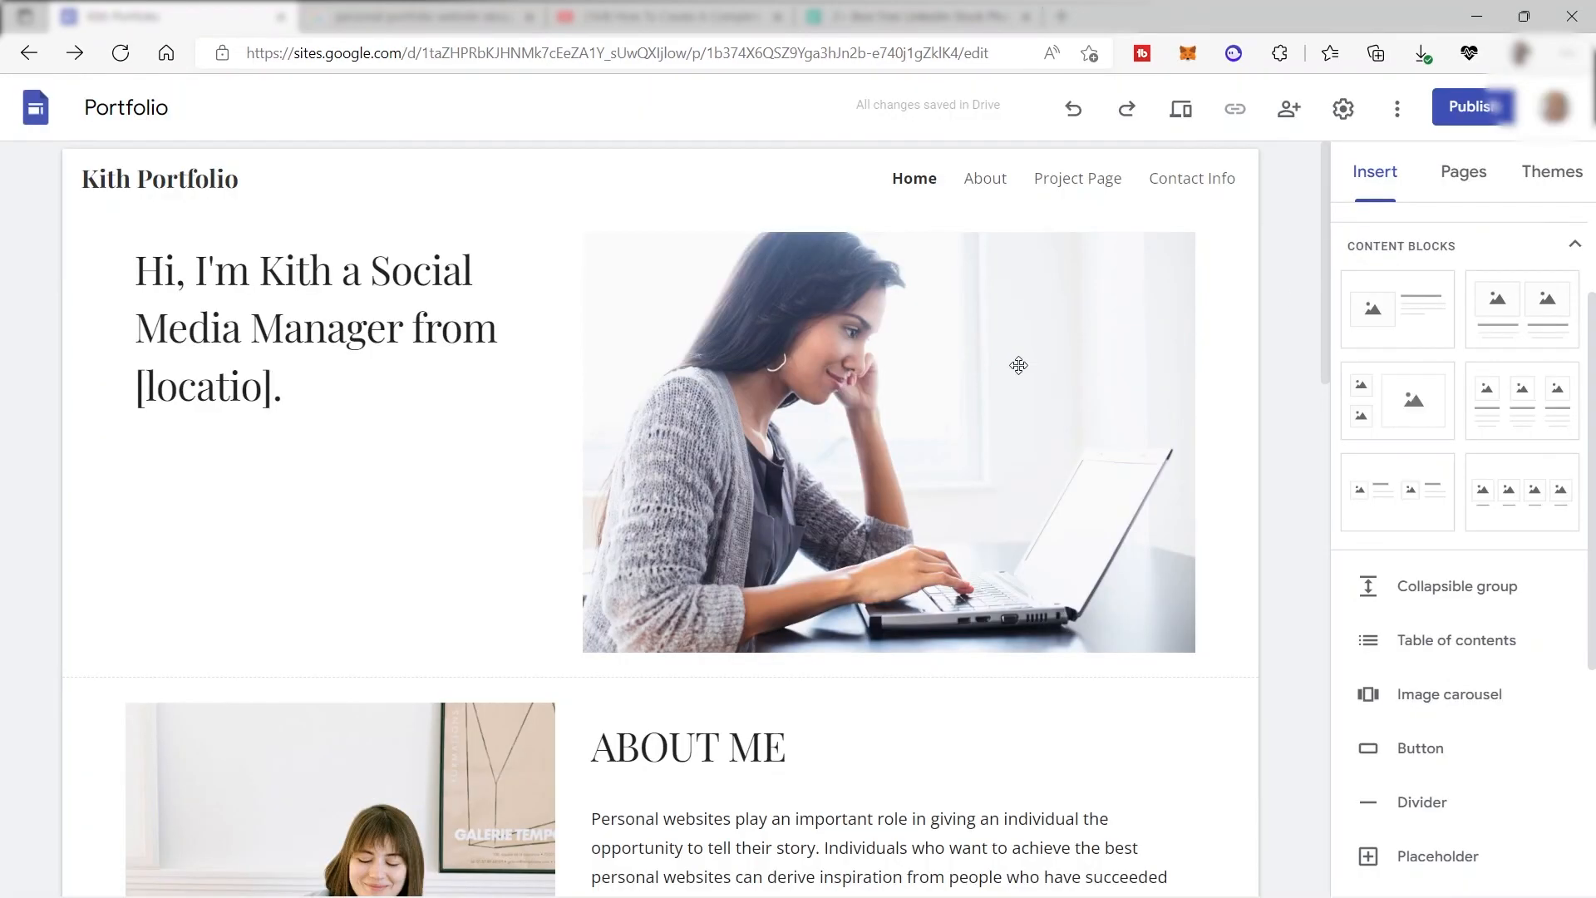
Publish the site with the web address kithportfolio, viewable by anyone and without asking search engines to hide it
left_click(1469, 108)
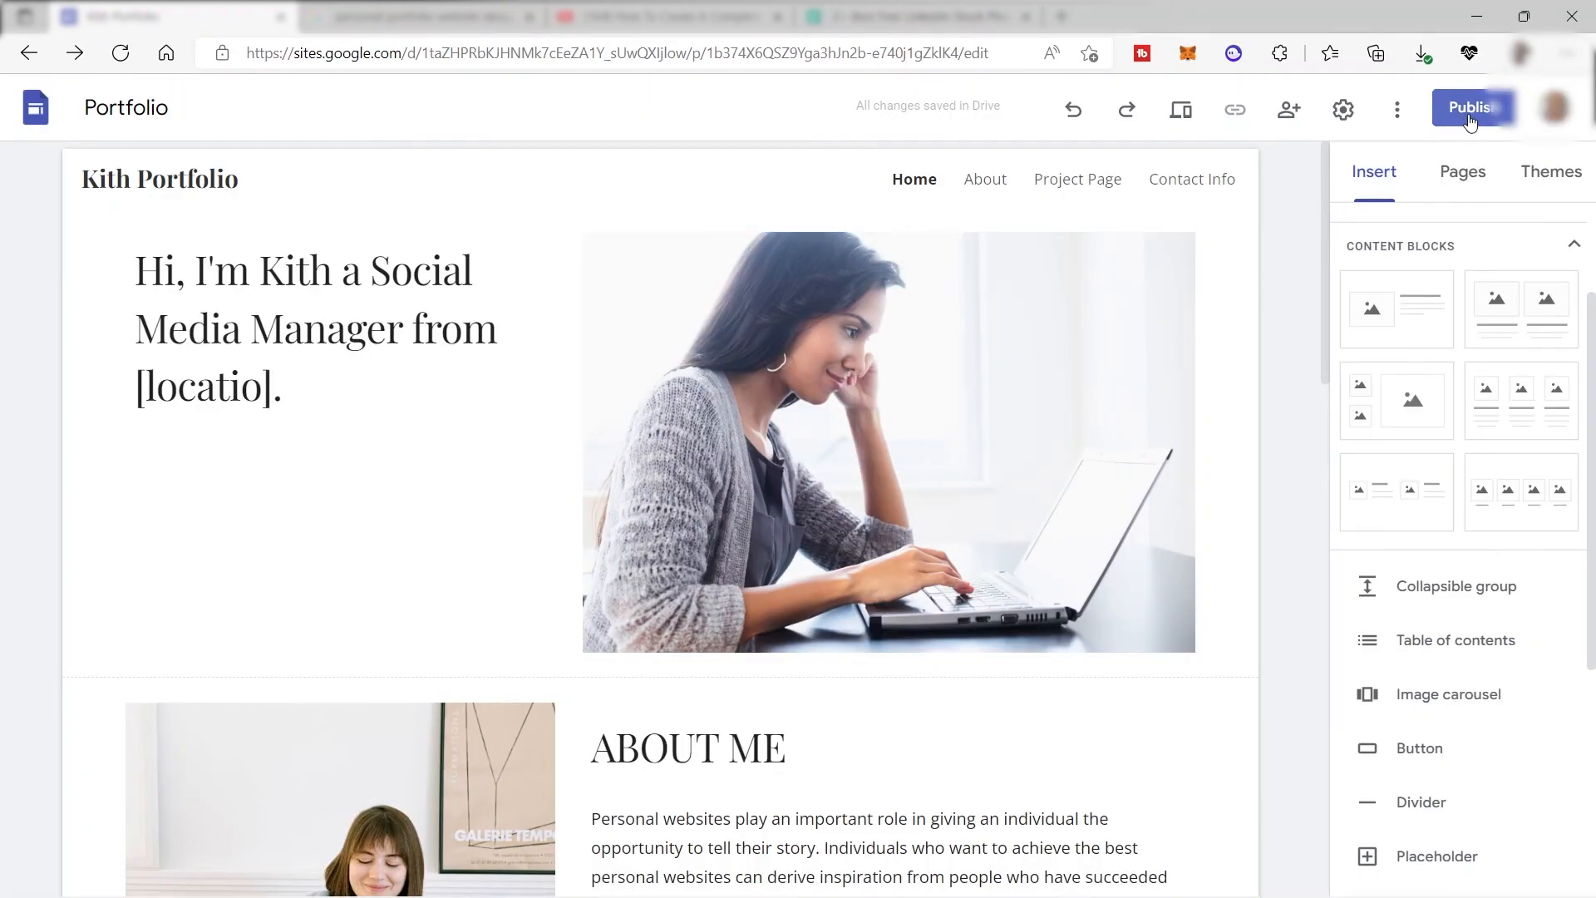
left_click(502, 378)
left_click_drag(515, 378, 645, 385)
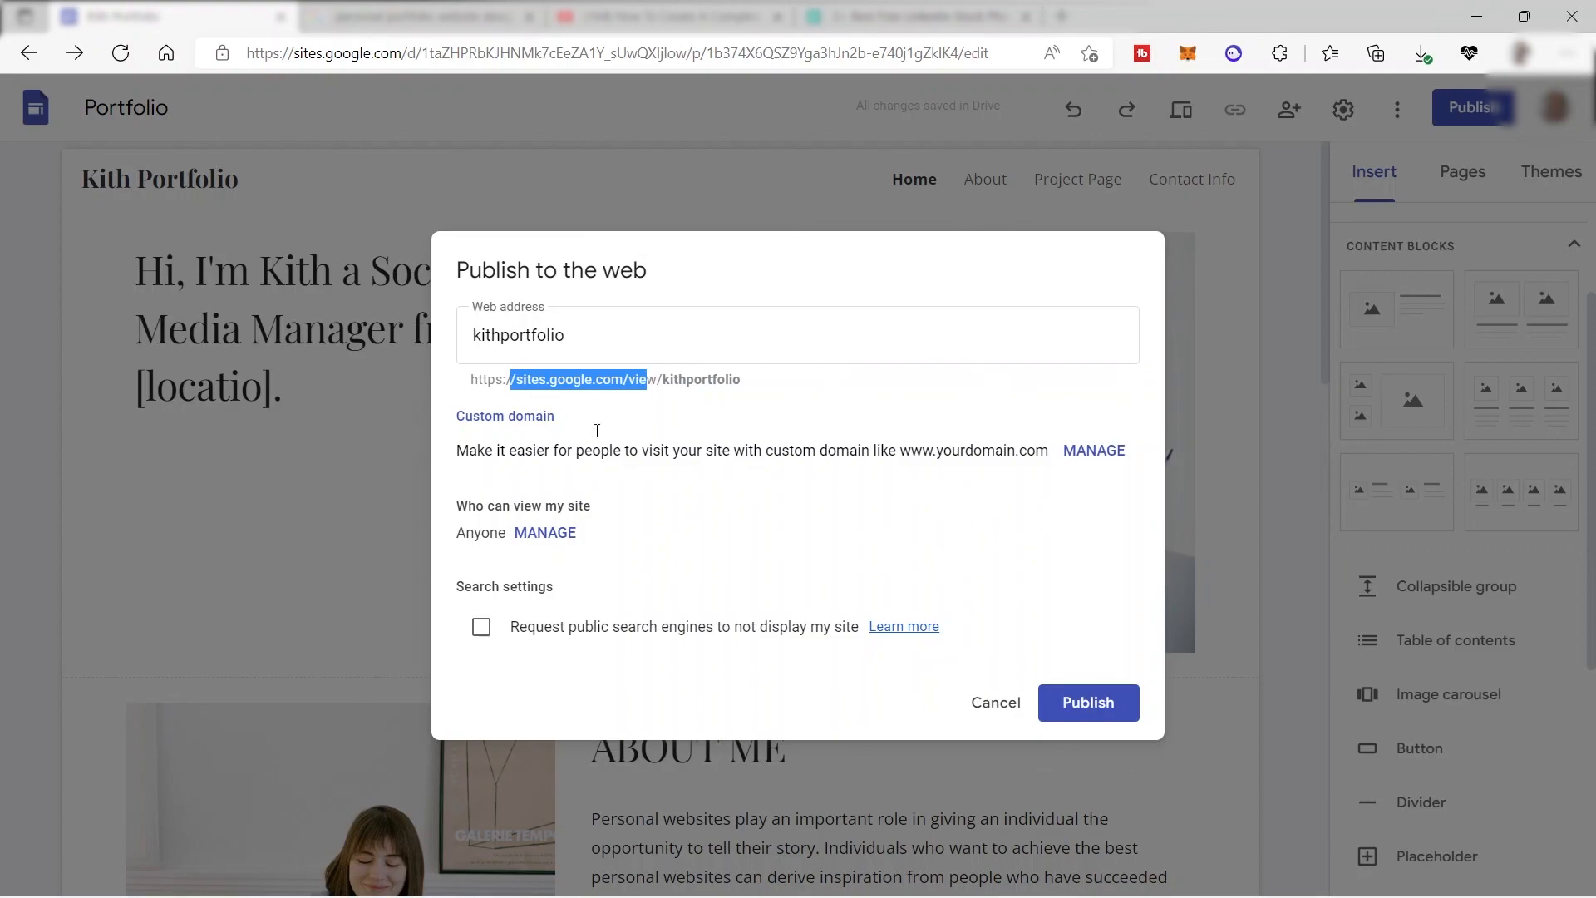
left_click(1097, 712)
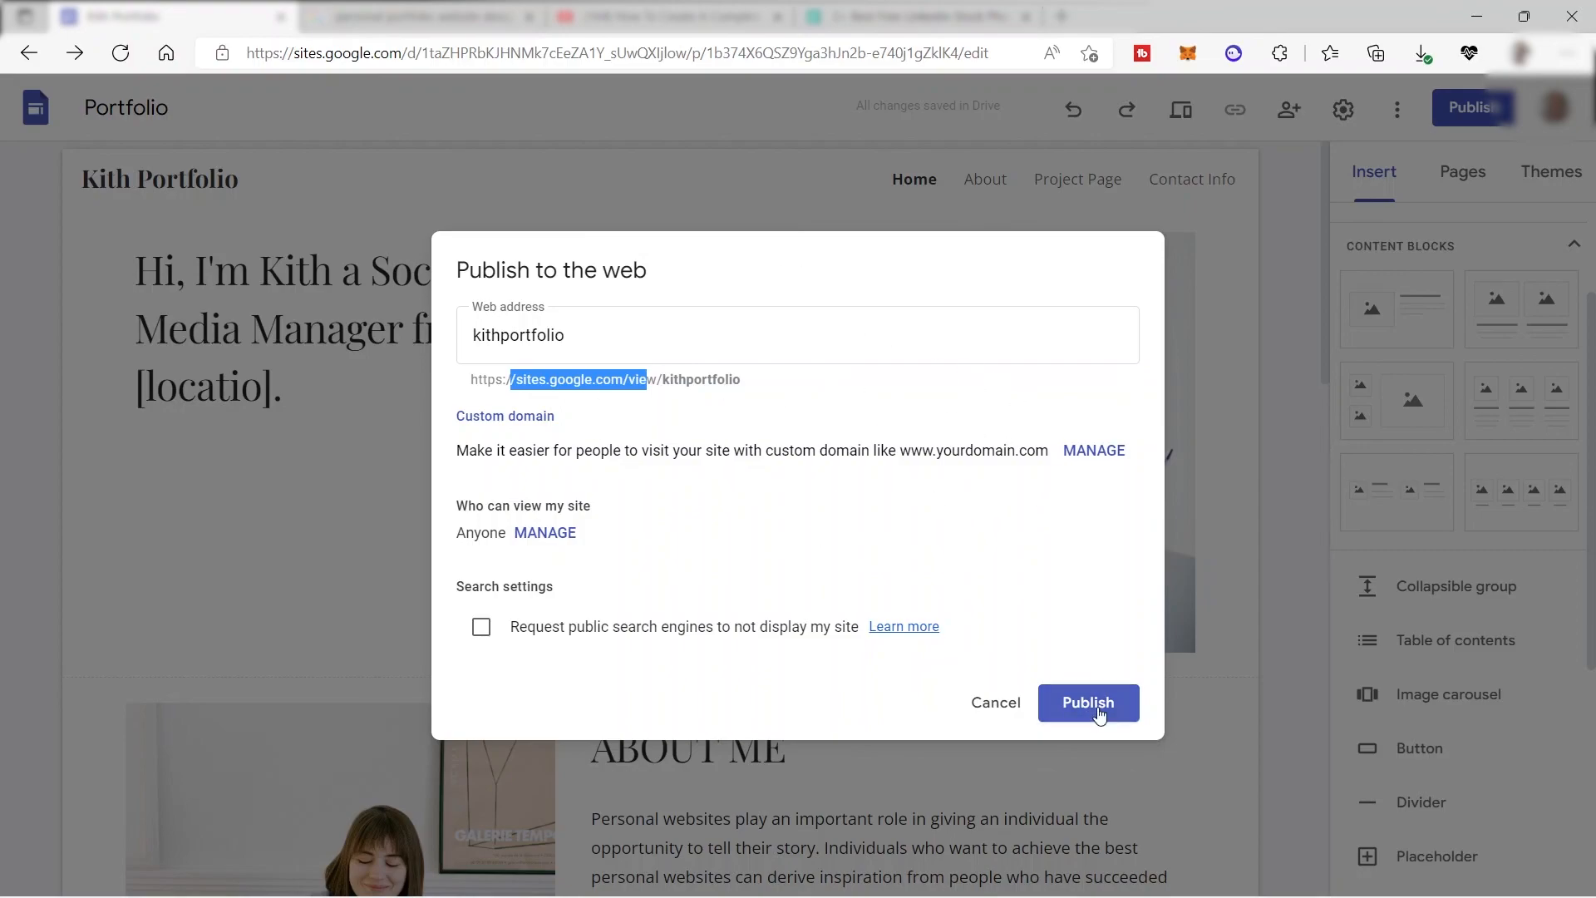